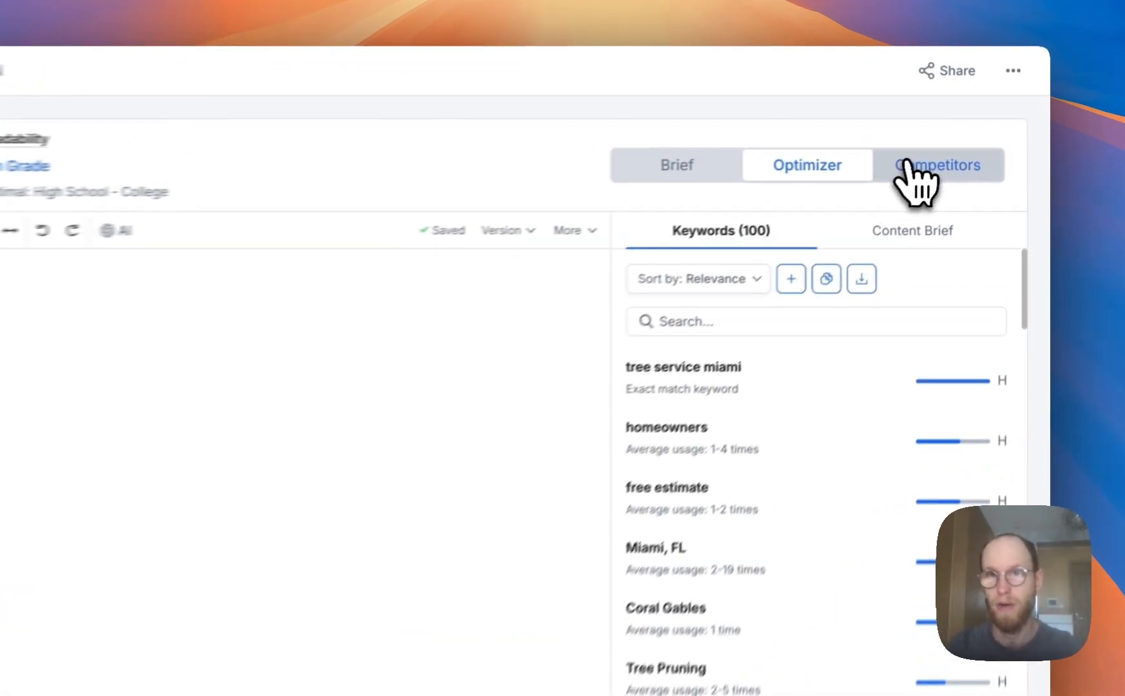
- Show the competitors for "tree service miami" and open the top-ranked Affordable Tree Service site in a new tab
left_click(906, 162)
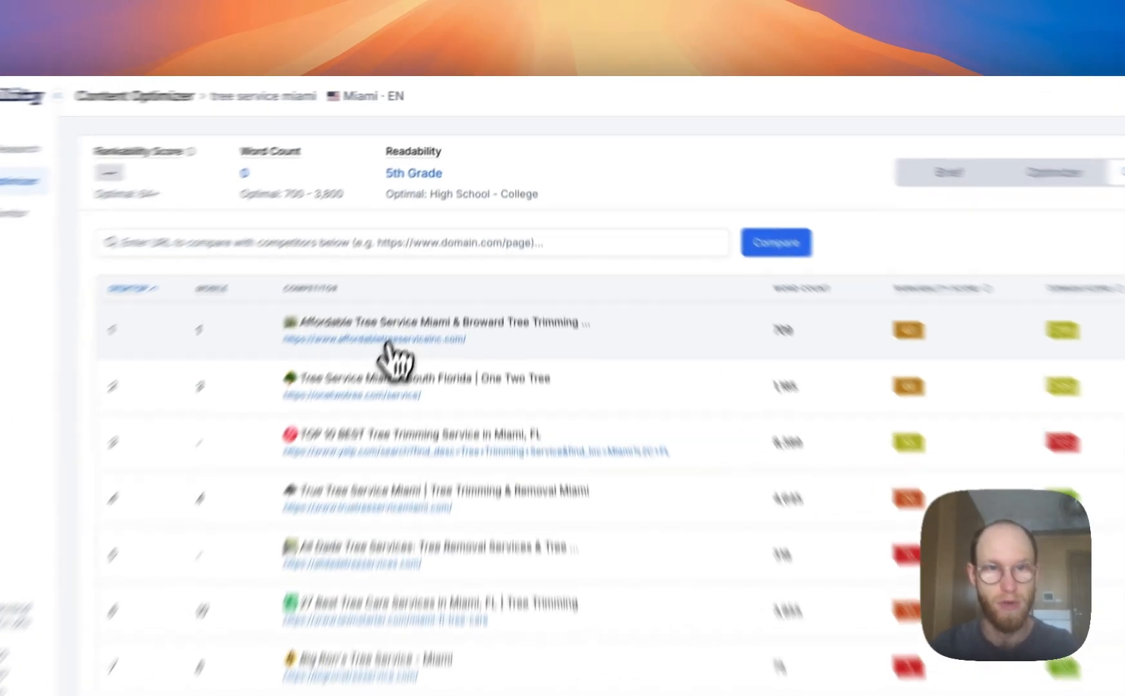
right_click(426, 270)
left_click(361, 437)
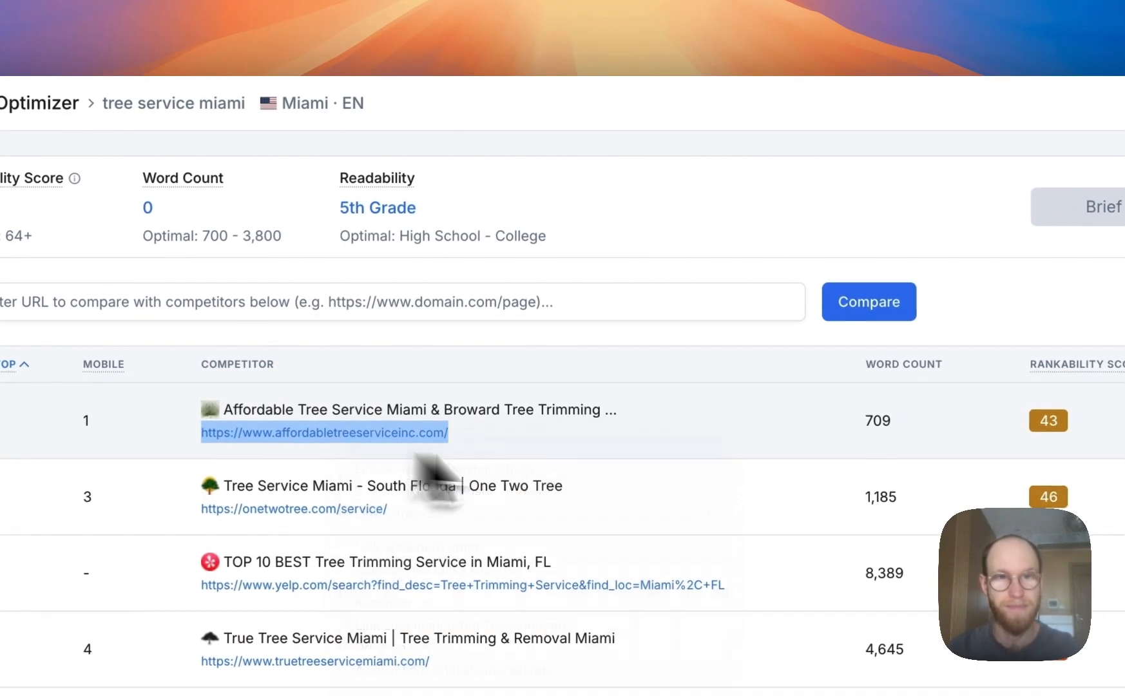
left_click(475, 4)
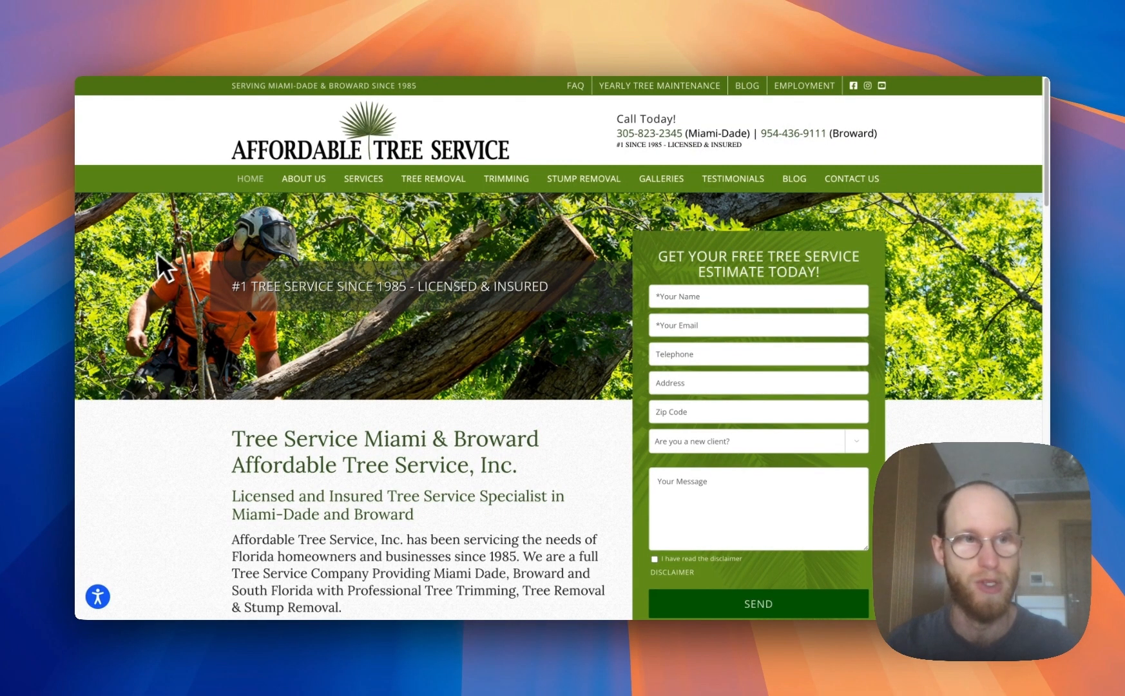
- Examine the Affordable Tree Service homepage's opening section, highlighting the main heading about tree service in Miami and Broward
scroll(159, 274, "down", 5)
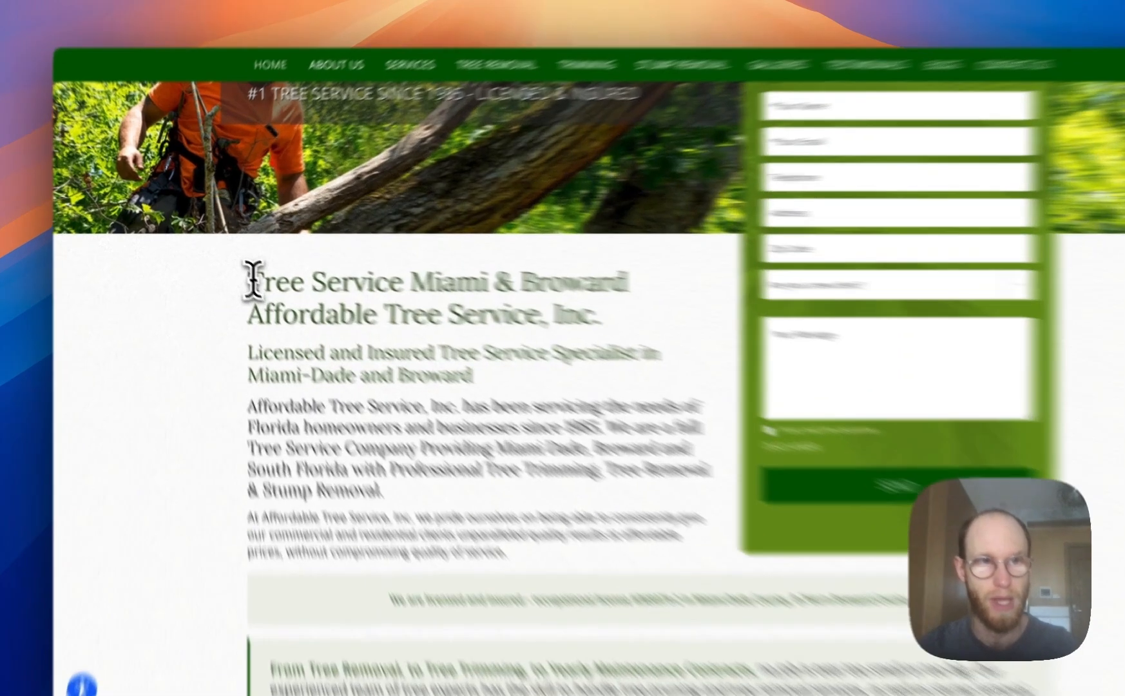
left_click_drag(238, 276, 530, 296)
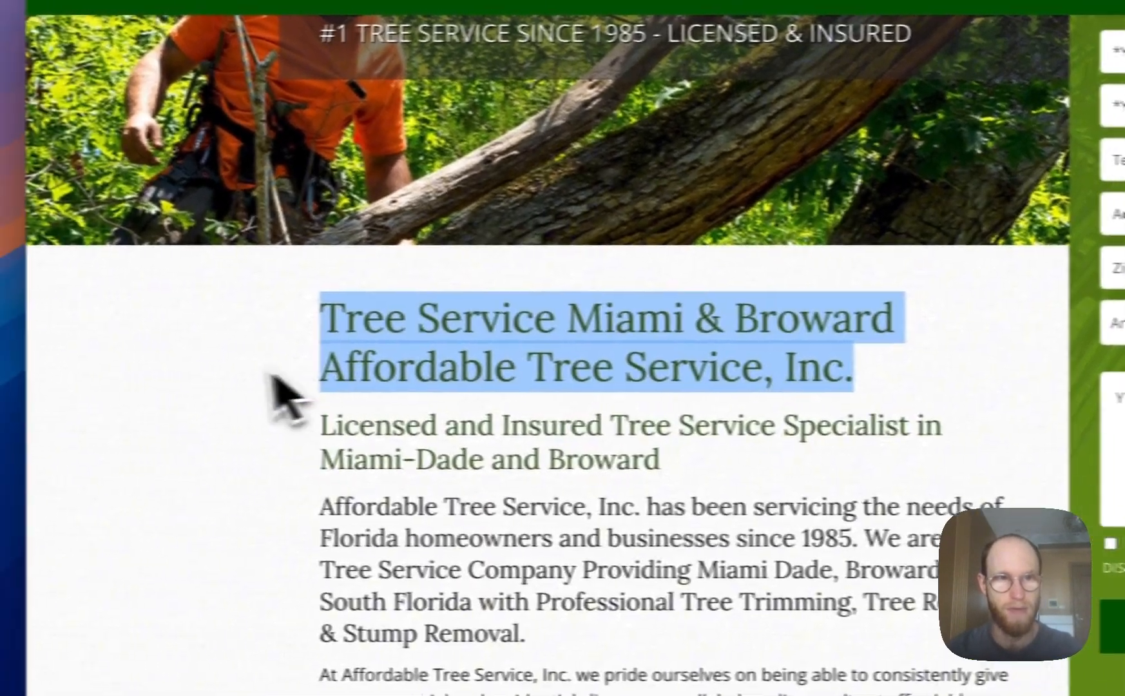
left_click(107, 380)
scroll(128, 384, "down", 3)
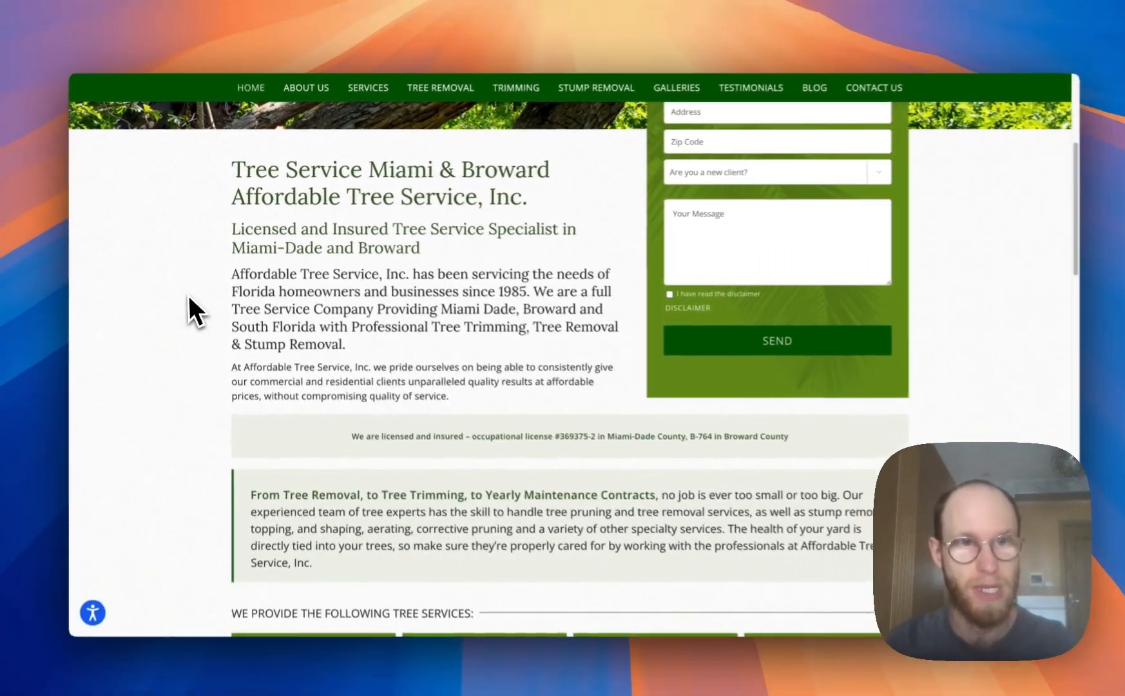
- Review the rest of the Affordable Tree Service homepage, including its services, photo gallery and list of areas served
scroll(197, 291, "down", 5)
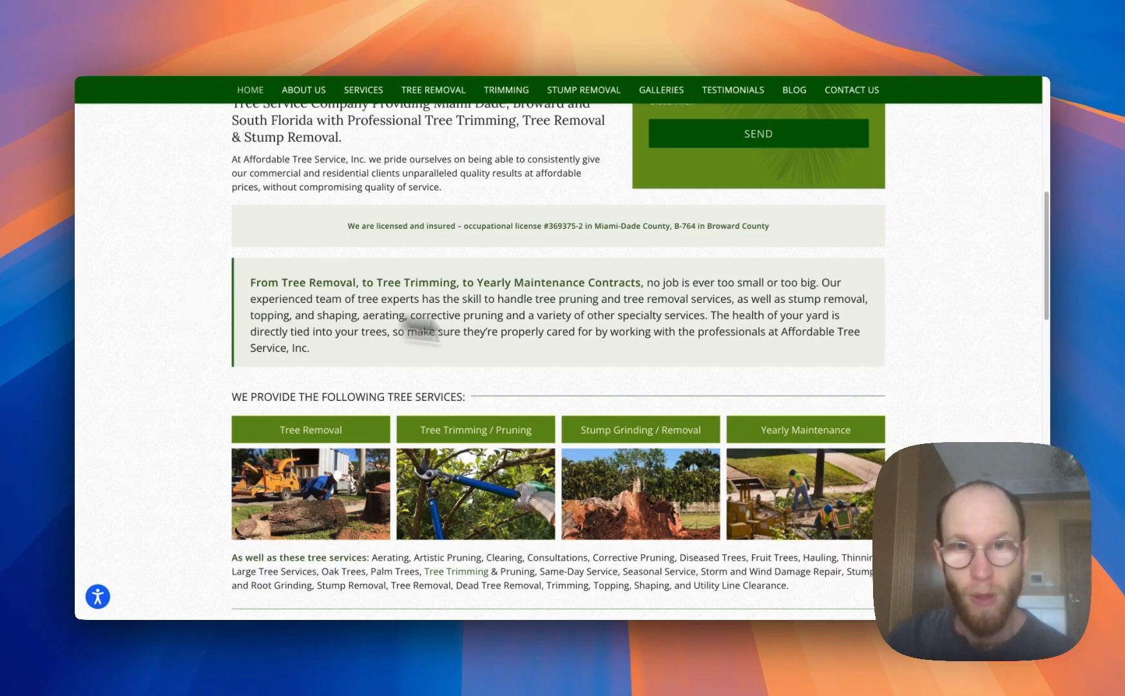
scroll(513, 335, "down", 1)
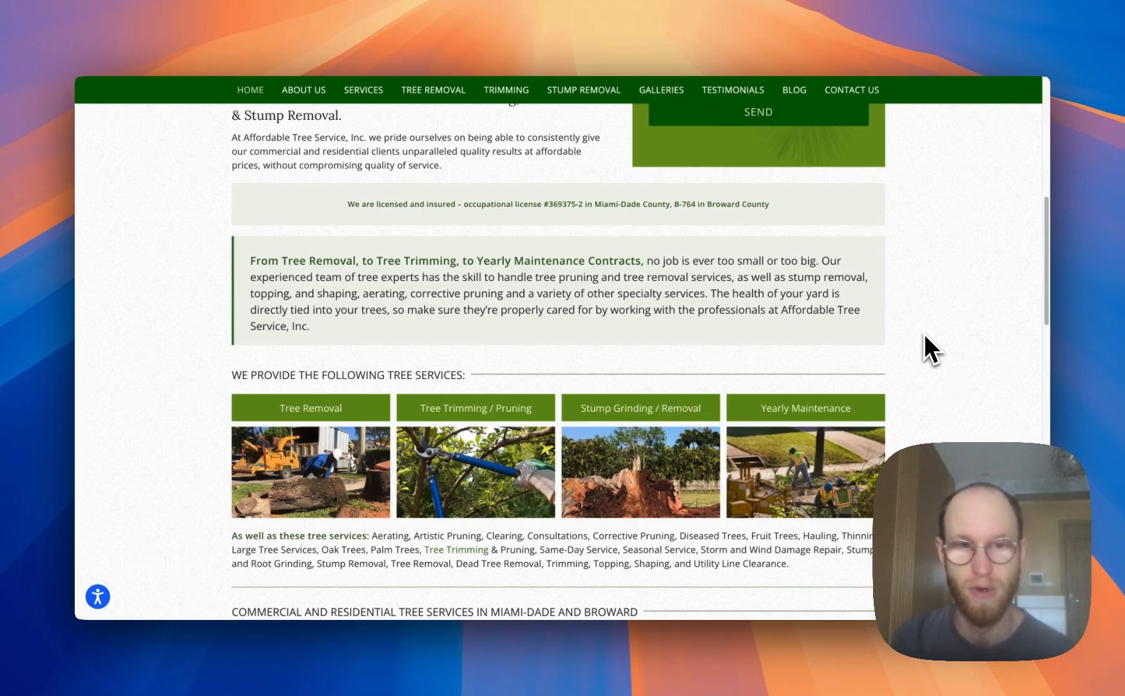
scroll(932, 329, "down", 3)
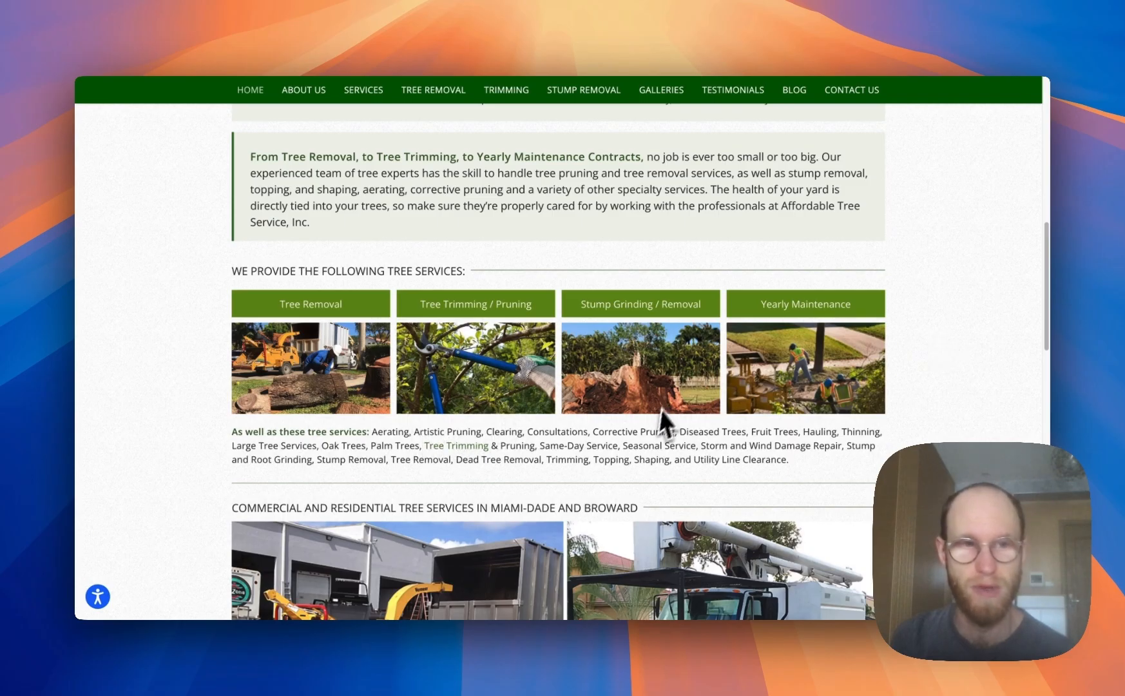
scroll(645, 419, "down", 3)
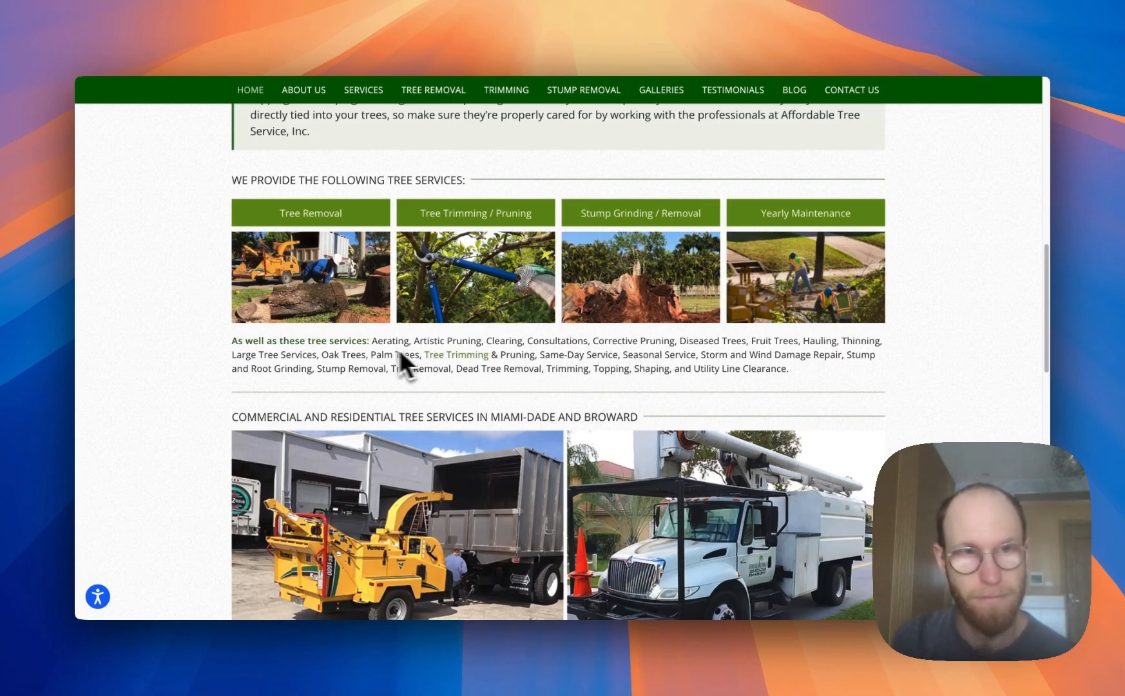
scroll(387, 351, "down", 5)
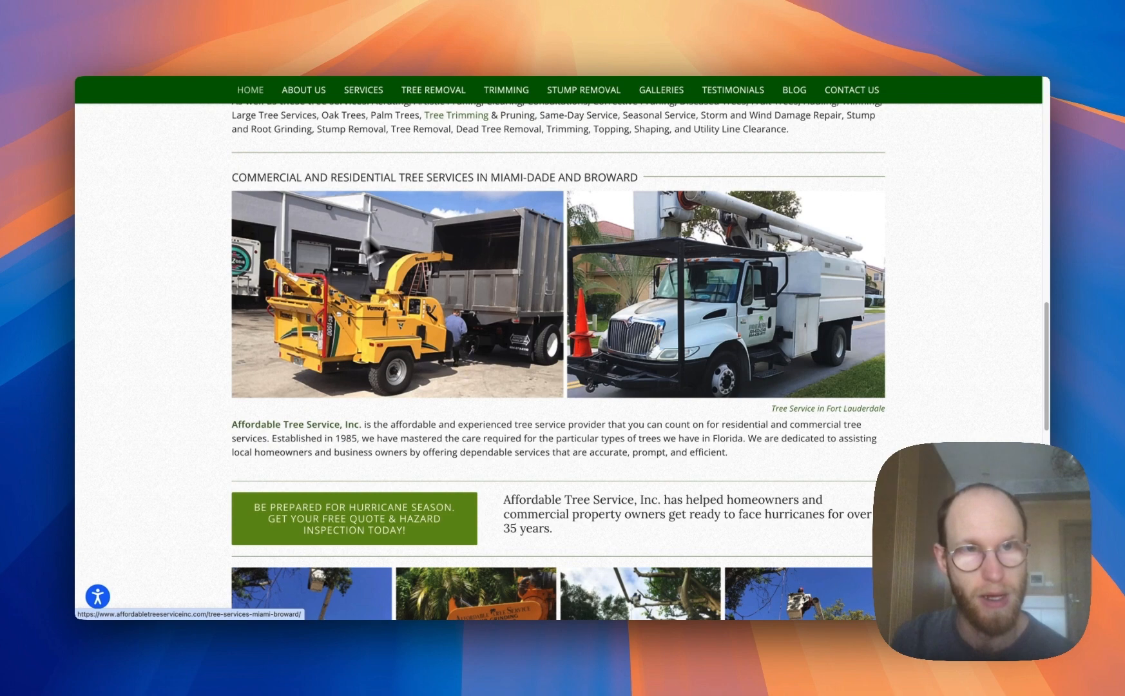
scroll(547, 335, "down", 4)
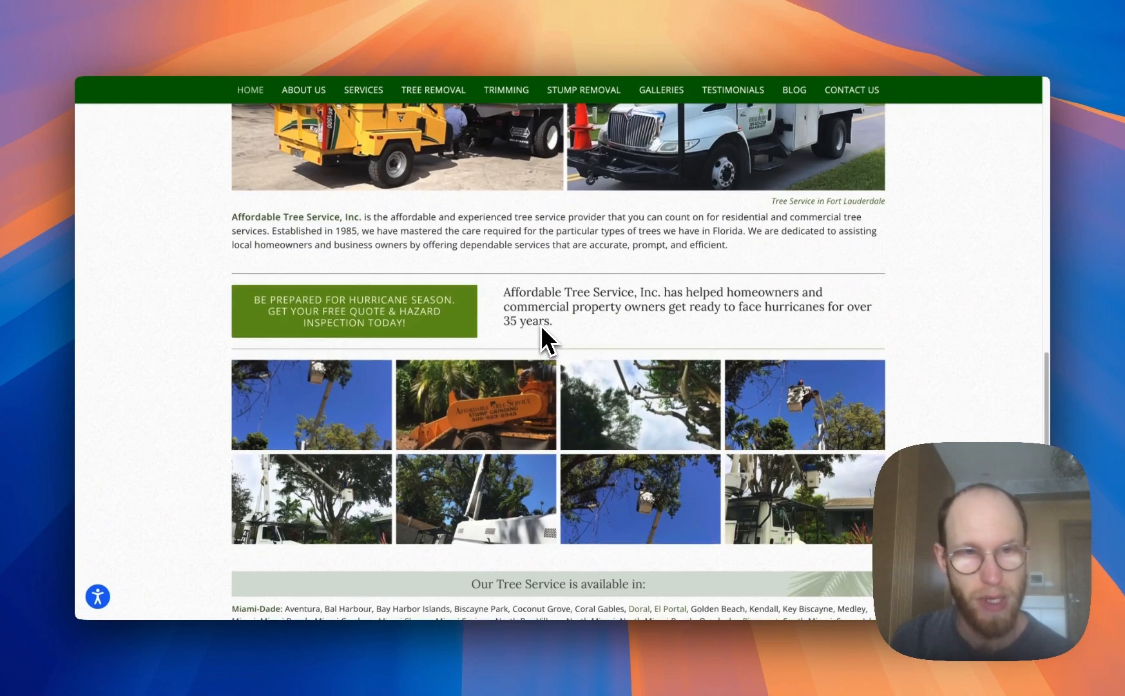
scroll(594, 264, "down", 5)
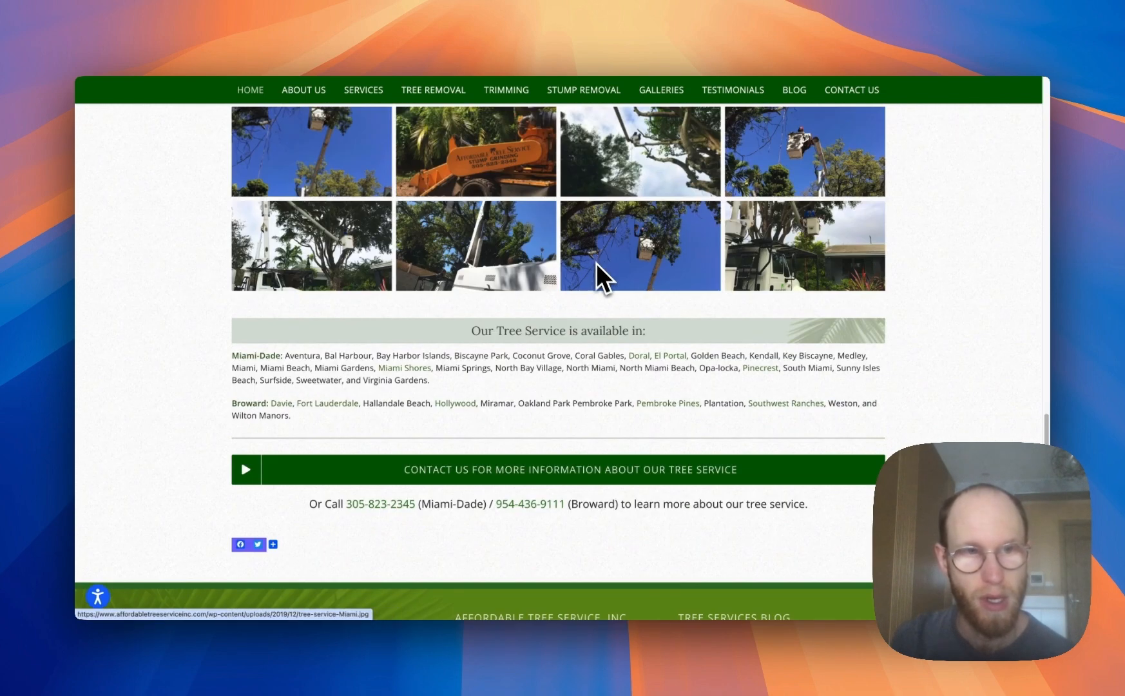
scroll(611, 388, "up", 15)
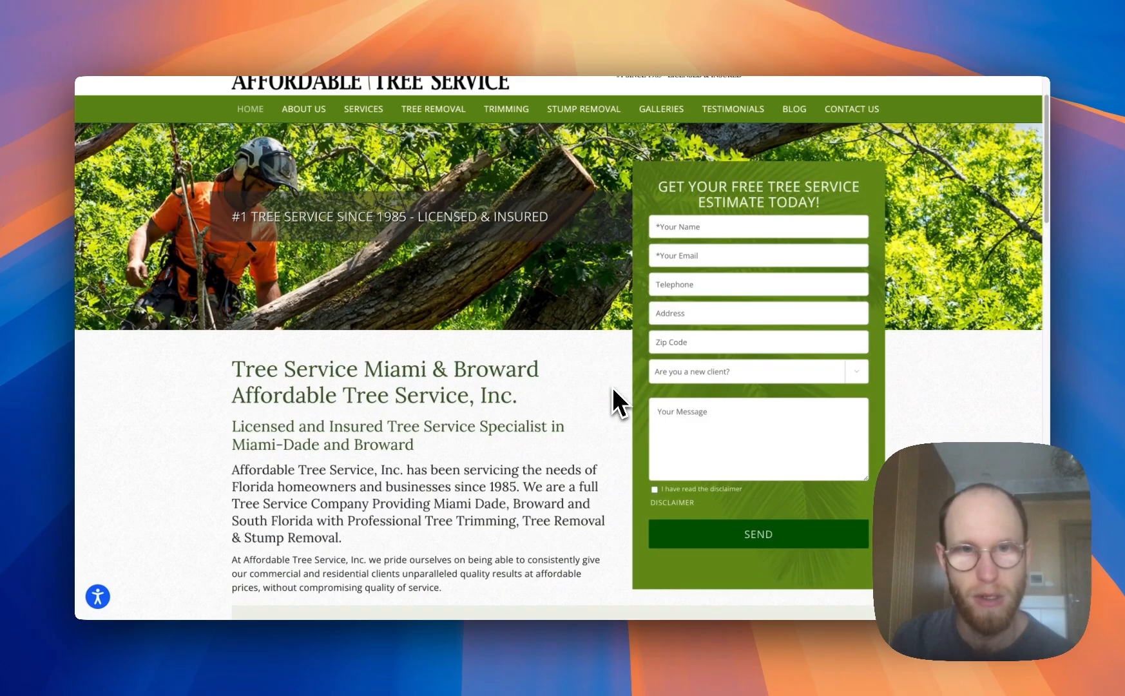
scroll(612, 387, "up", 2)
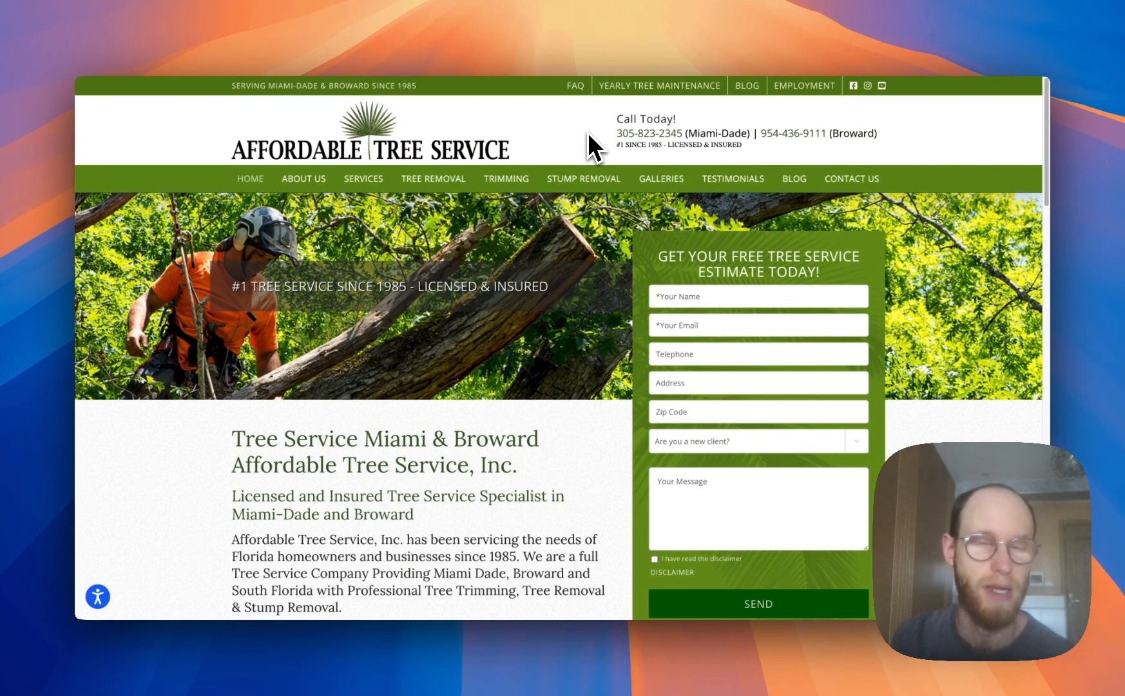
- Switch to the Chop Chop Tree page for Miami Beach and examine its content, internal links and sidebar
left_click(633, 30)
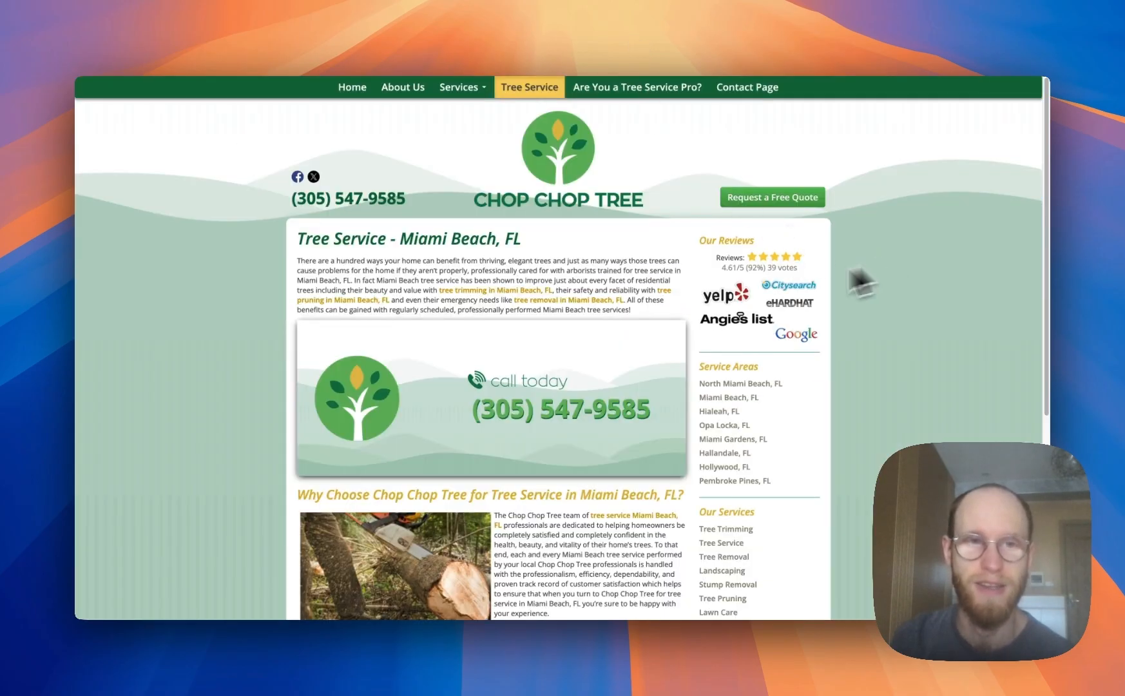
scroll(245, 277, "down", 1)
scroll(246, 277, "down", 5)
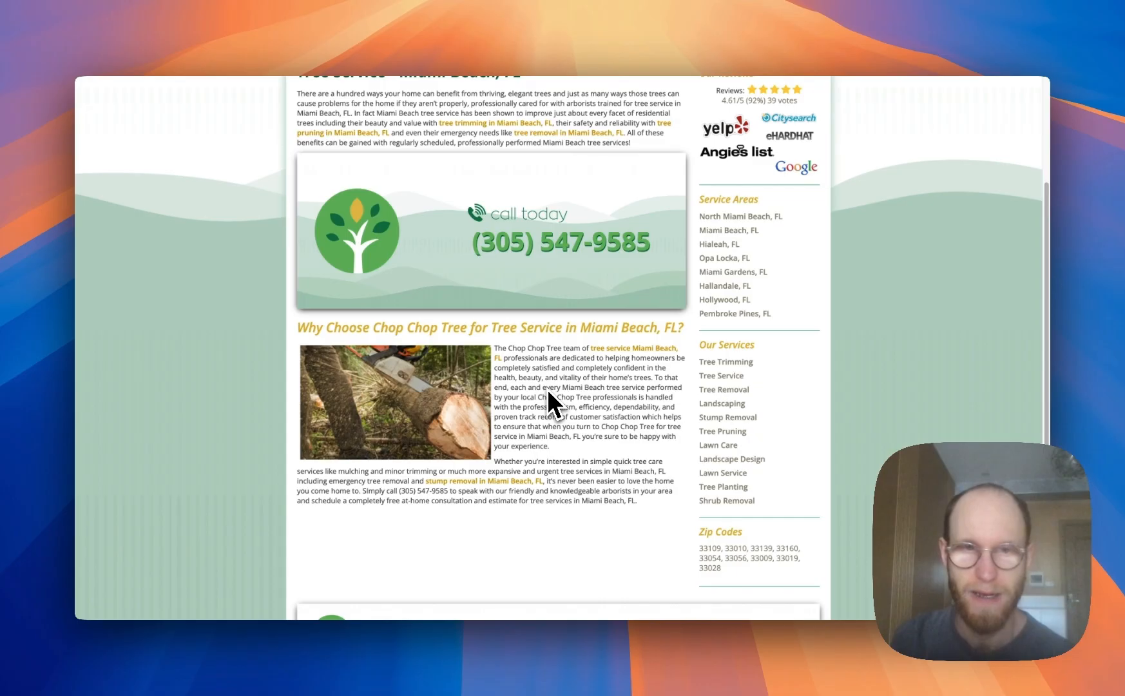
scroll(549, 390, "up", 5)
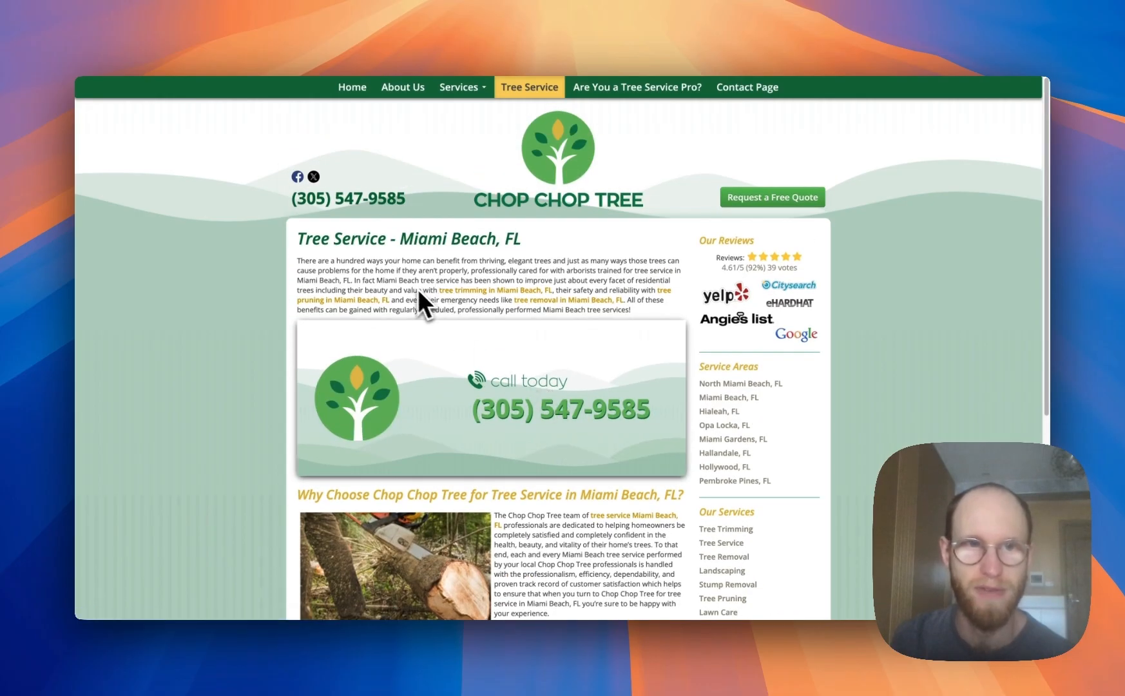
scroll(429, 291, "down", 4)
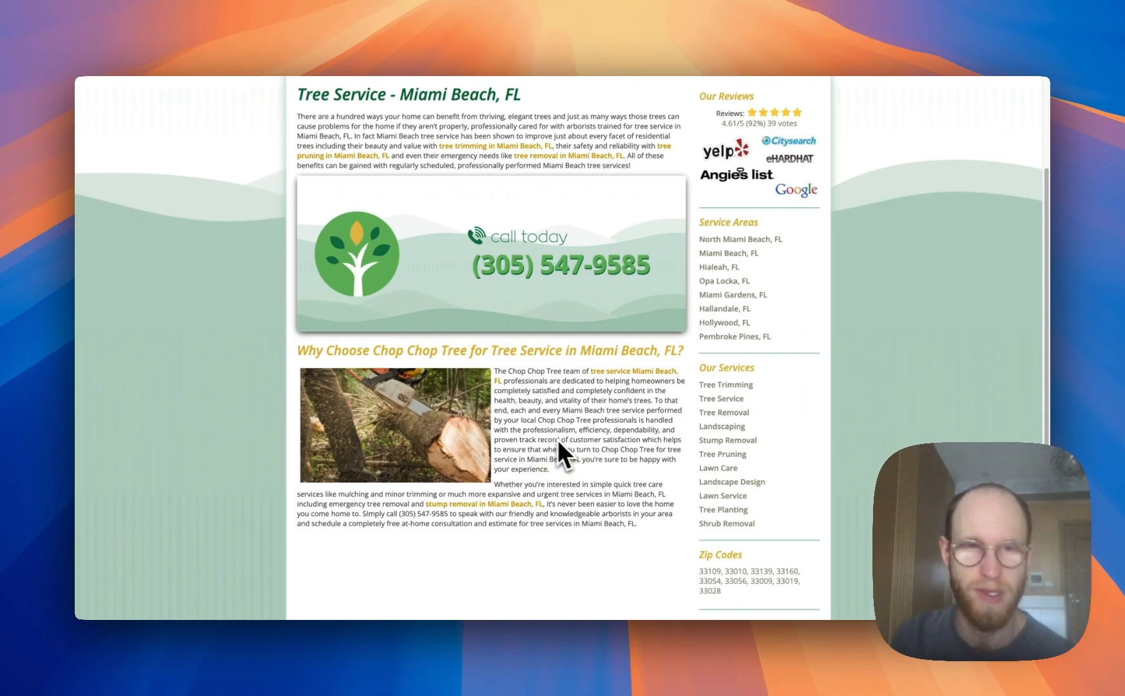
scroll(560, 440, "up", 4)
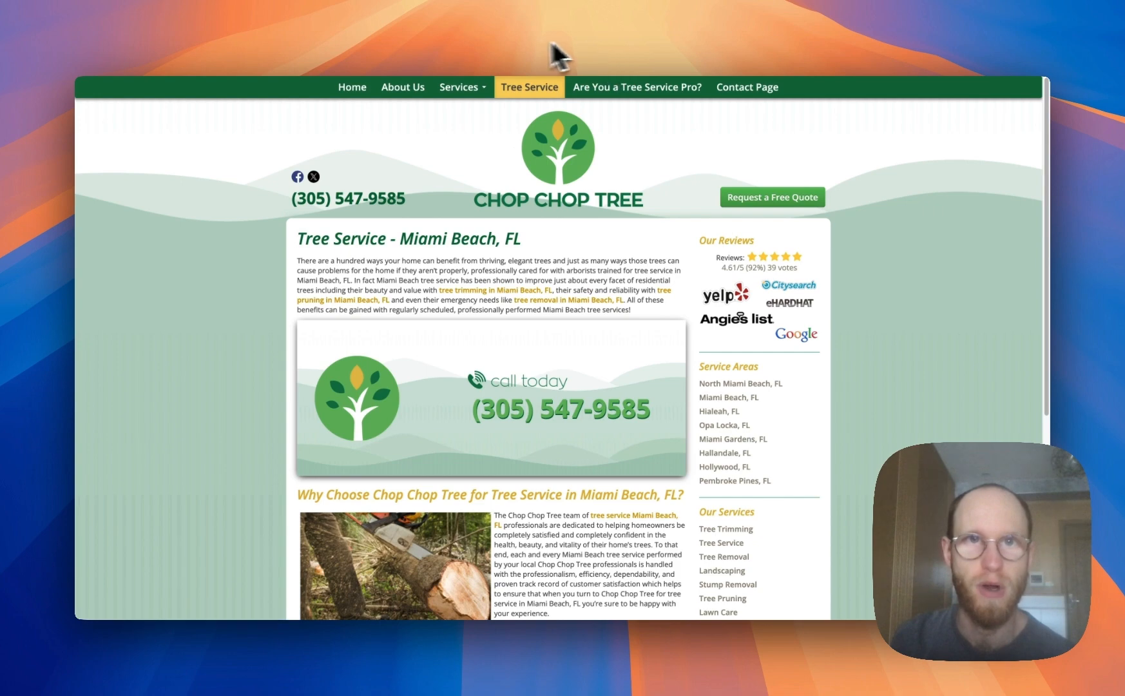
- Return to the Affordable Tree Service homepage and compare its introduction and service blocks with the Chop Chop Tree page
left_click(507, 30)
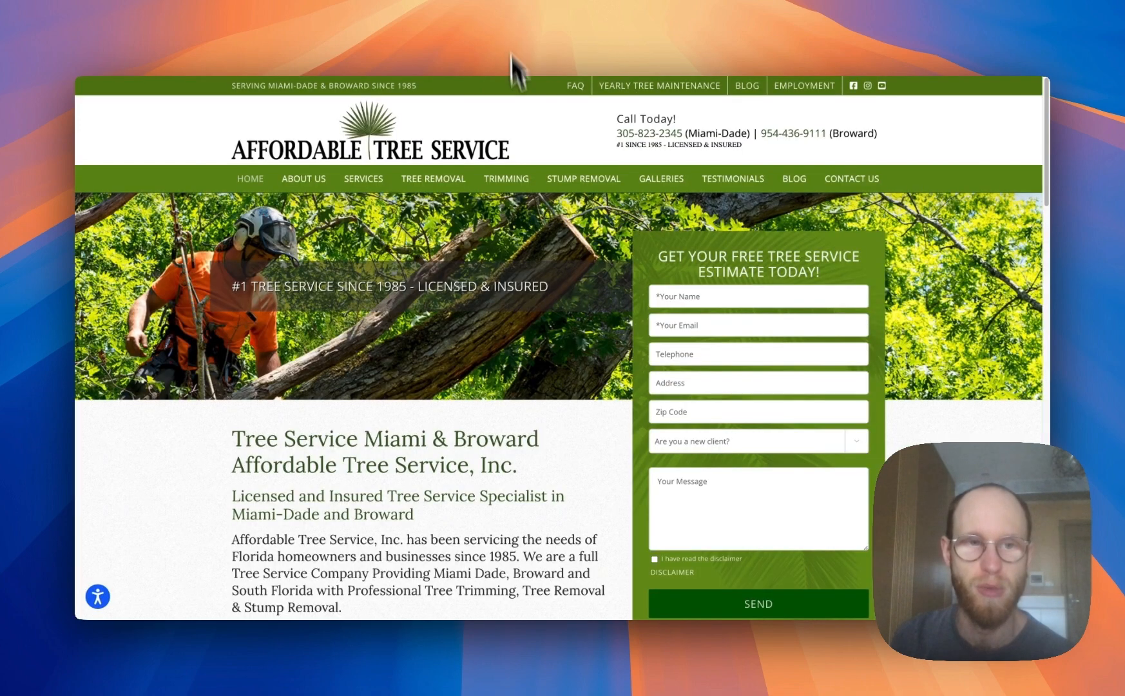
scroll(549, 282, "down", 4)
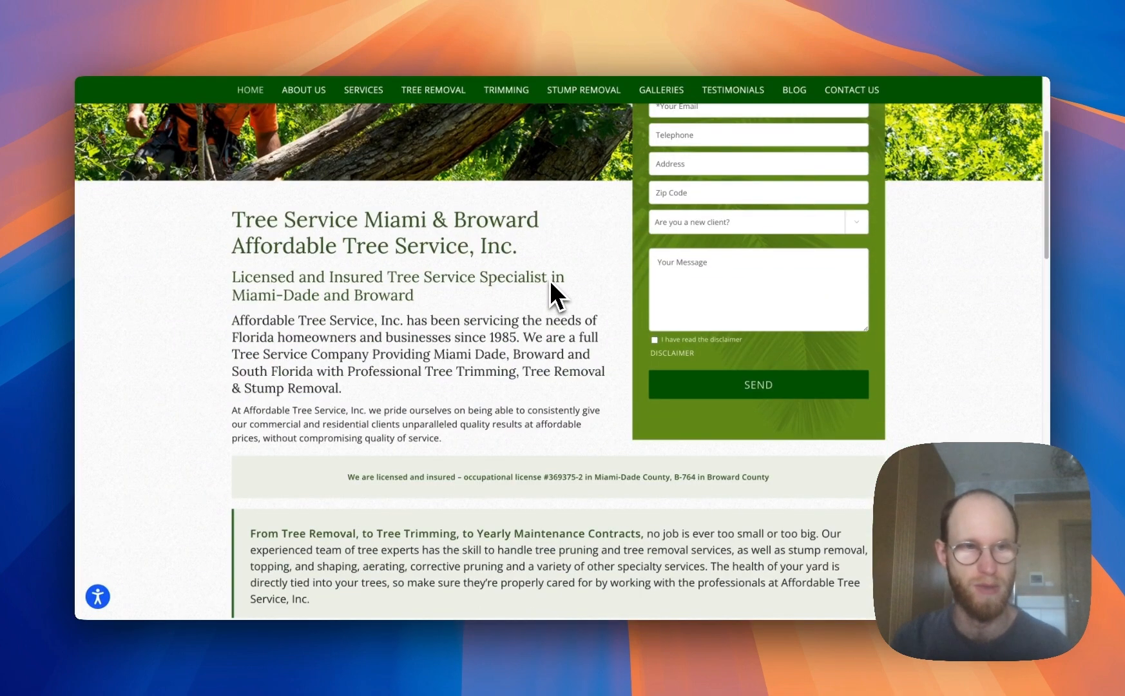
scroll(546, 278, "down", 3)
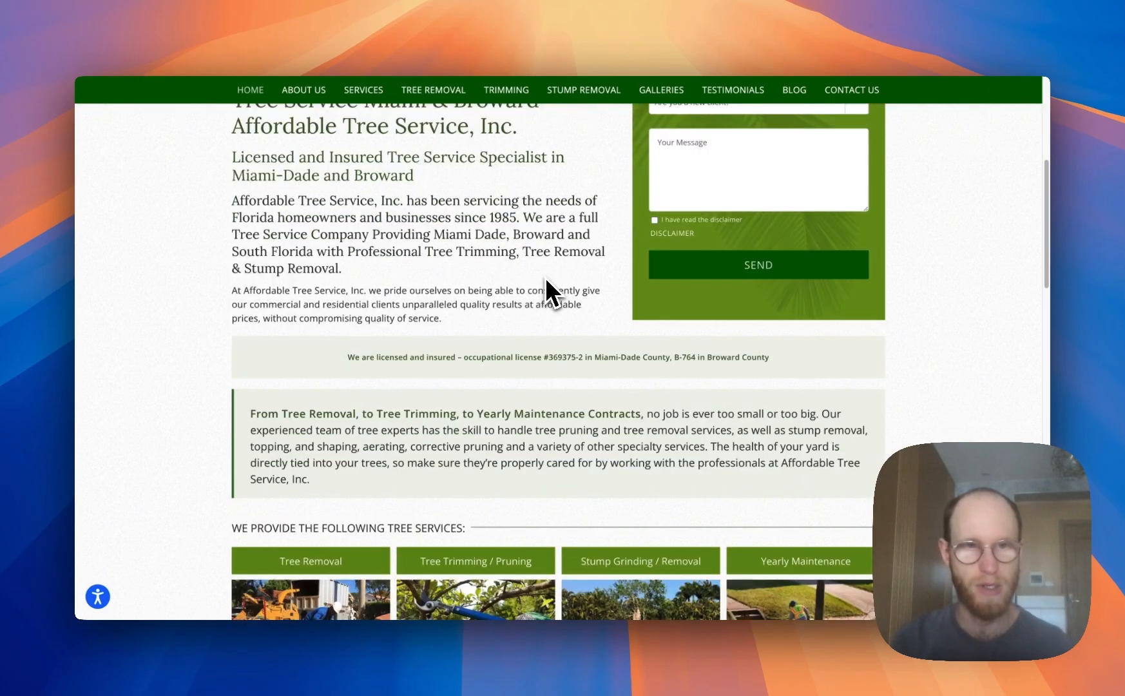
scroll(545, 290, "down", 6)
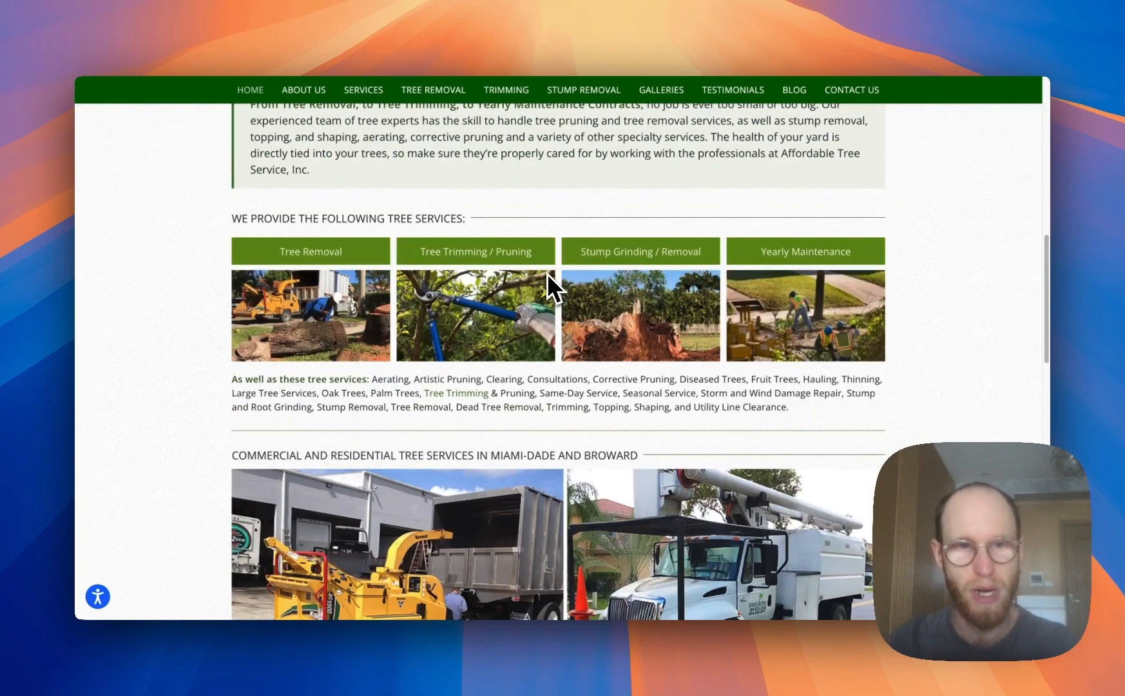
scroll(610, 156, "up", 5)
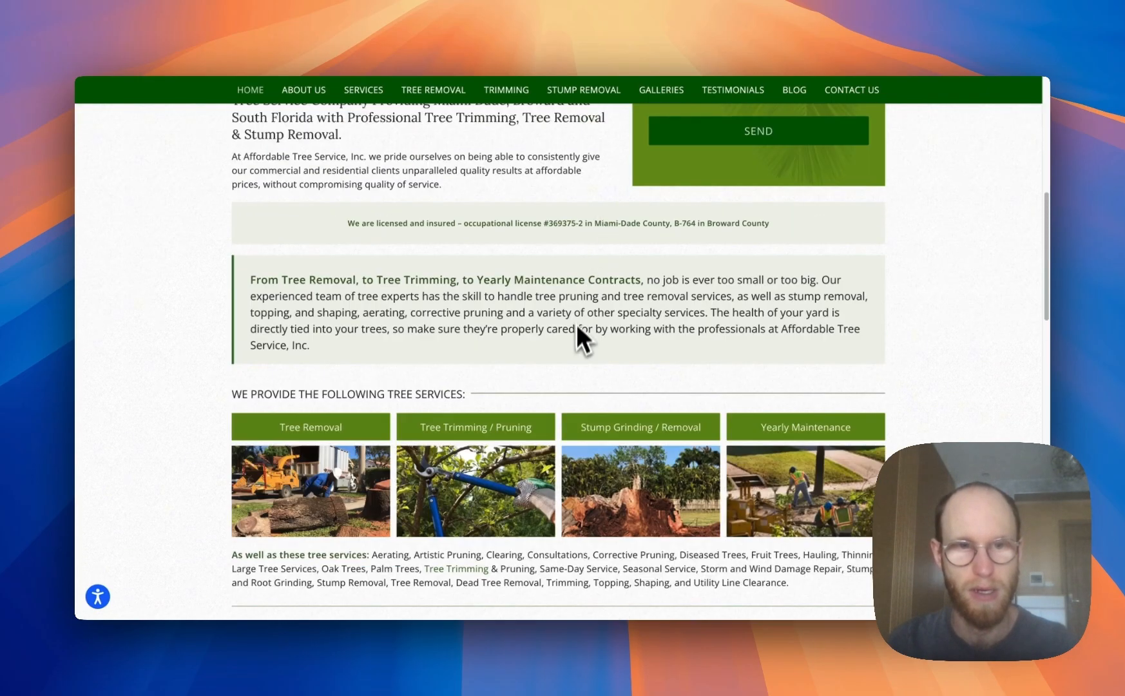
scroll(543, 340, "up", 5)
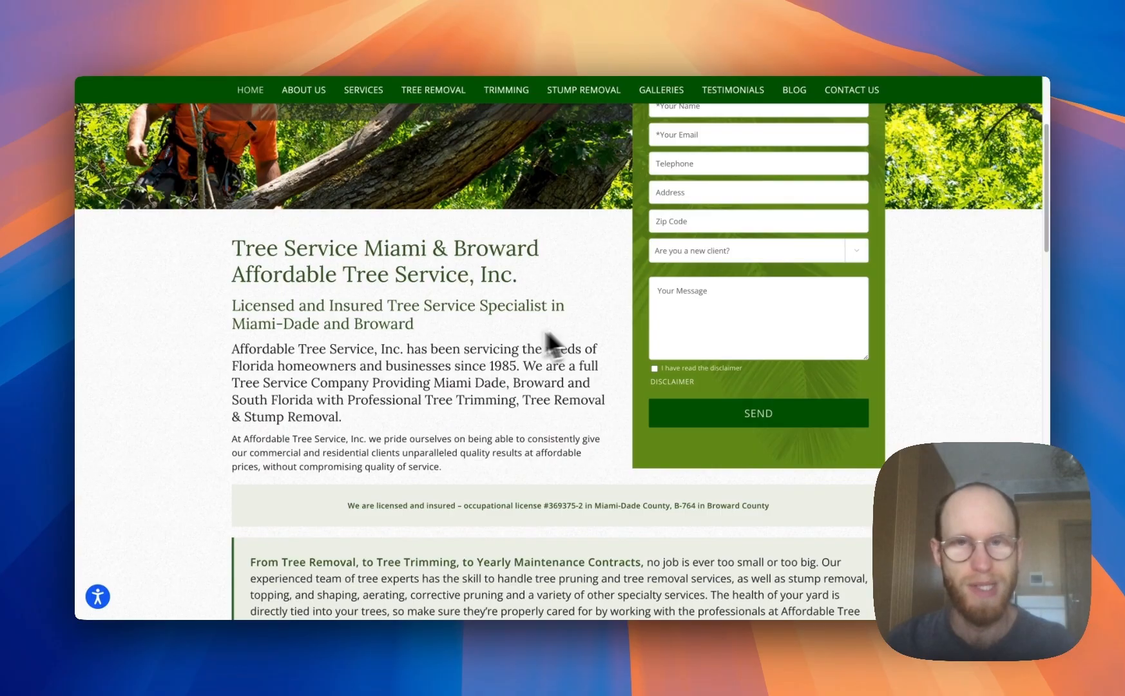
scroll(512, 371, "up", 5)
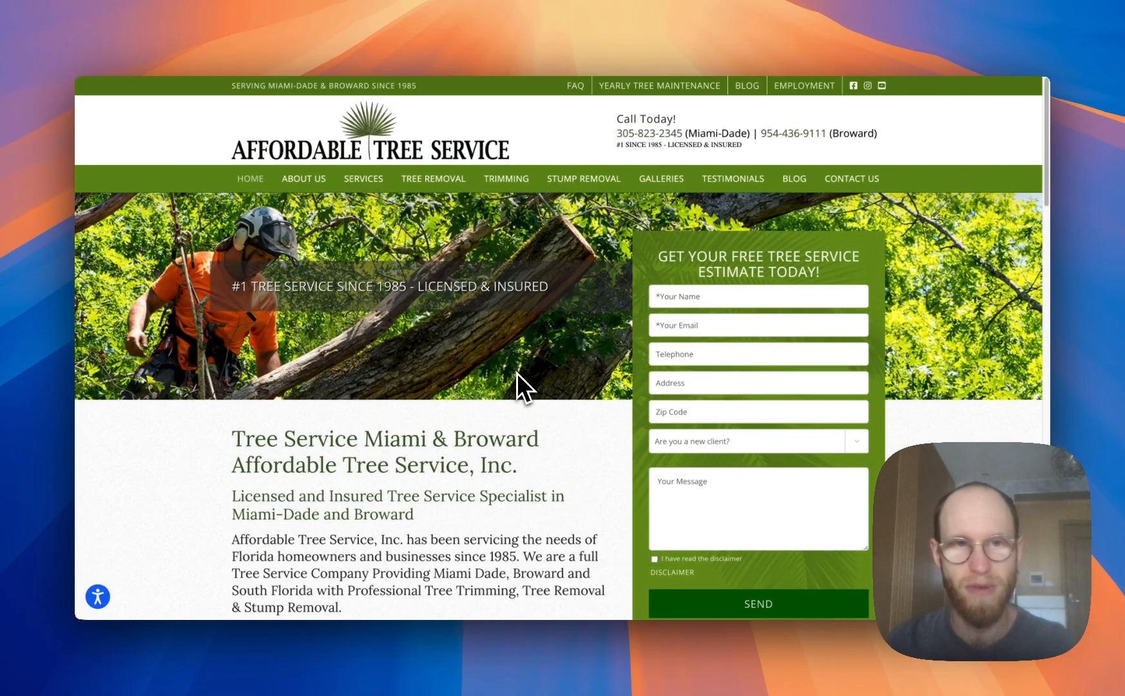
- Switch to the All Dade Tree Services homepage and examine its service descriptions, hurricane preparedness section and estimate call to action
left_click(625, 36)
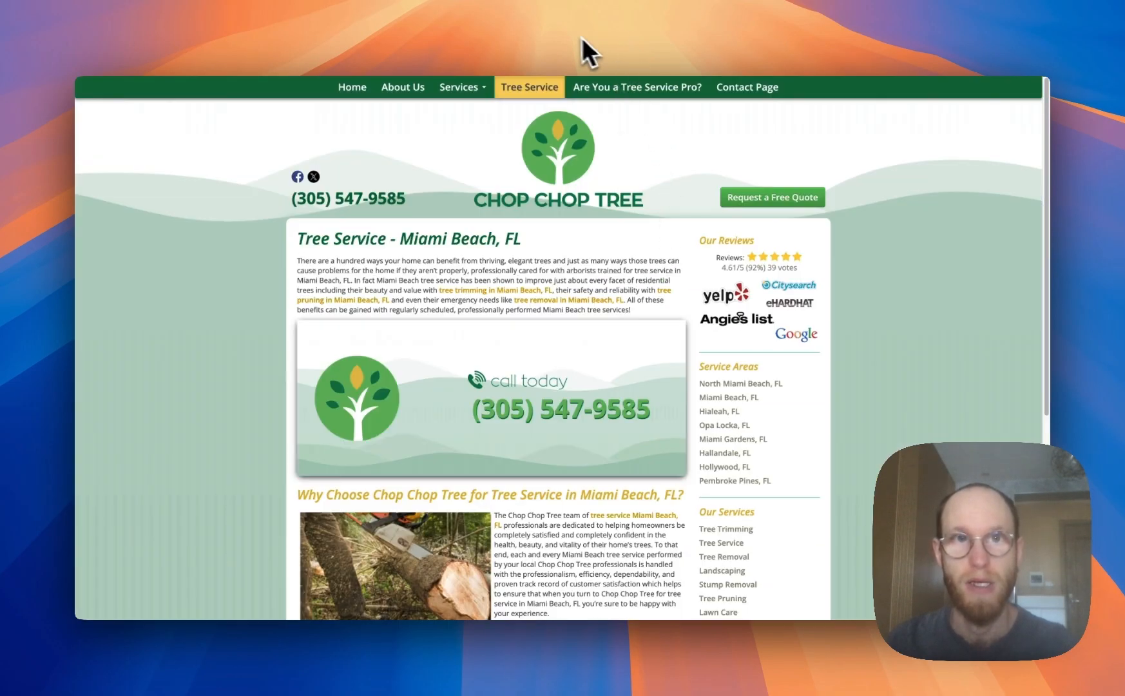
left_click(594, 31)
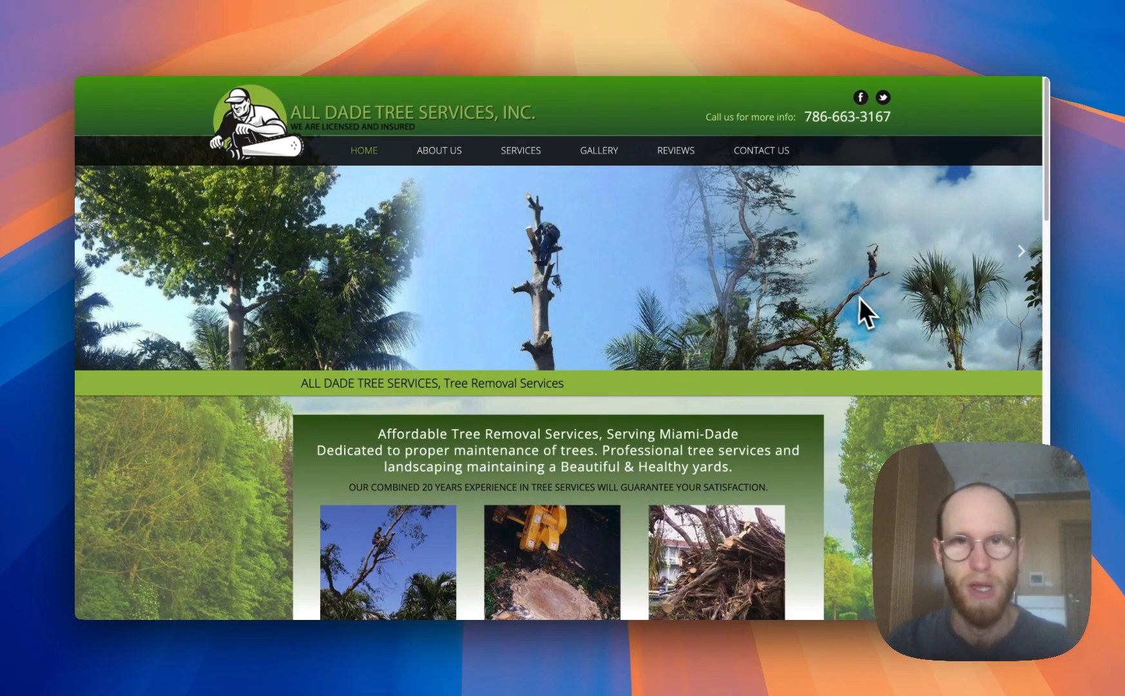
scroll(874, 298, "down", 3)
scroll(877, 296, "down", 5)
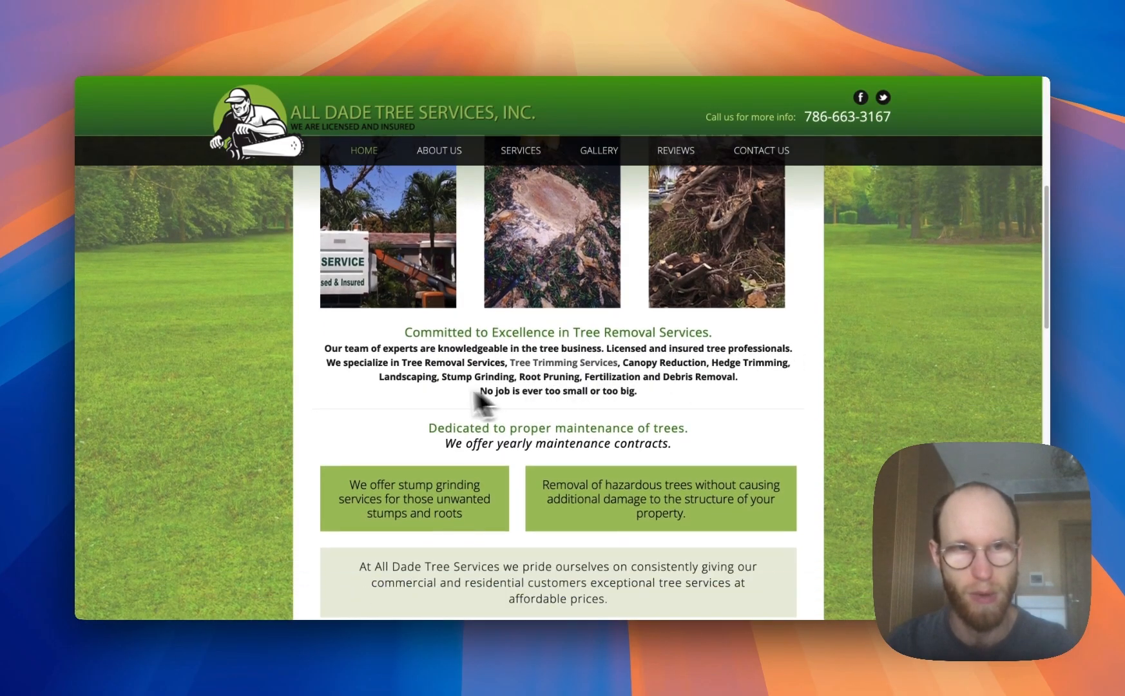
scroll(525, 389, "down", 1)
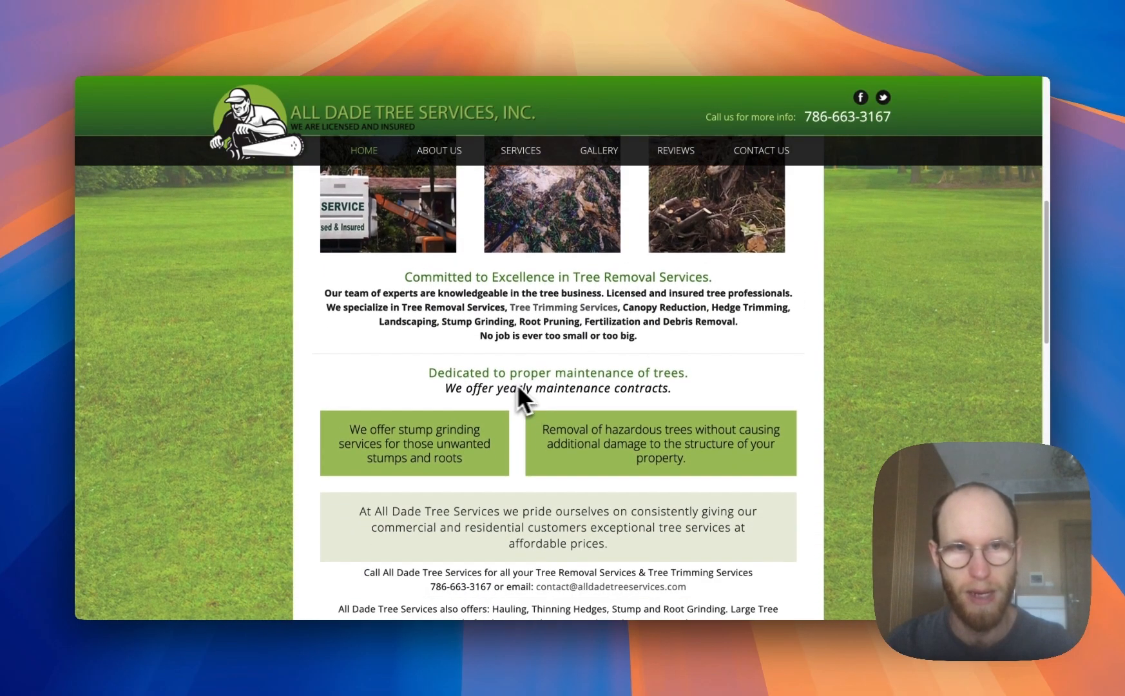
scroll(422, 381, "down", 3)
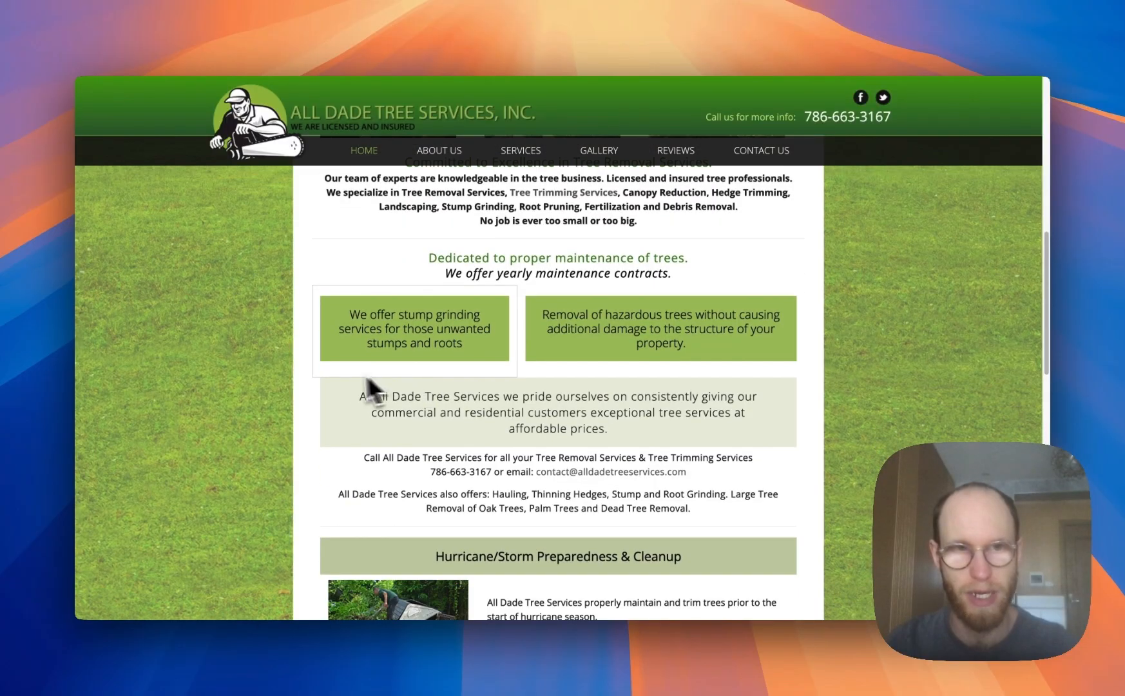
scroll(315, 382, "down", 3)
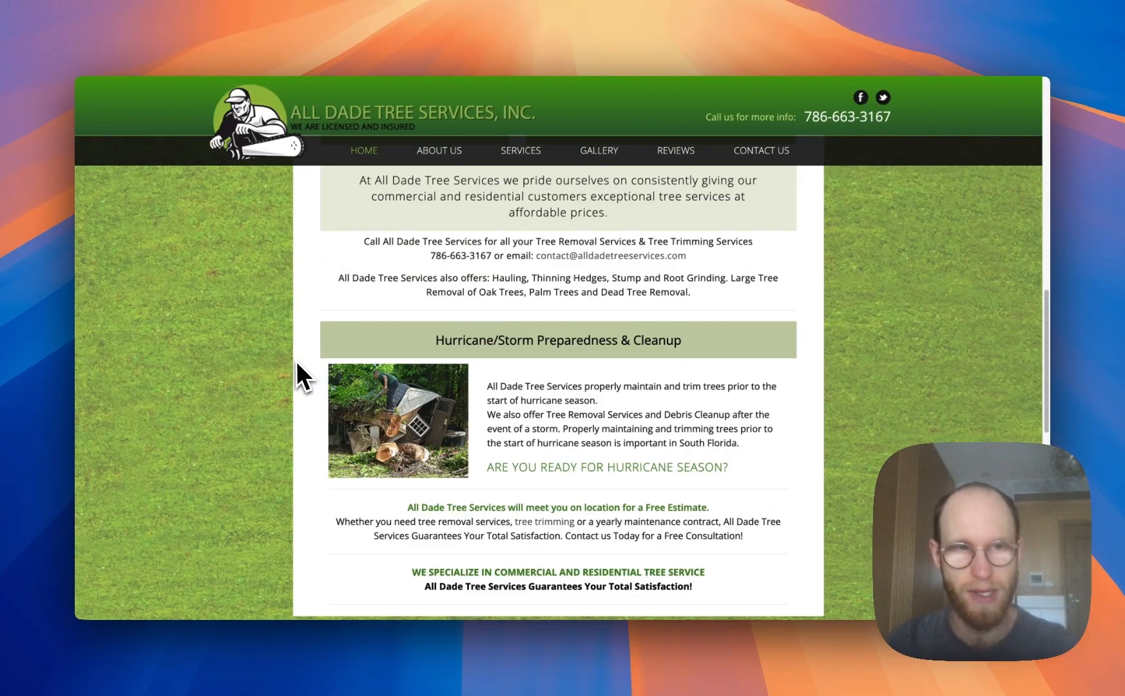
scroll(293, 364, "down", 2)
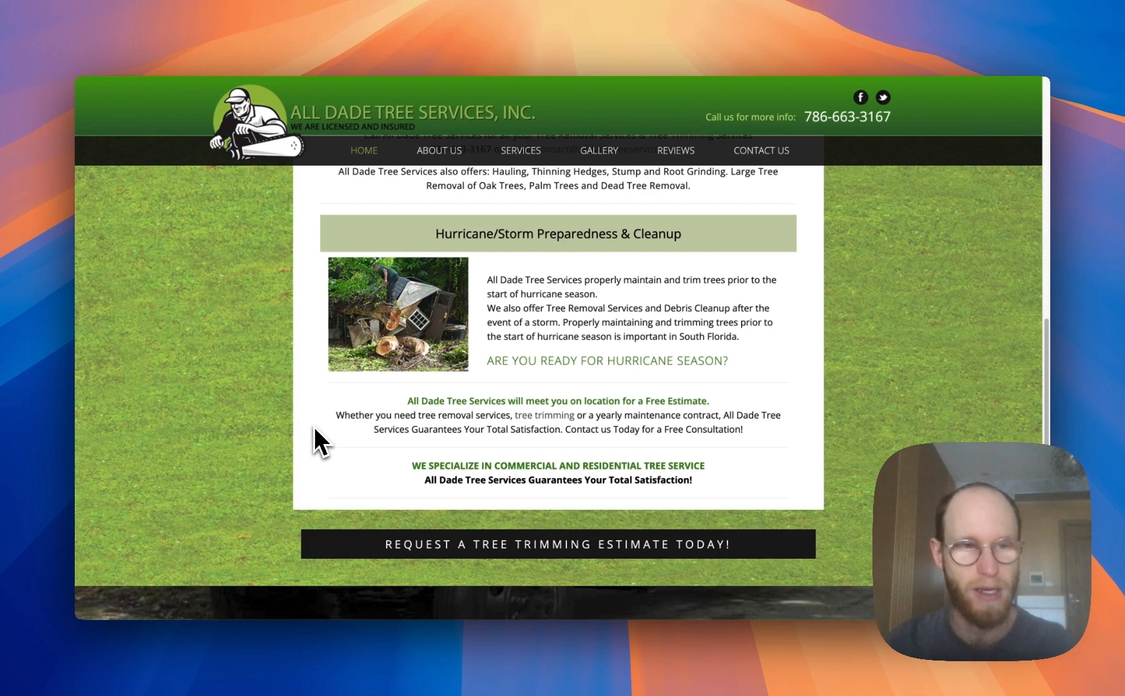
scroll(309, 407, "down", 6)
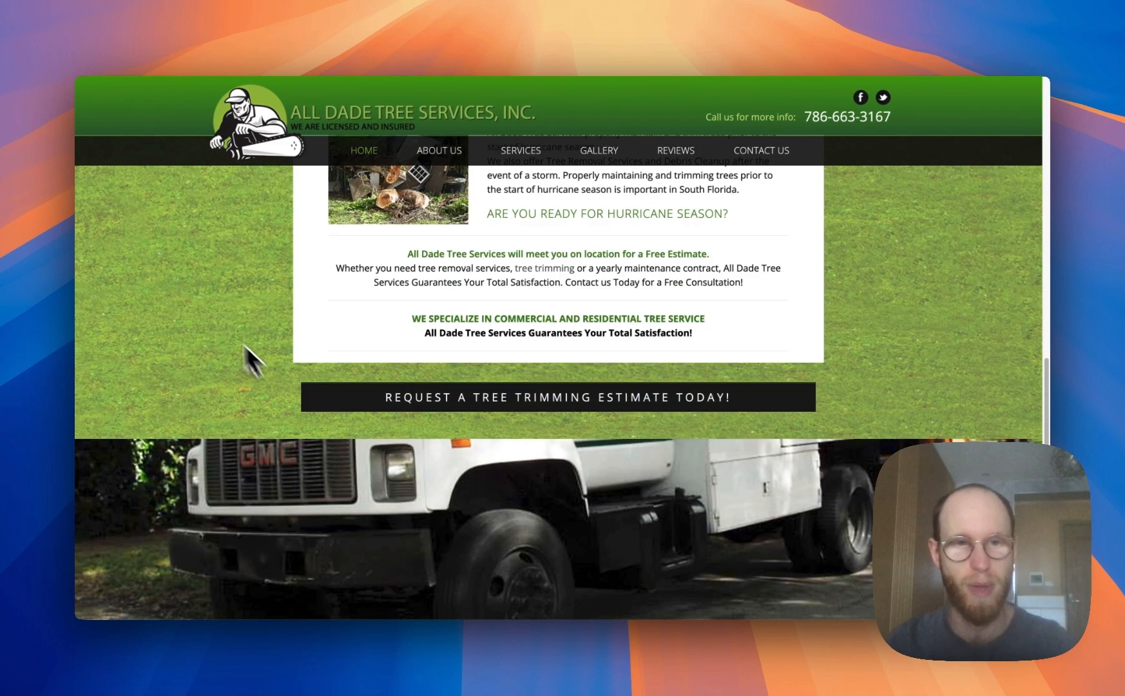
- Review the rest of the All Dade Tree Services homepage down to its contact form, and return to the page's beginning
scroll(271, 322, "down", 6)
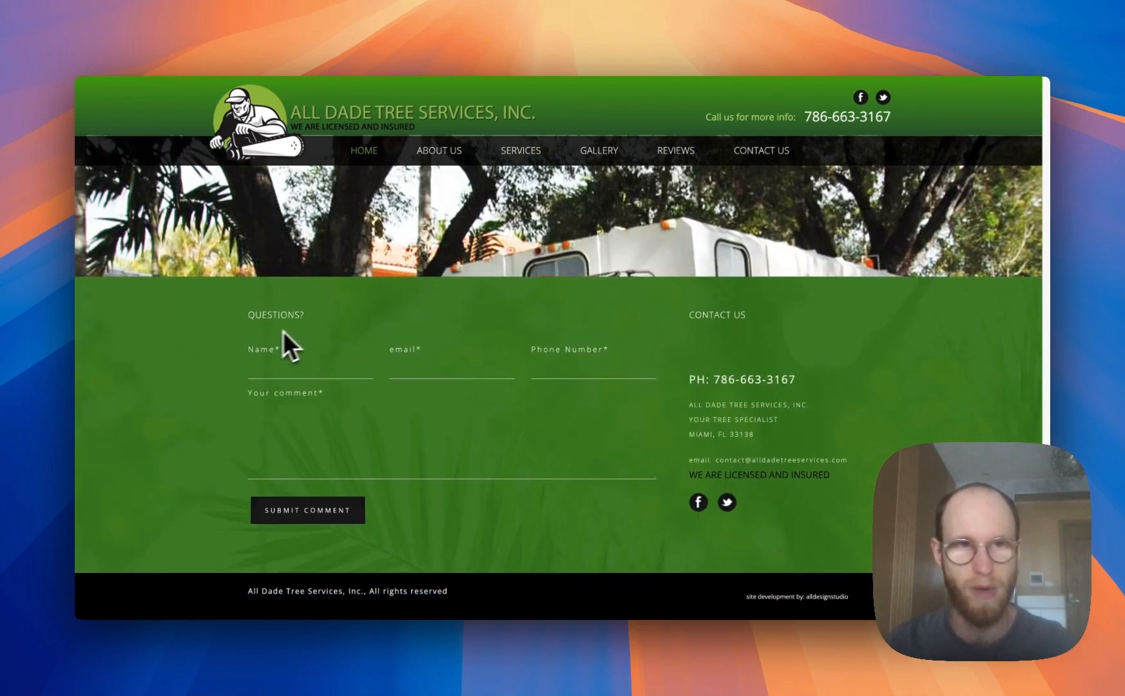
scroll(227, 356, "up", 15)
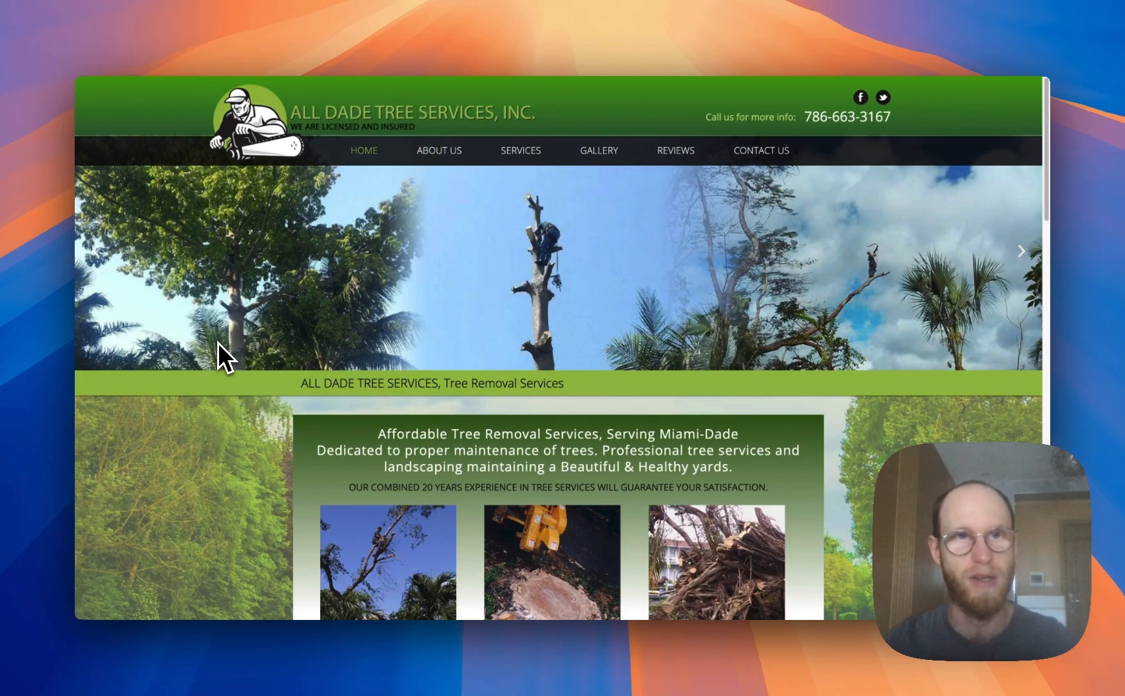
- Switch to the Rankability competitor list for "tree service miami" and compare the word counts, Rankability scores and domain scores
left_click(470, 28)
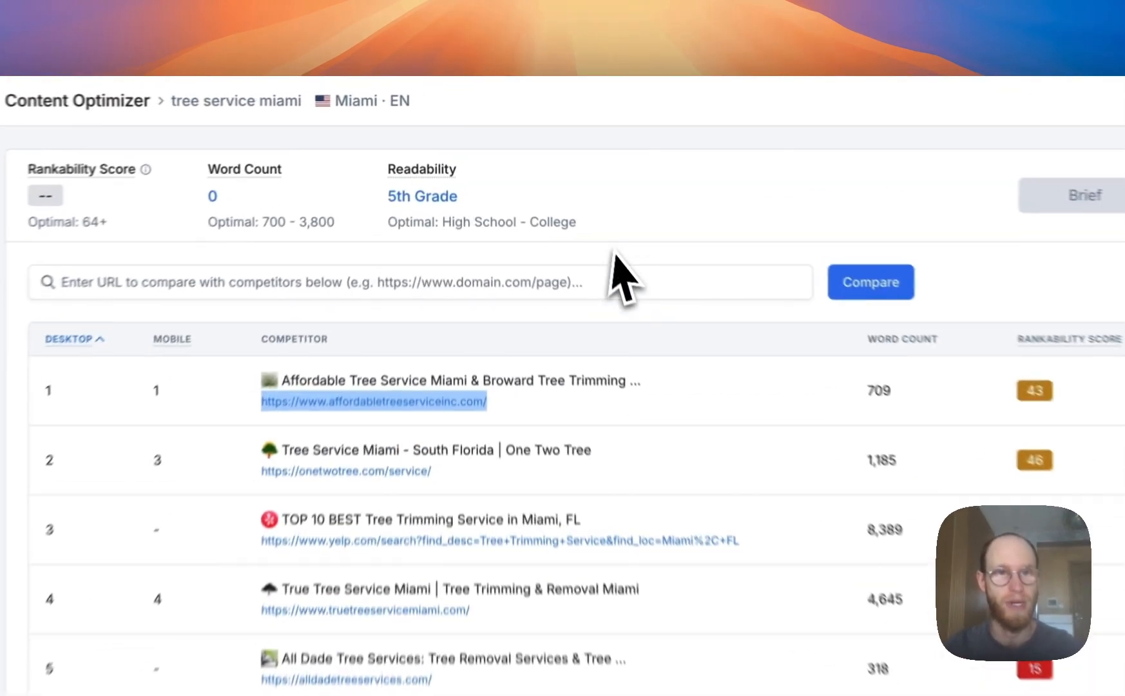
left_click(596, 128)
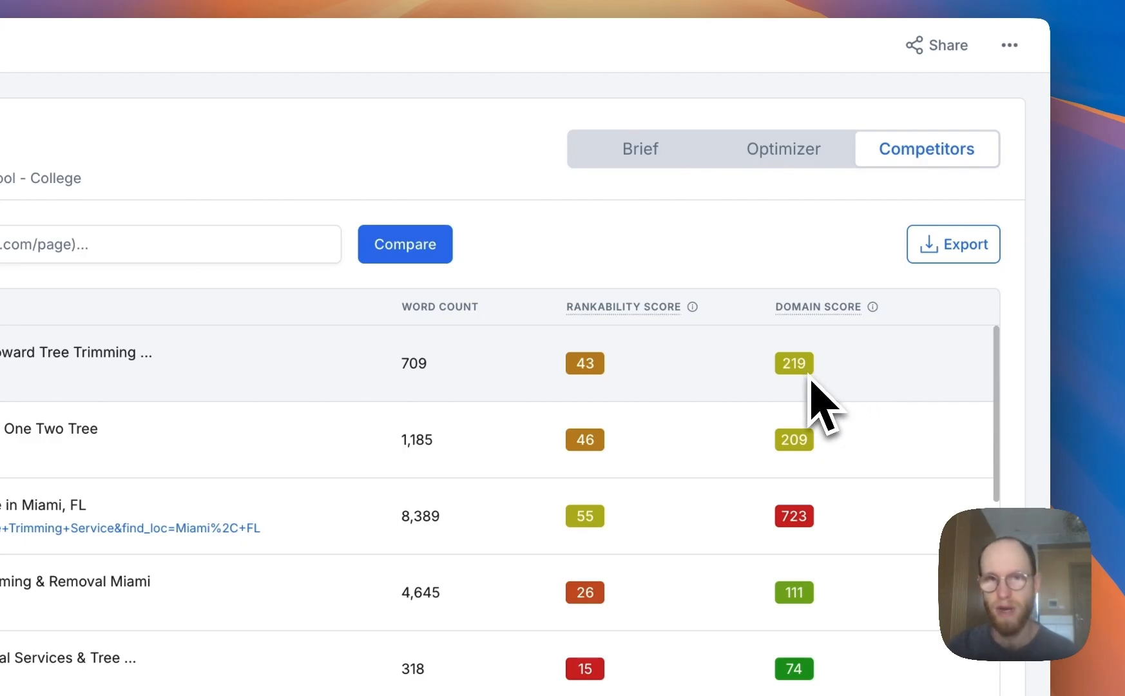
scroll(898, 526, "down", 1)
scroll(898, 525, "down", 2)
scroll(886, 535, "up", 1)
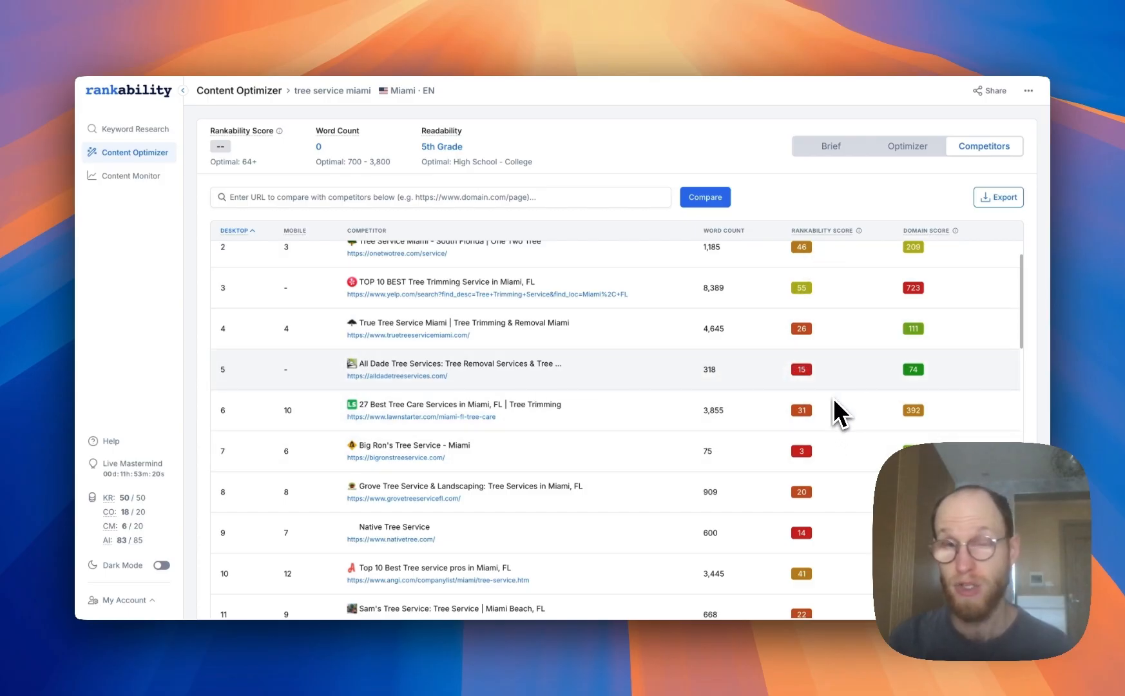
- Rank the competitors by highest Rankability score to compare them, and restore the ascending desktop-position order
mouse_move(837, 232)
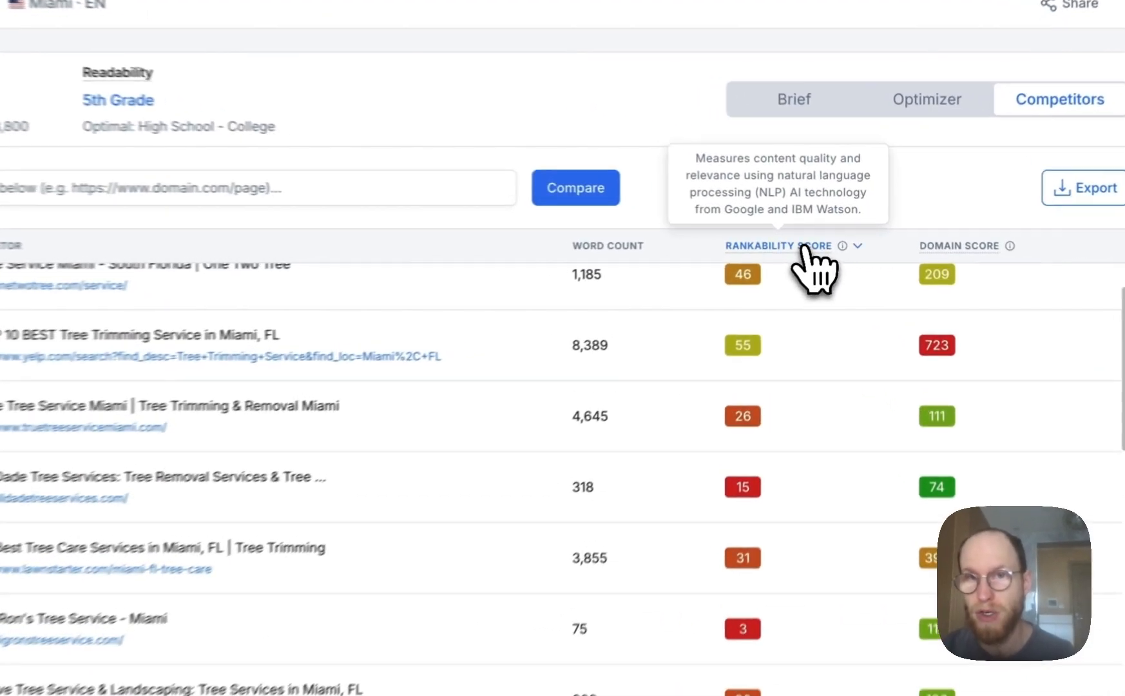
left_click(838, 232)
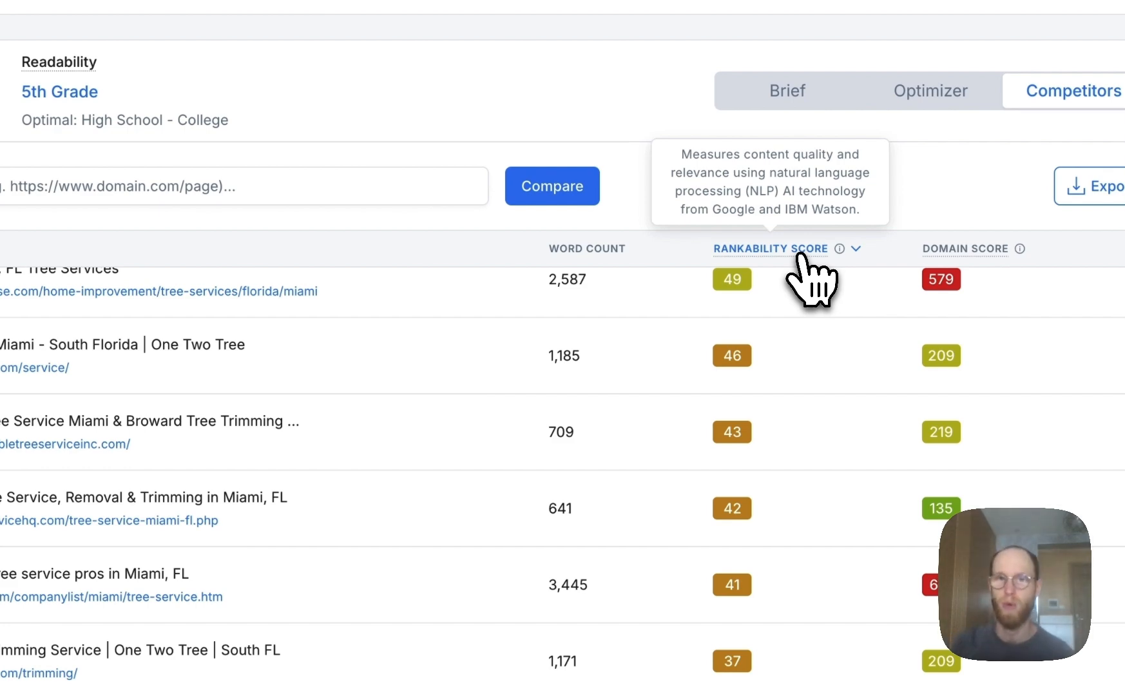
scroll(803, 439, "up", 2)
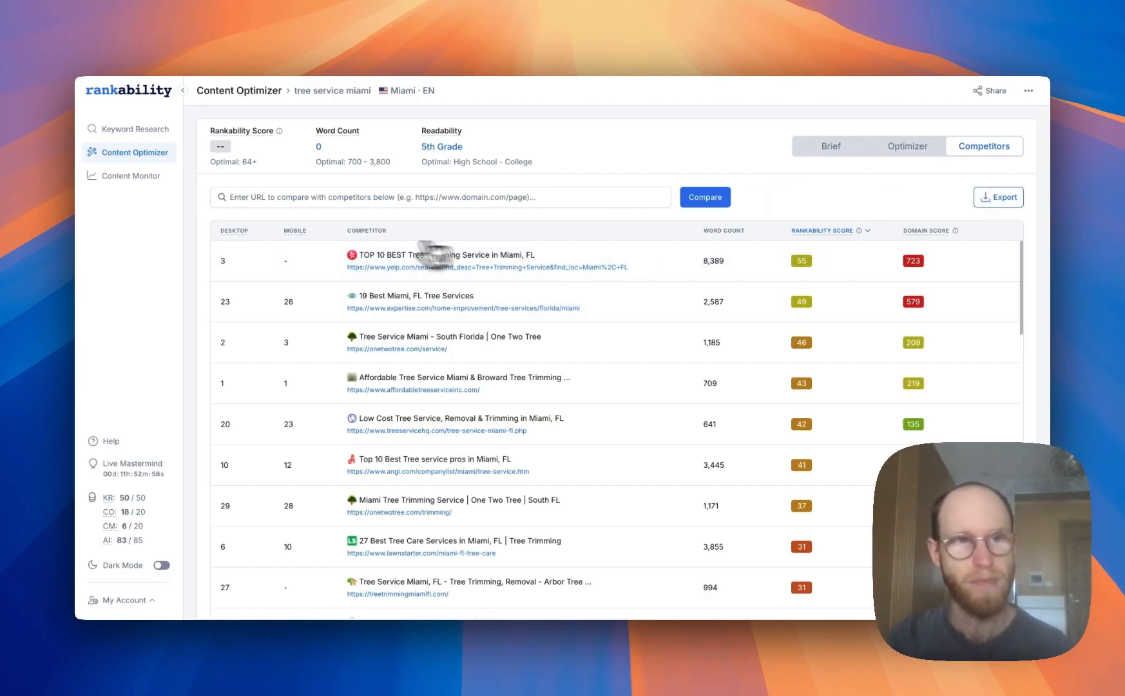
left_click(238, 230)
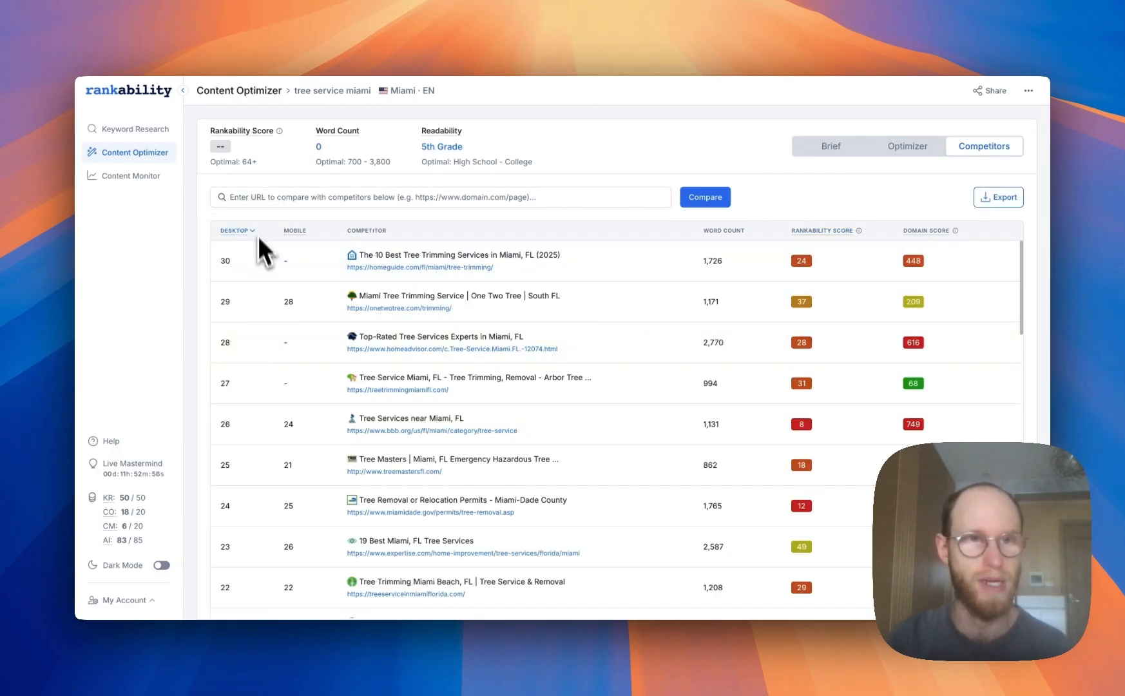
left_click(239, 230)
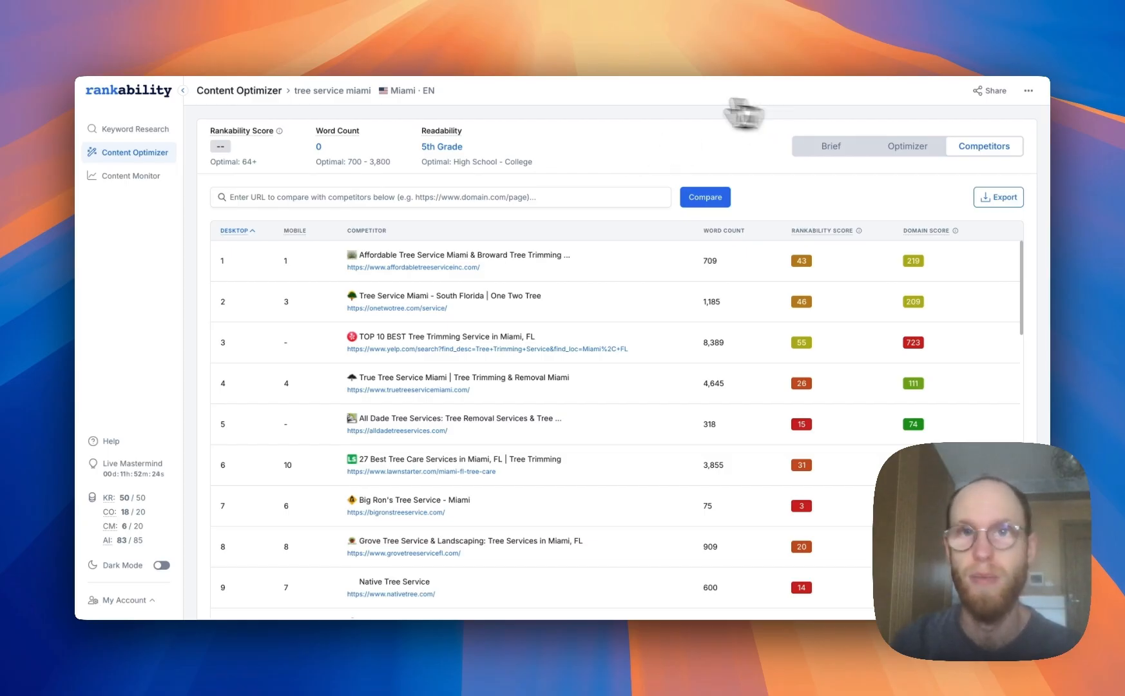
- Switch to Google and search for "tree service miami"
left_click(996, 29)
left_click(492, 245)
type("tree service miami")
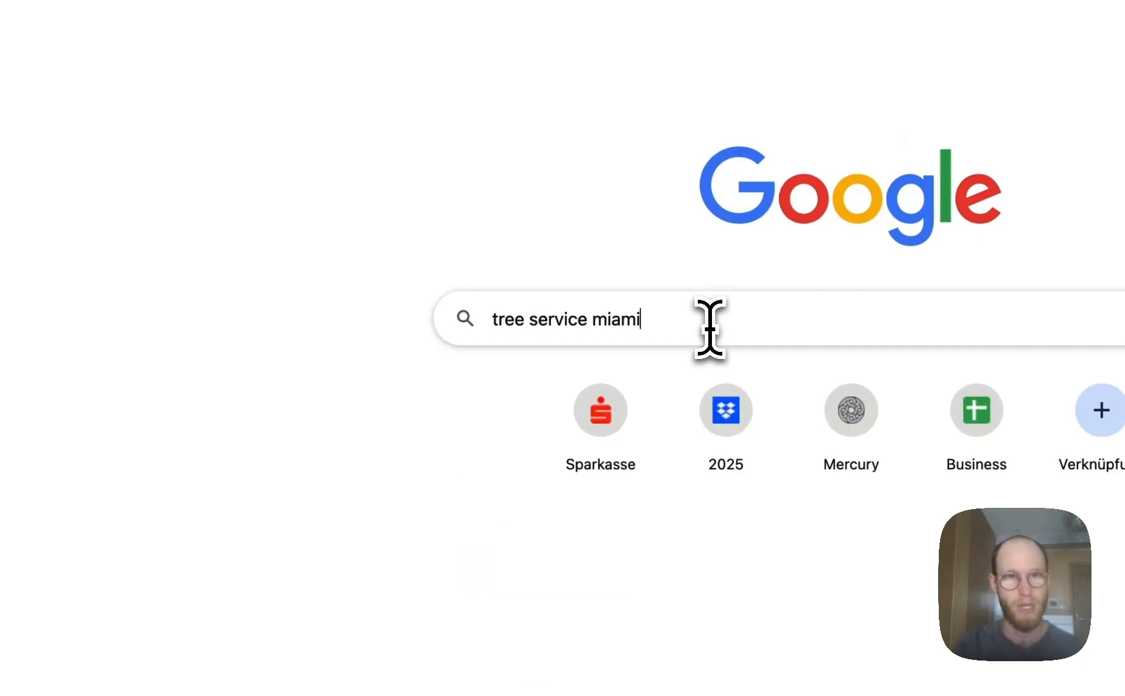
key("Return")
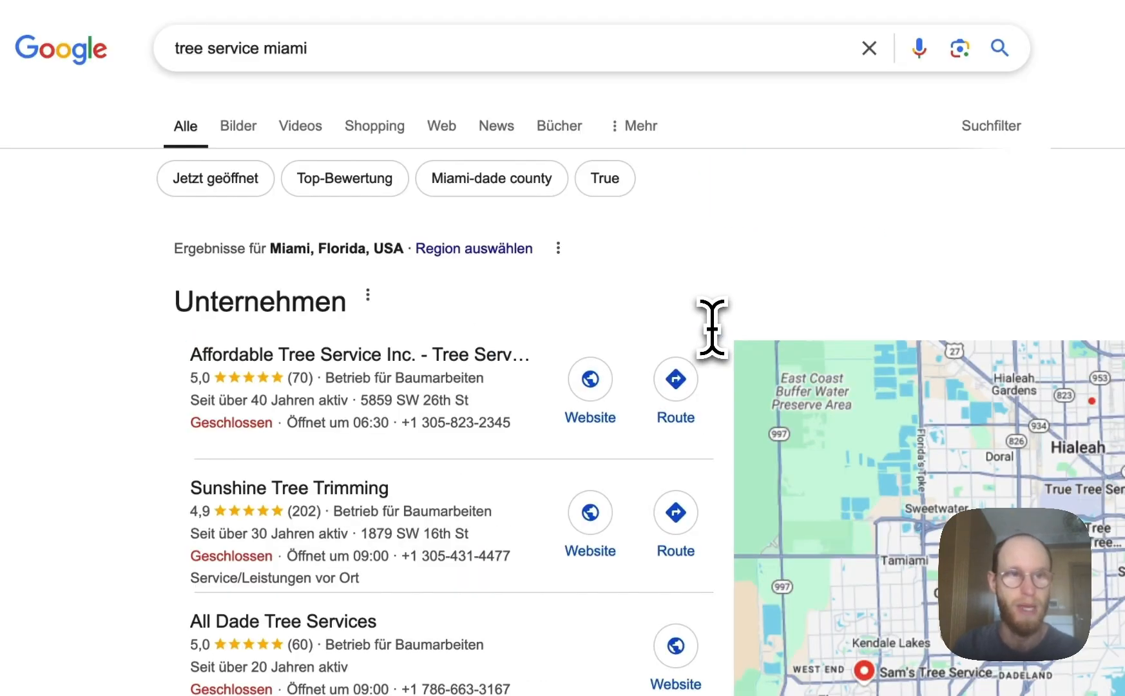
- Examine the local businesses, organic results and related questions for "tree service miami", and open a further page of results
scroll(155, 314, "down", 3)
scroll(155, 314, "down", 5)
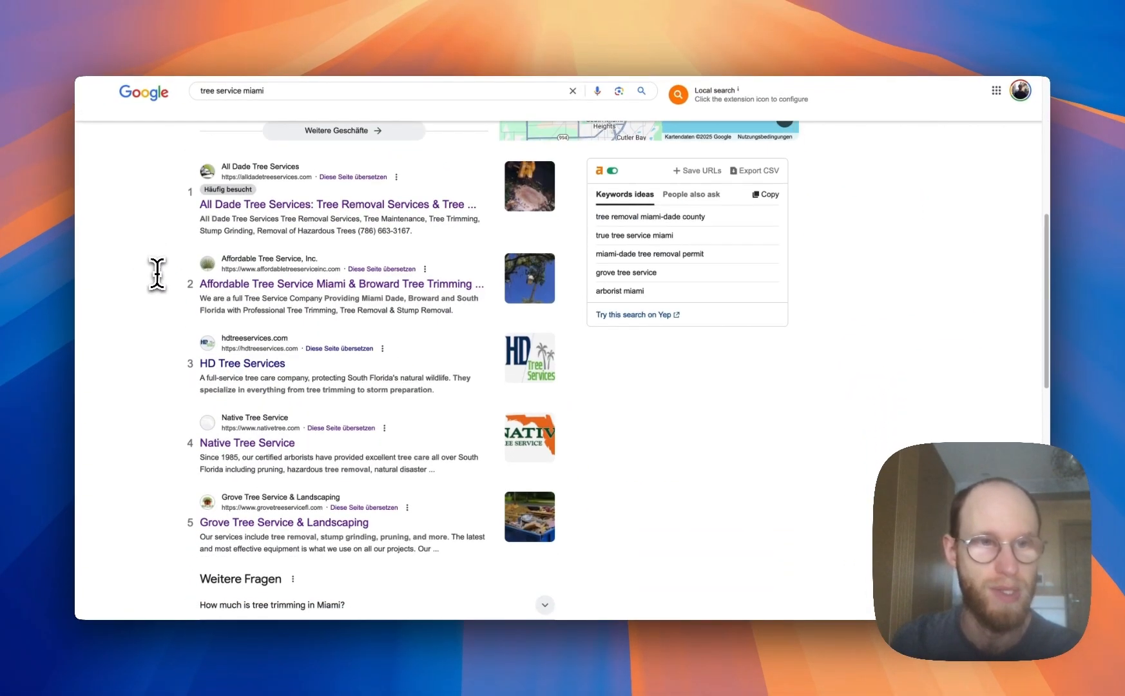
scroll(158, 267, "up", 3)
scroll(160, 273, "up", 2)
scroll(157, 271, "down", 10)
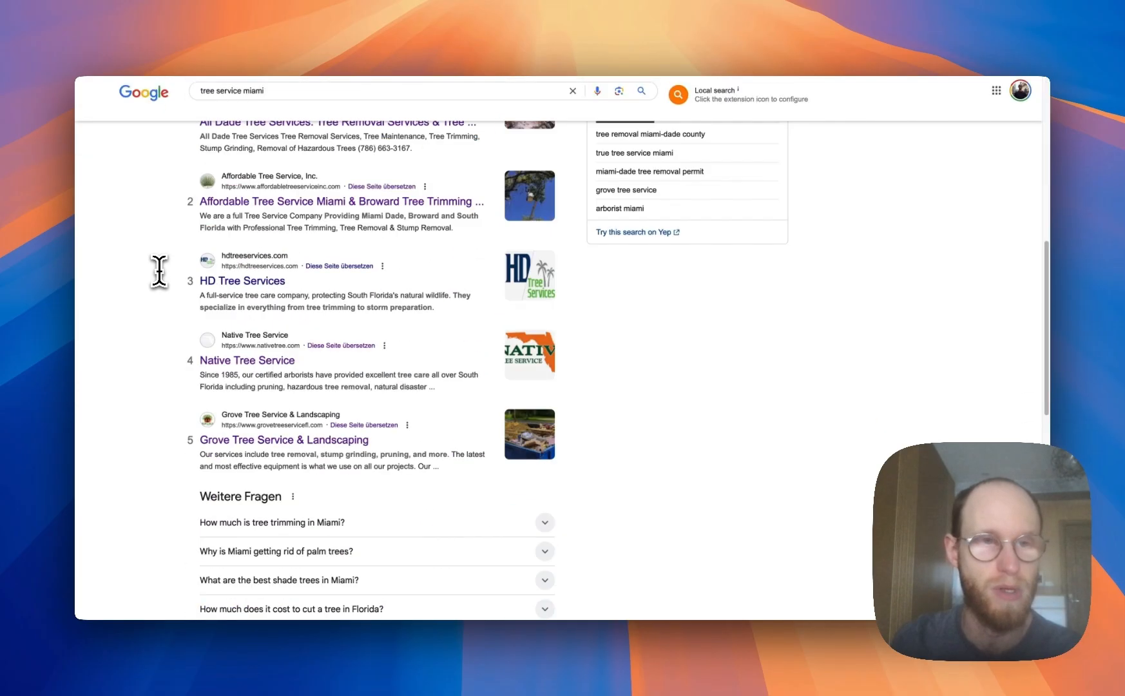
scroll(160, 271, "down", 5)
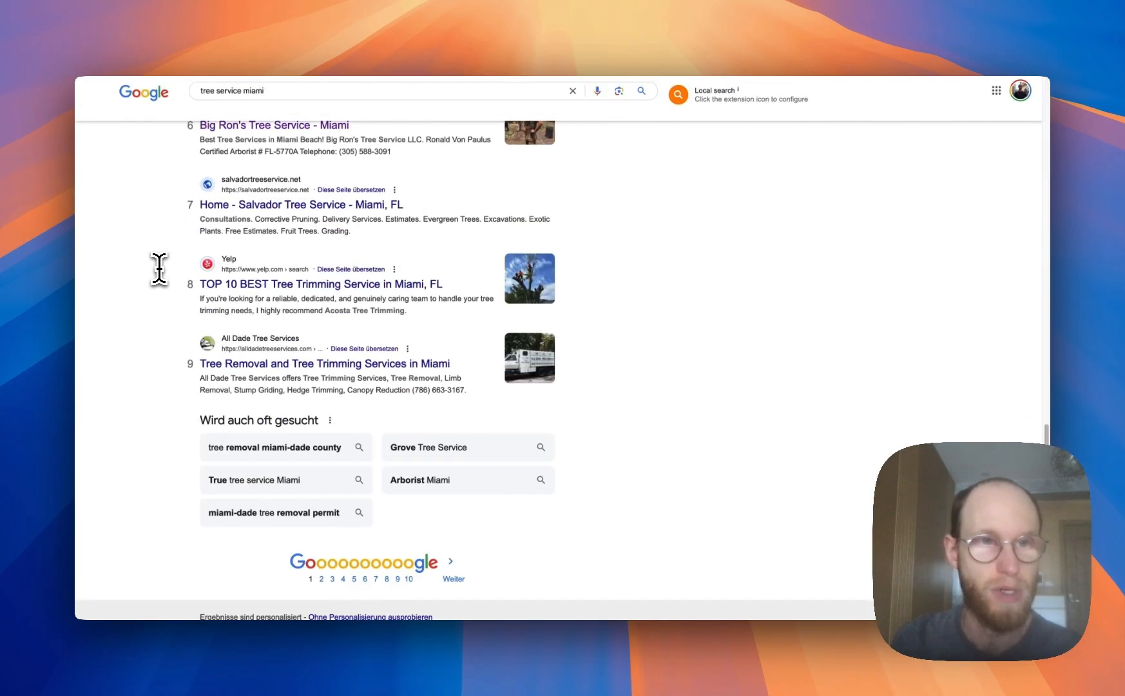
scroll(160, 268, "up", 5)
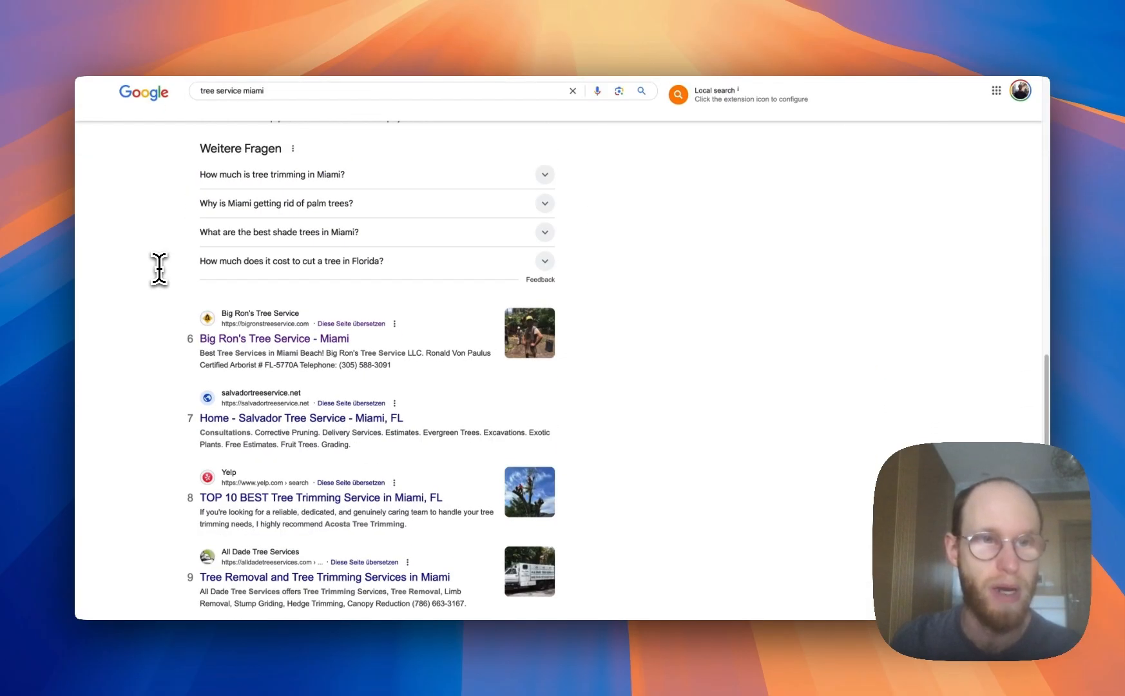
scroll(159, 267, "up", 5)
scroll(160, 267, "down", 8)
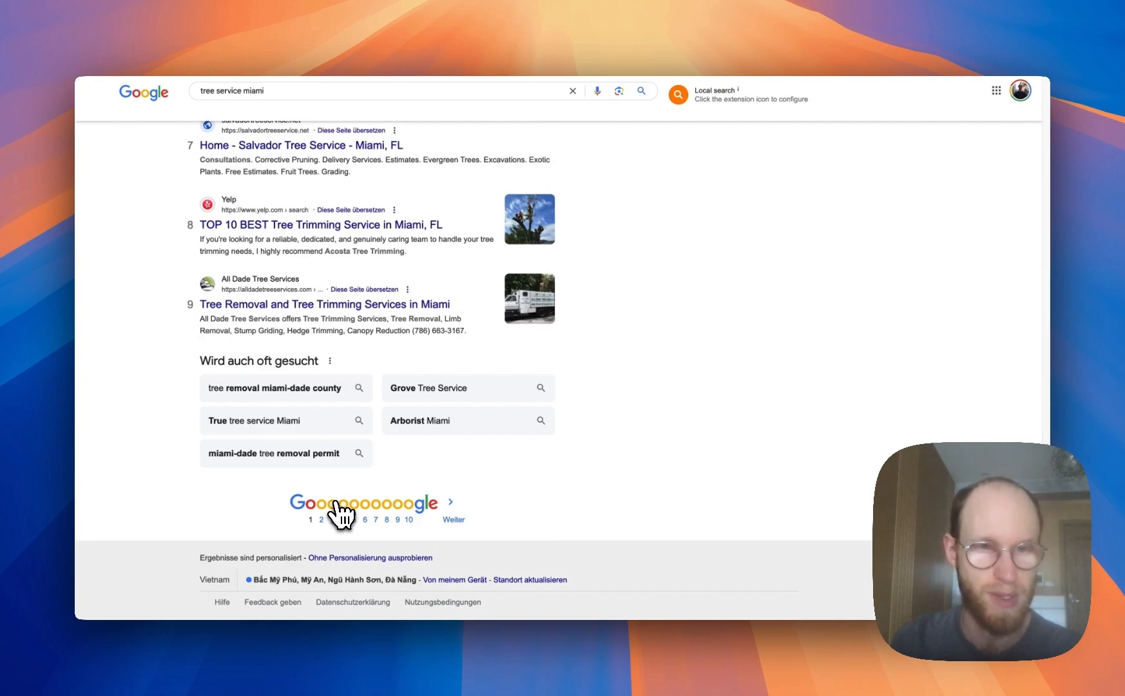
left_click(336, 506)
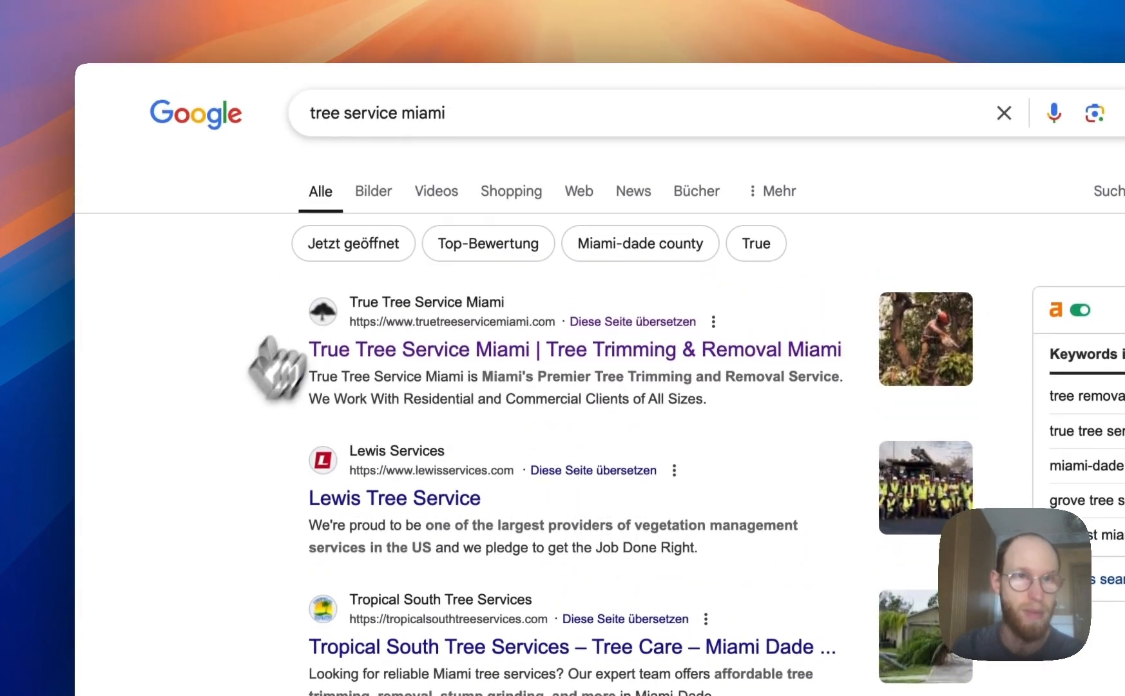
- Replace the search query with "how to trim trees in florida" and run the search
left_click_drag(455, 112, 226, 102)
type("ho")
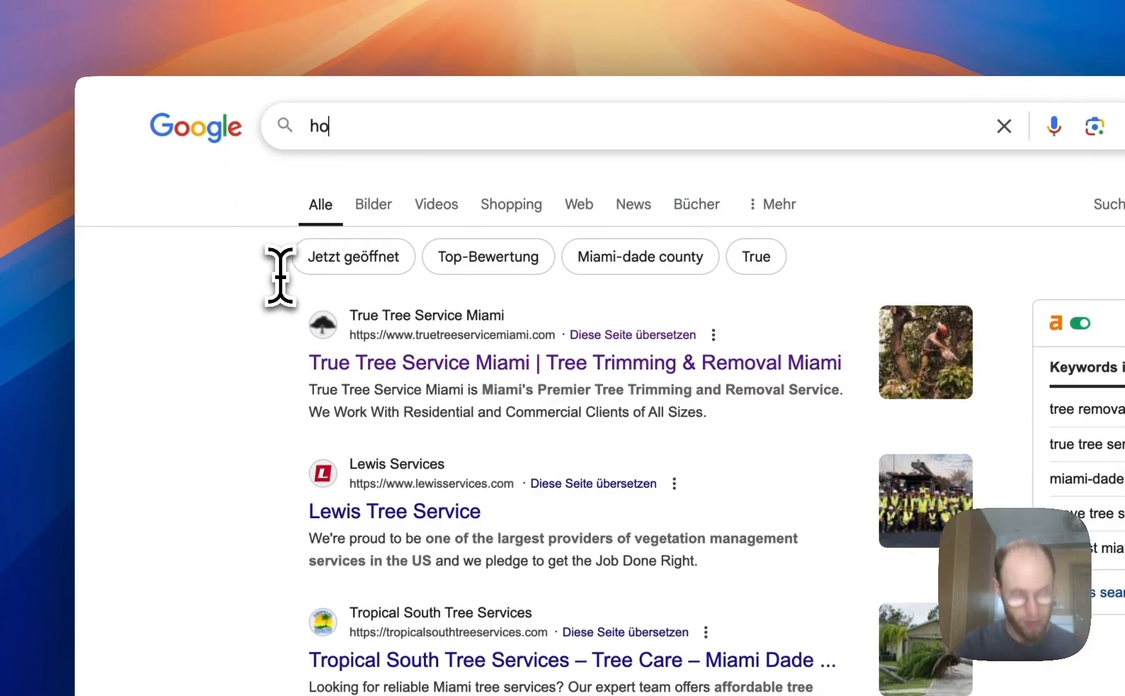
type("w to trim trees in florida")
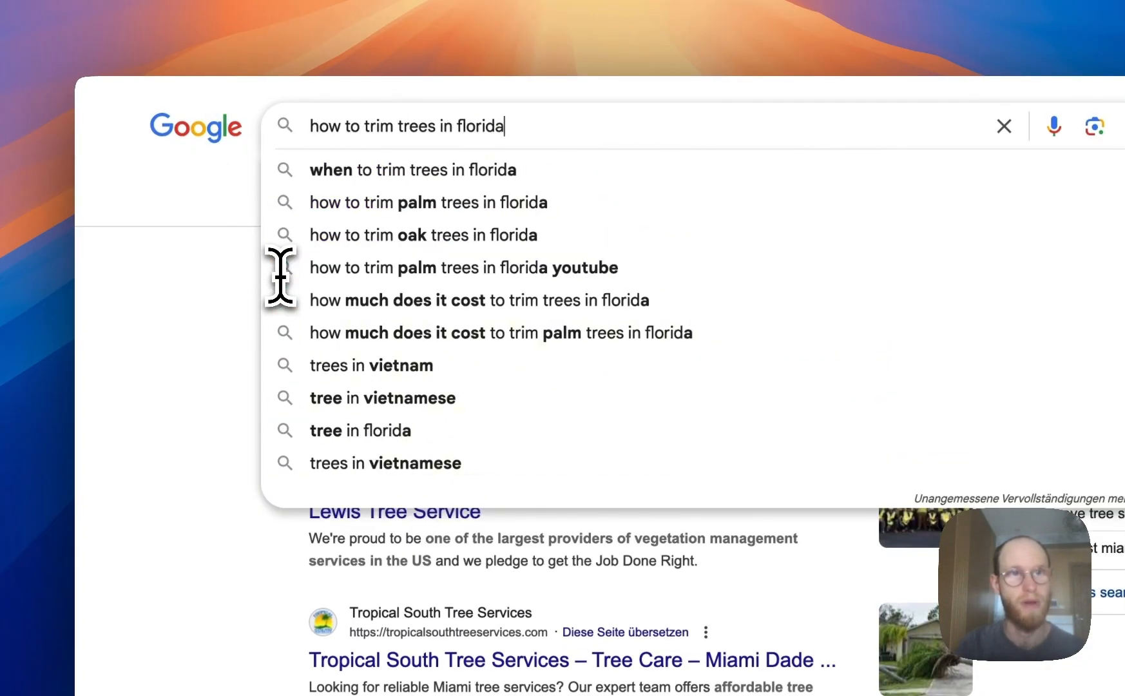
key("Return")
- Examine the sponsored listings, videos and organic results for "how to trim trees in florida" to see which kinds of sites rank
scroll(222, 372, "down", 5)
scroll(222, 359, "up", 4)
scroll(323, 407, "down", 1)
scroll(219, 455, "down", 5)
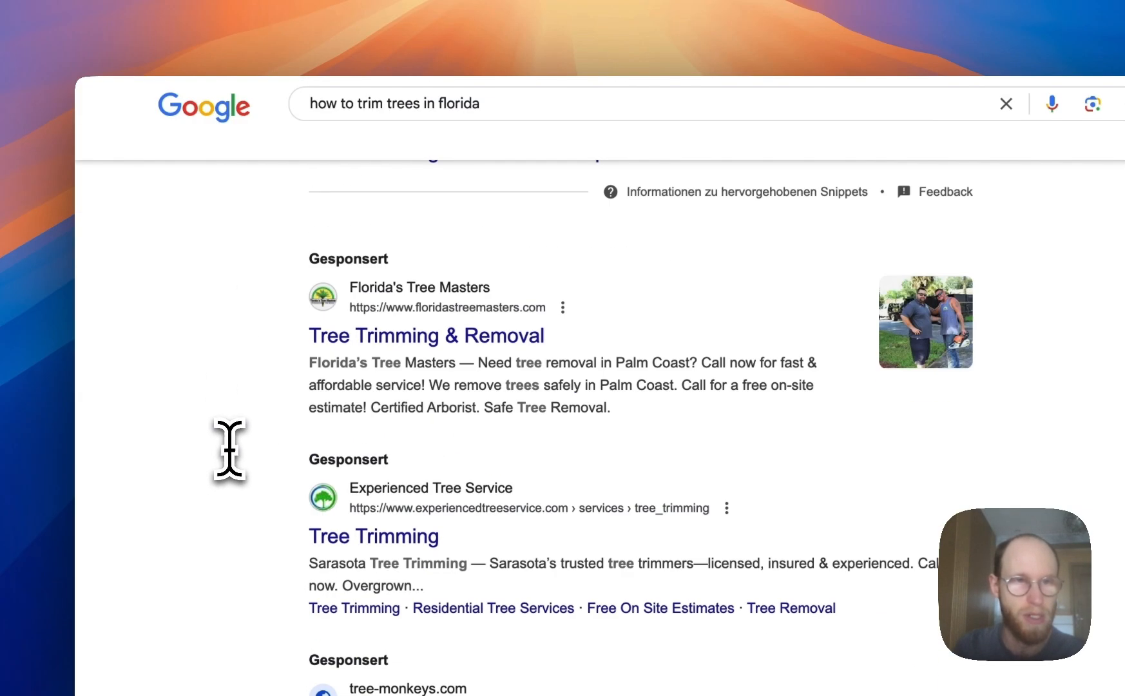
scroll(227, 451, "down", 4)
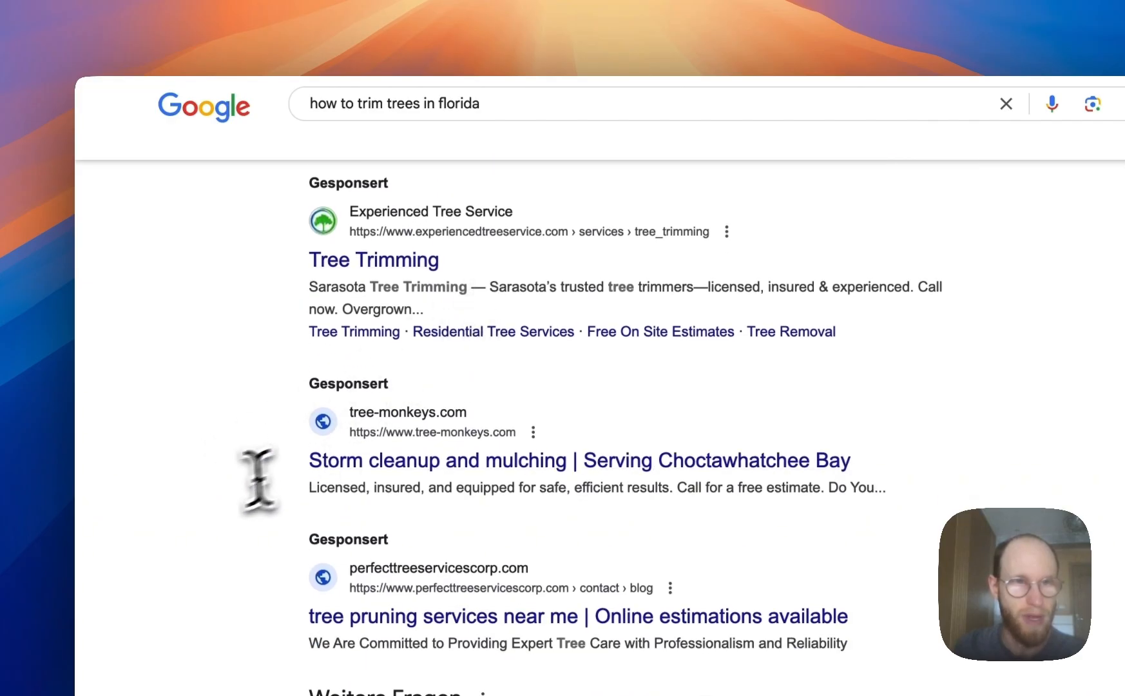
scroll(221, 489, "down", 8)
scroll(224, 468, "down", 6)
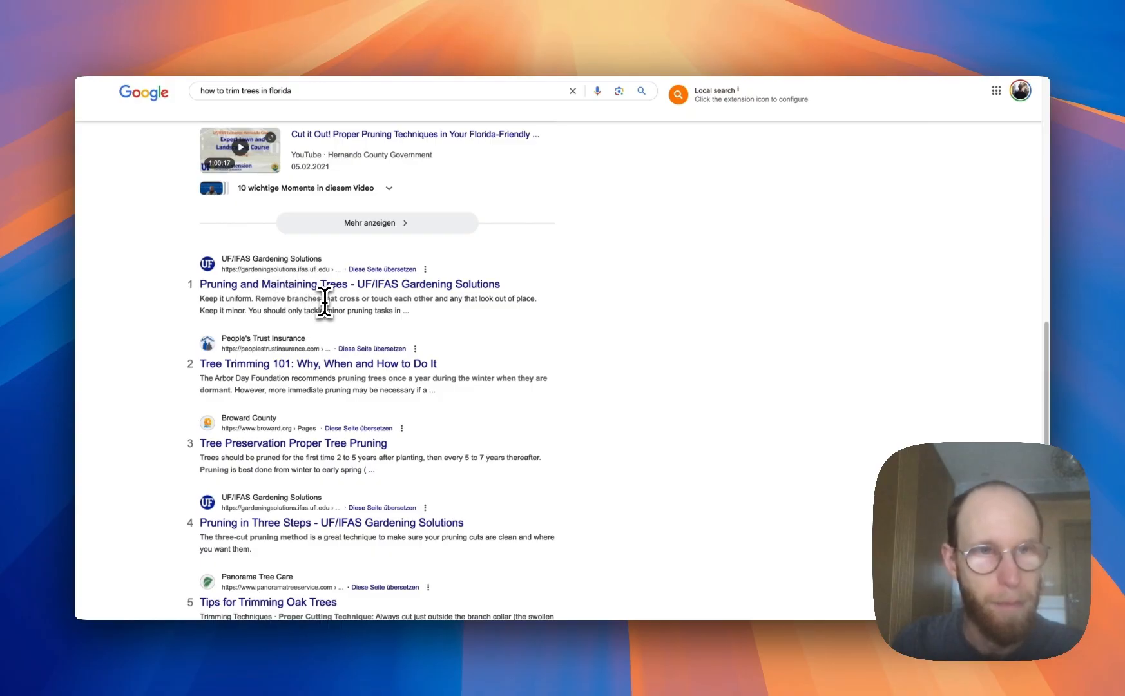
scroll(324, 301, "down", 2)
scroll(326, 319, "down", 1)
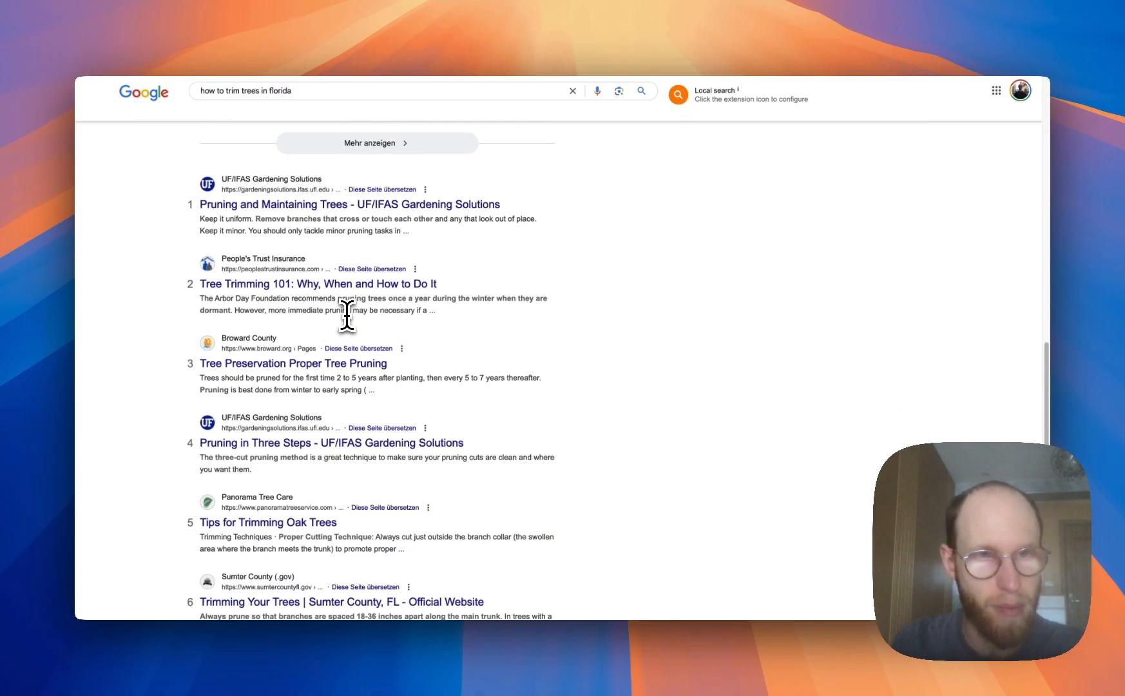
scroll(348, 315, "down", 4)
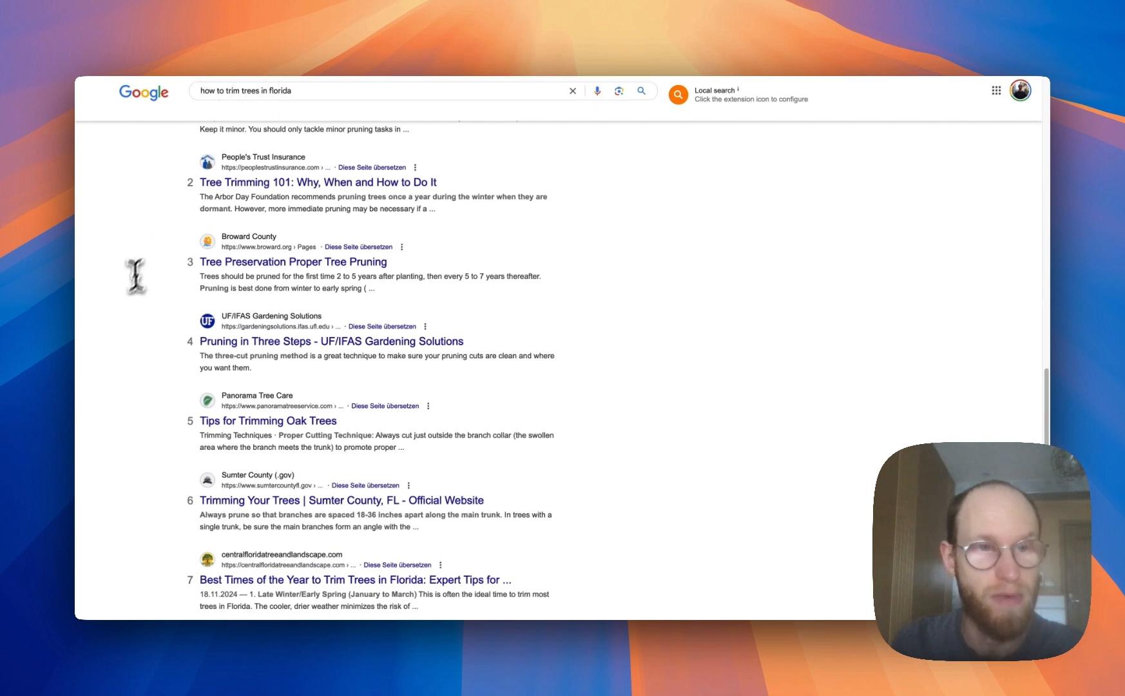
scroll(142, 267, "down", 4)
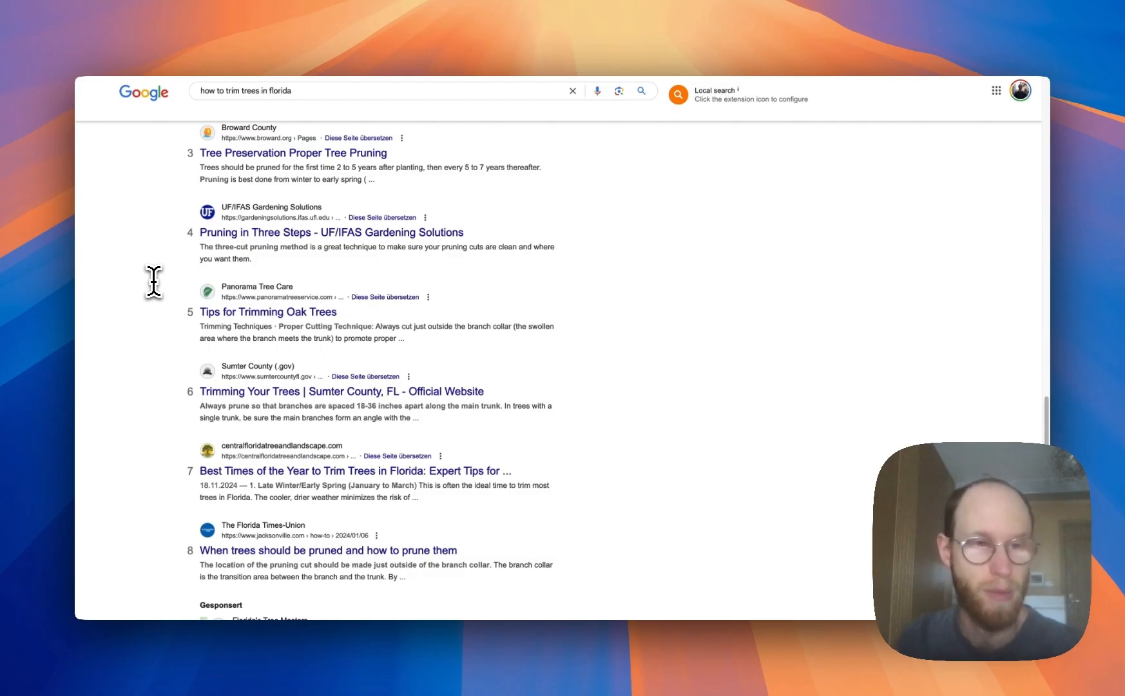
scroll(154, 282, "up", 10)
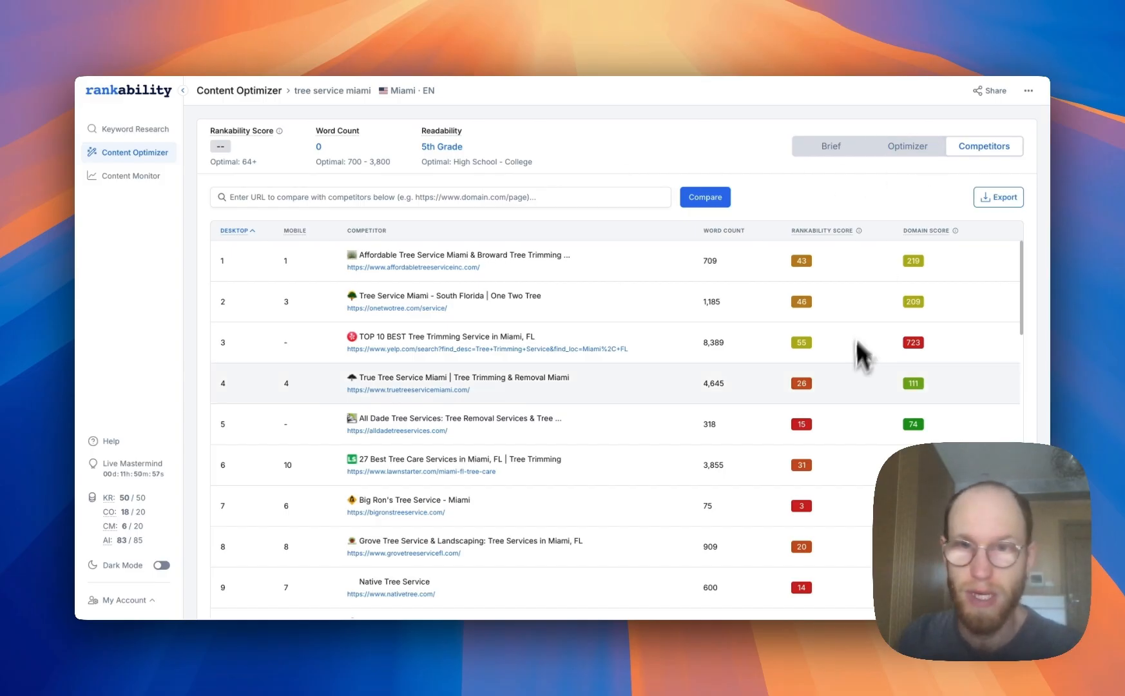
- Compare the word count, Rankability score and domain score of Big Ron's Tree Service with those of the neighbouring competitors
scroll(834, 430, "down", 5)
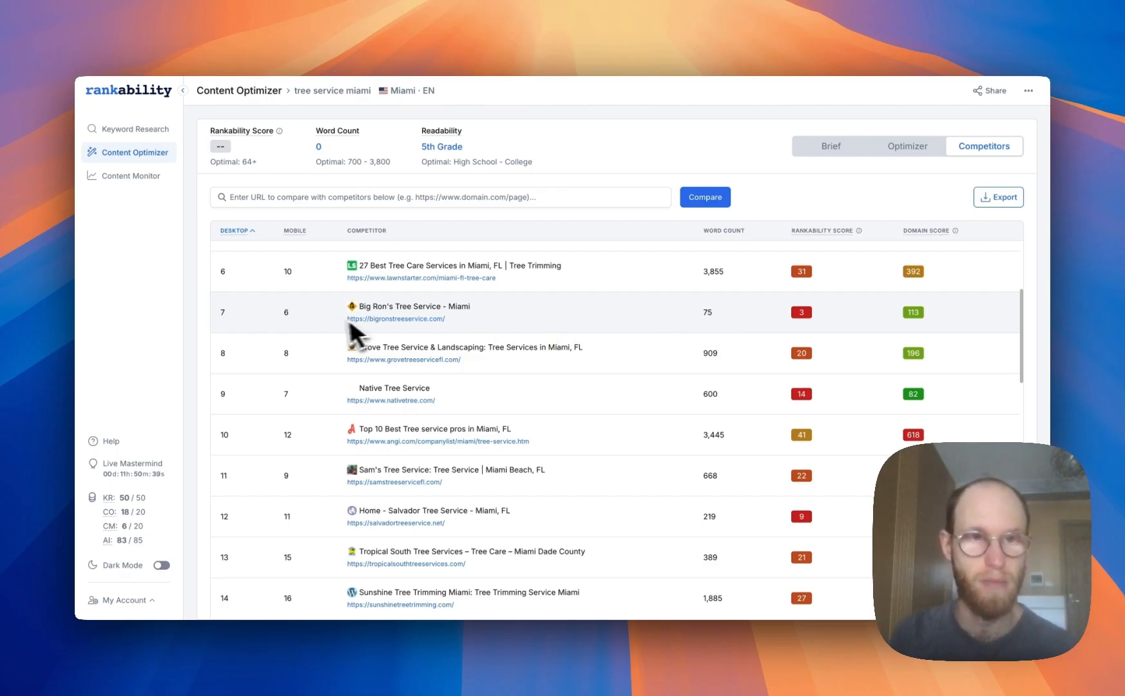
scroll(330, 319, "up", 2)
scroll(318, 362, "up", 2)
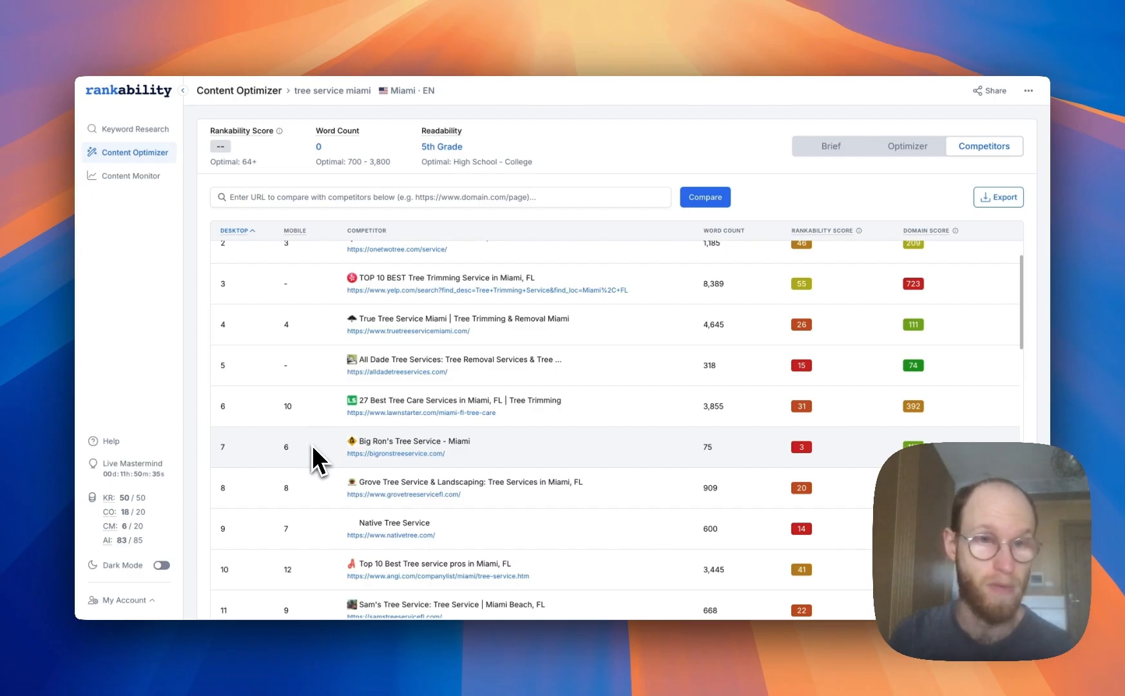
scroll(313, 451, "down", 3)
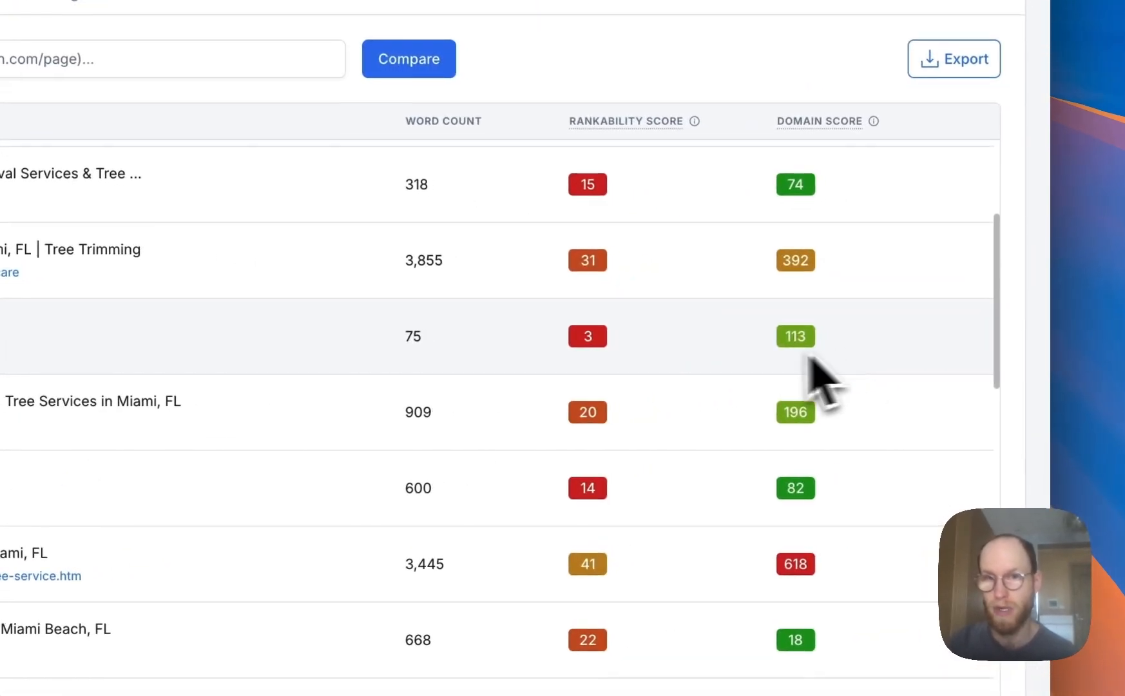
scroll(706, 385, "up", 5)
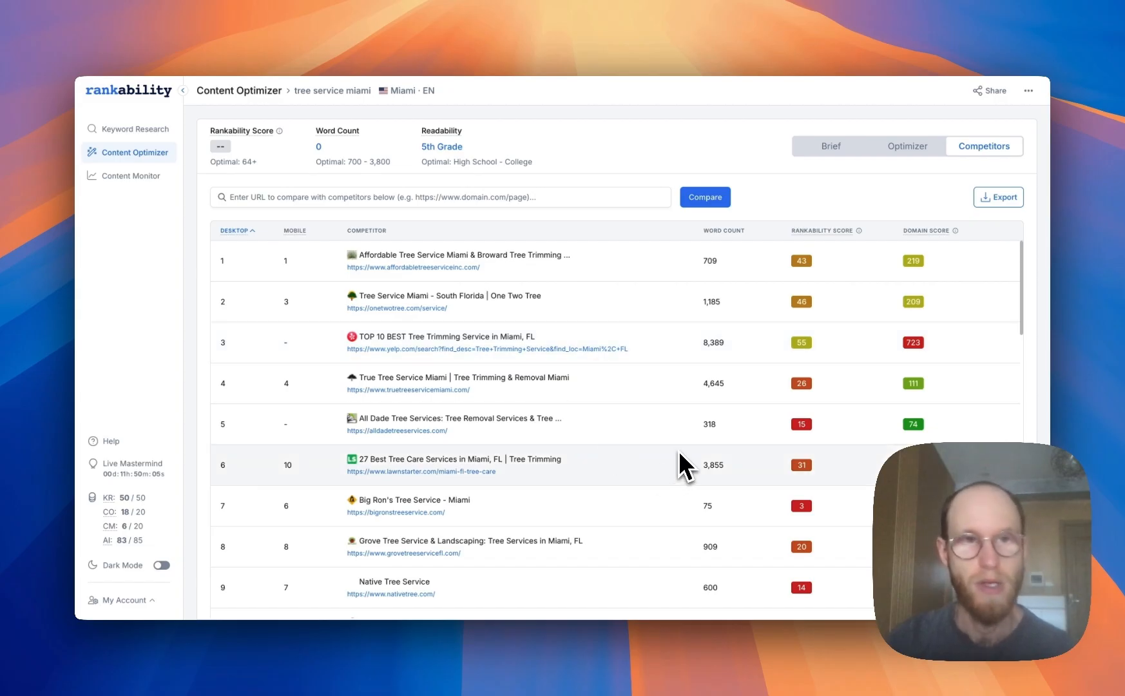
scroll(680, 462, "down", 3)
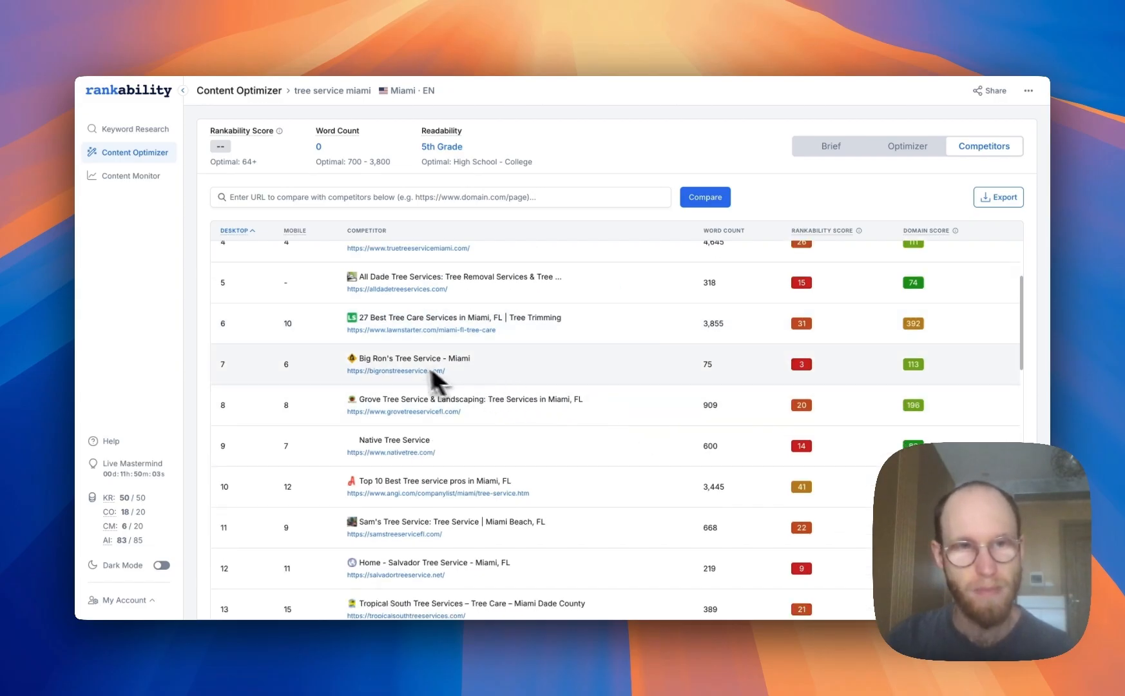
scroll(554, 394, "up", 3)
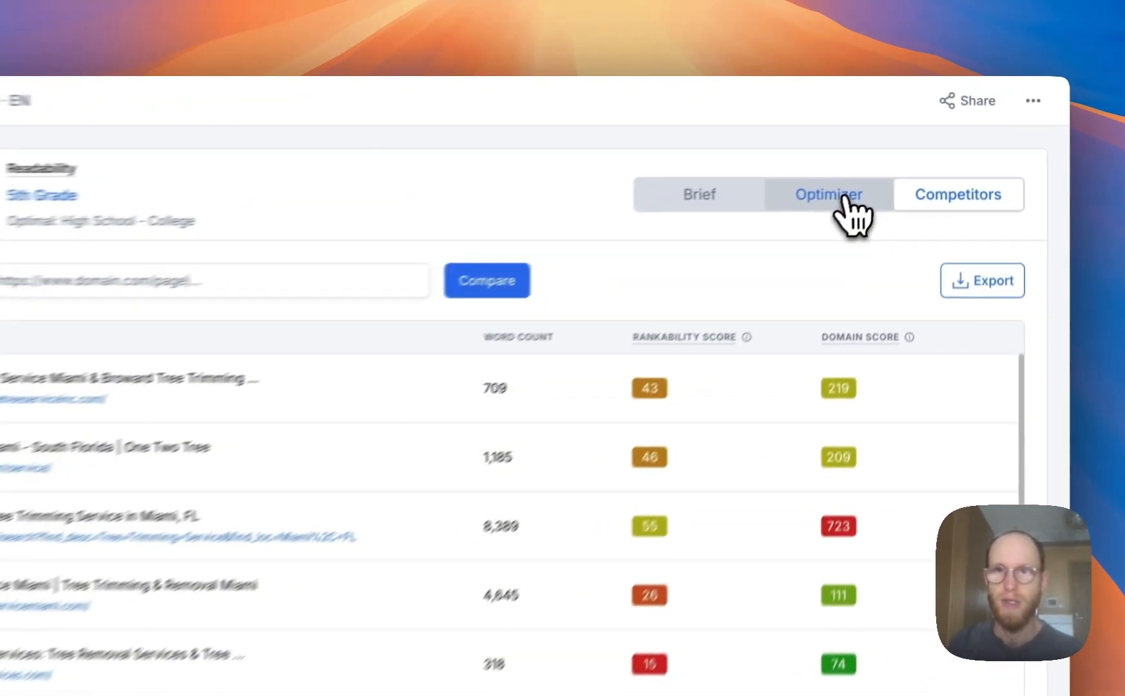
- View the Optimizer's keyword suggestions, return to the competitor comparison and review its last entries
left_click(915, 148)
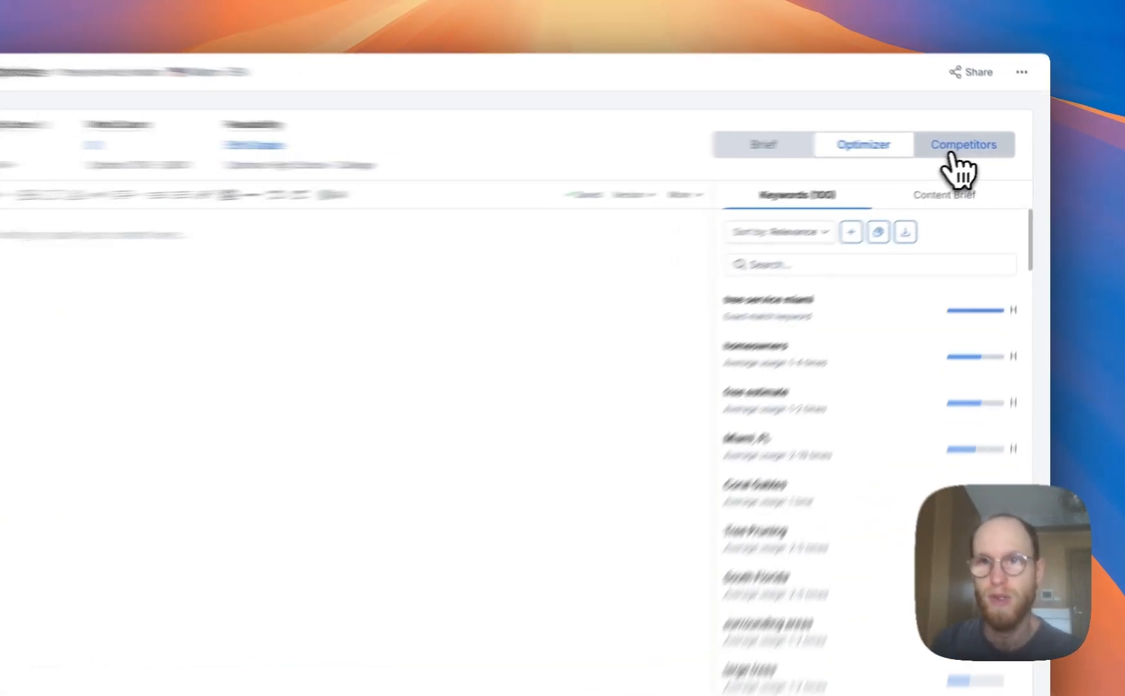
left_click(973, 150)
scroll(312, 471, "down", 18)
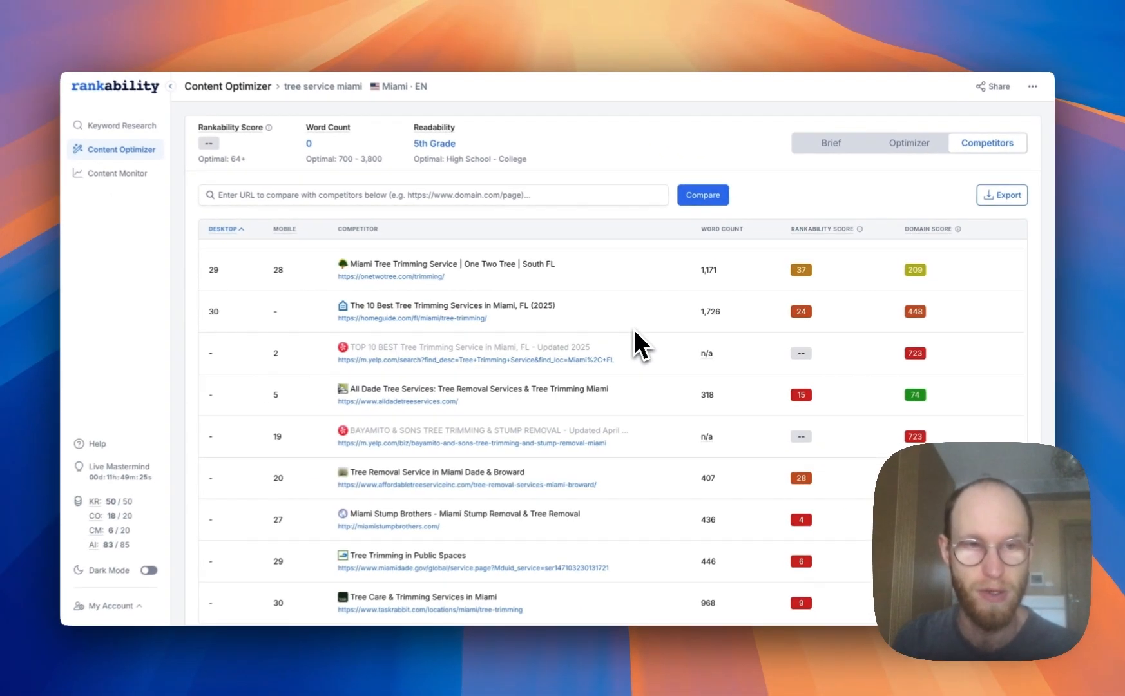
- Compare word counts and Rankability scores across the whole competitor list, from the first-ranked page to the lowest entries
scroll(637, 328, "up", 18)
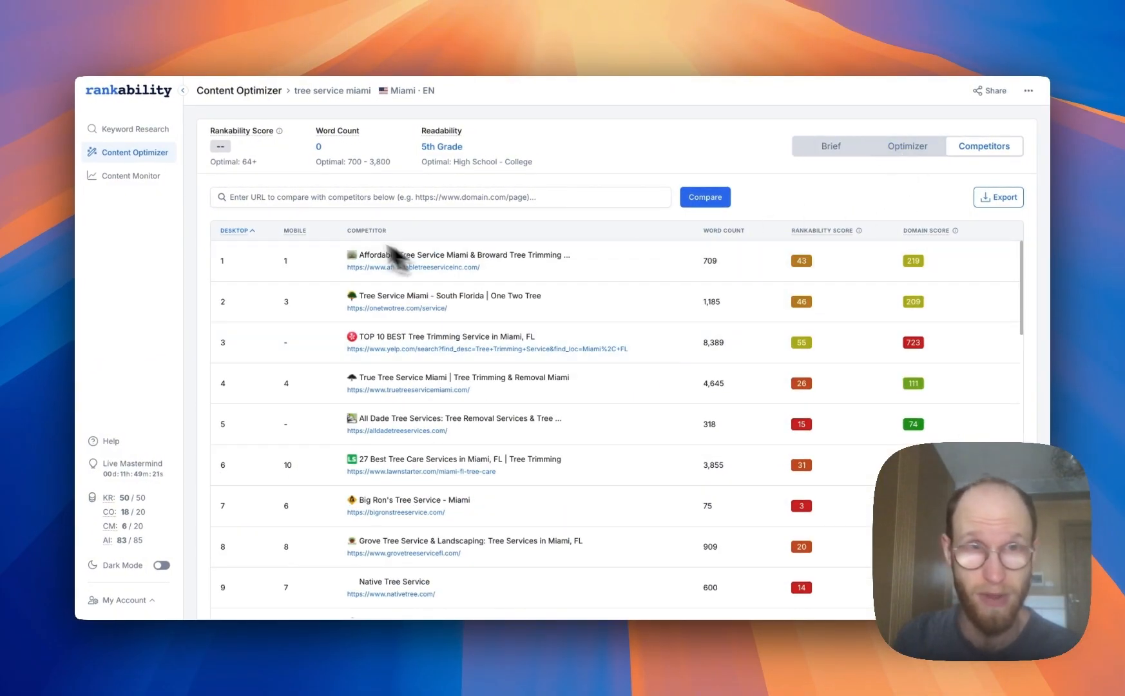
scroll(651, 300, "down", 18)
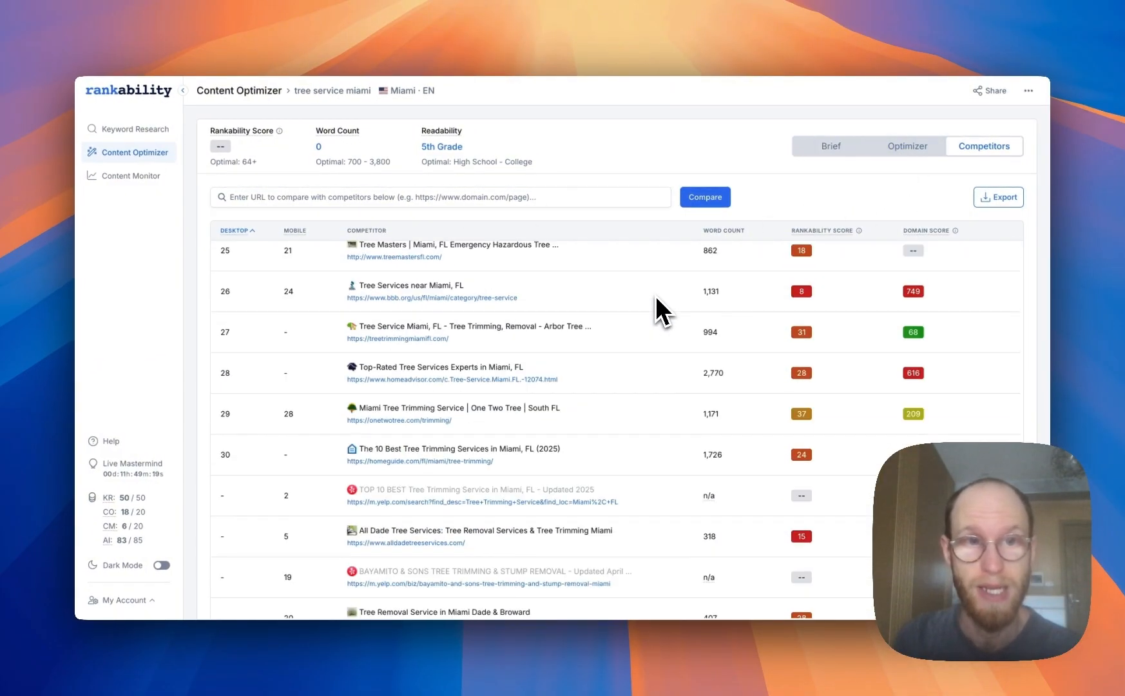
scroll(654, 361, "up", 15)
scroll(640, 422, "up", 3)
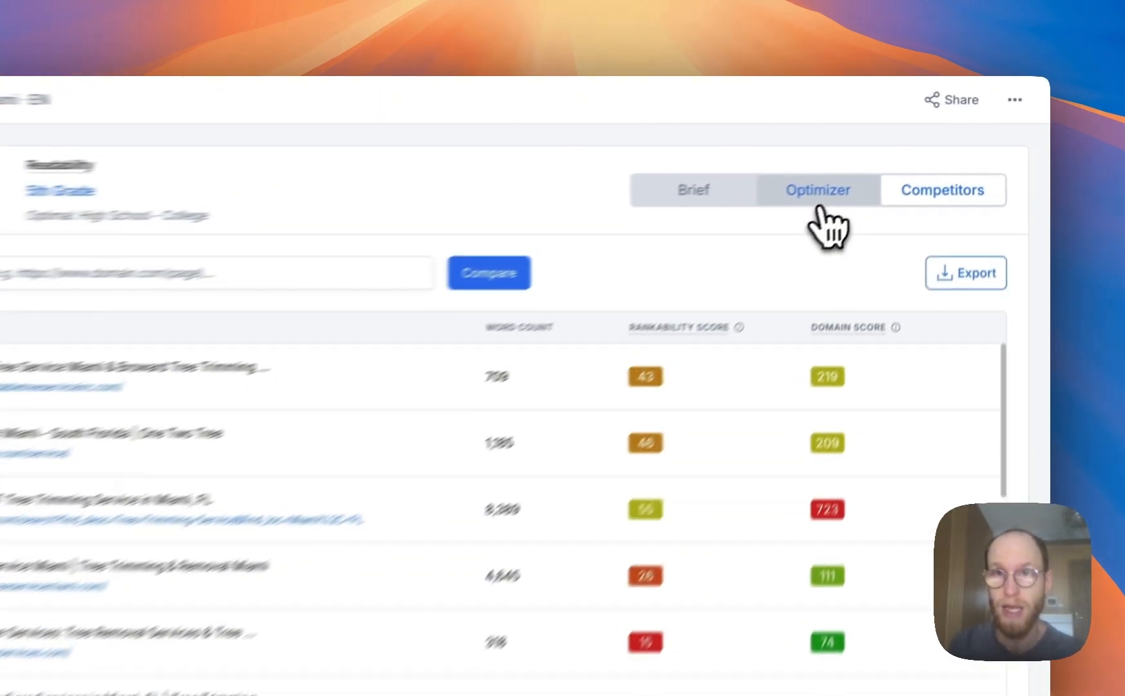
- Start the page content in the Optimizer's editor with the line "Your Reliable Tree Service Company in Miami, FL"
left_click(905, 146)
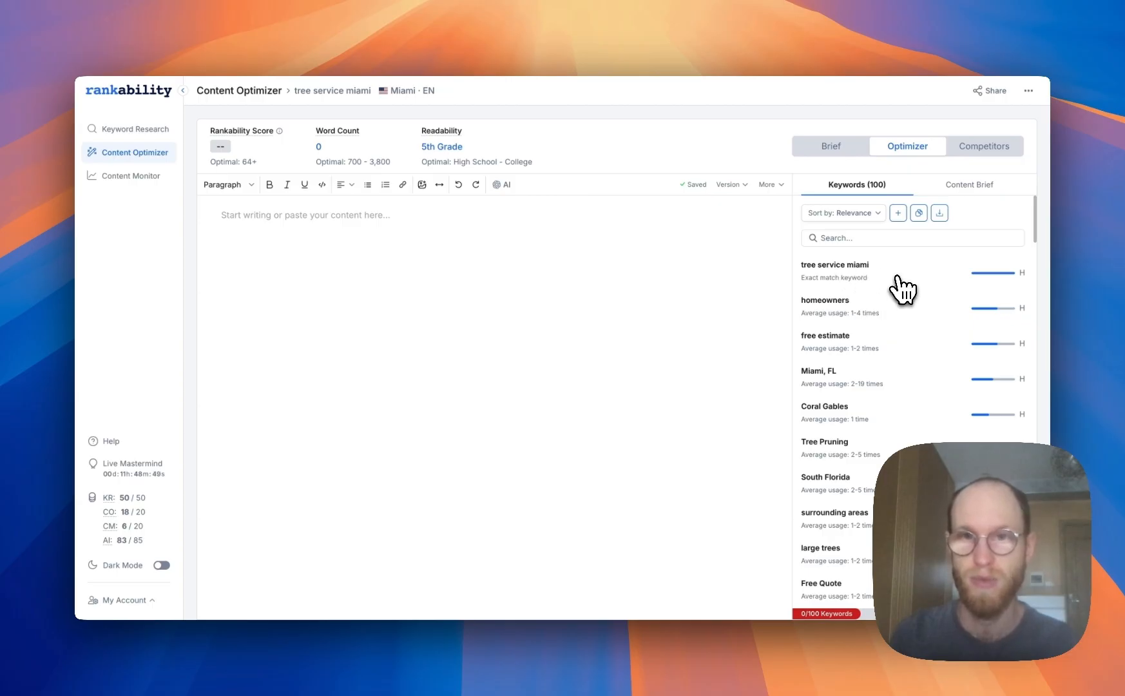
left_click(535, 229)
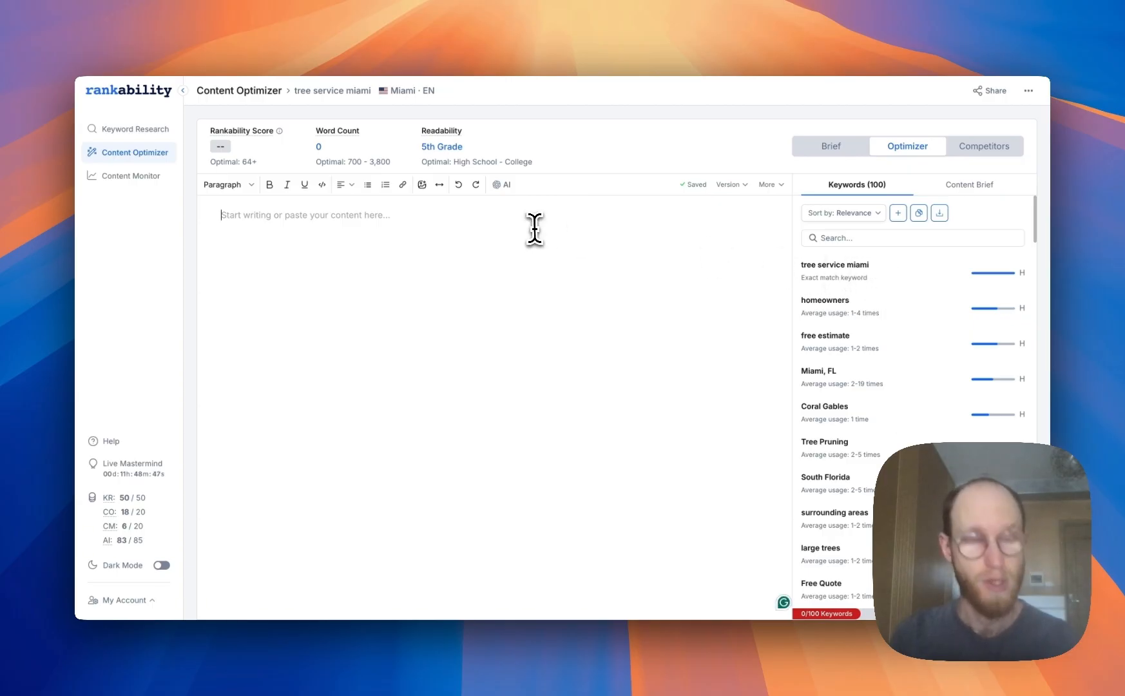
type("Your Reliable Tree Service")
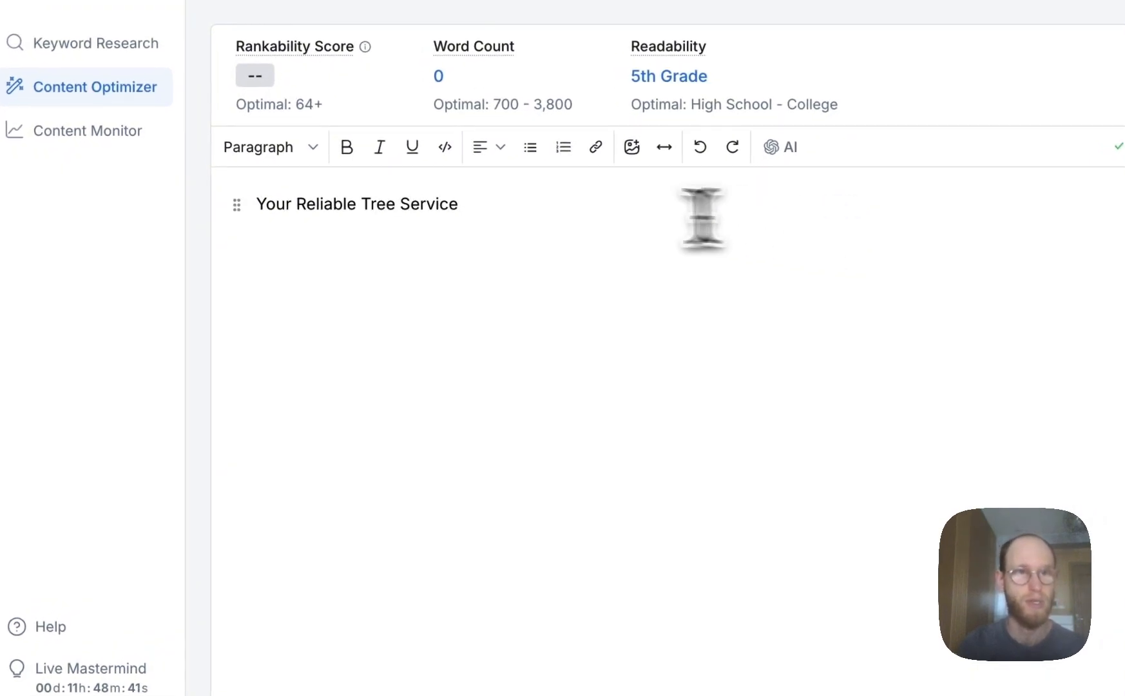
left_click_drag(294, 208, 217, 205)
left_click(218, 206)
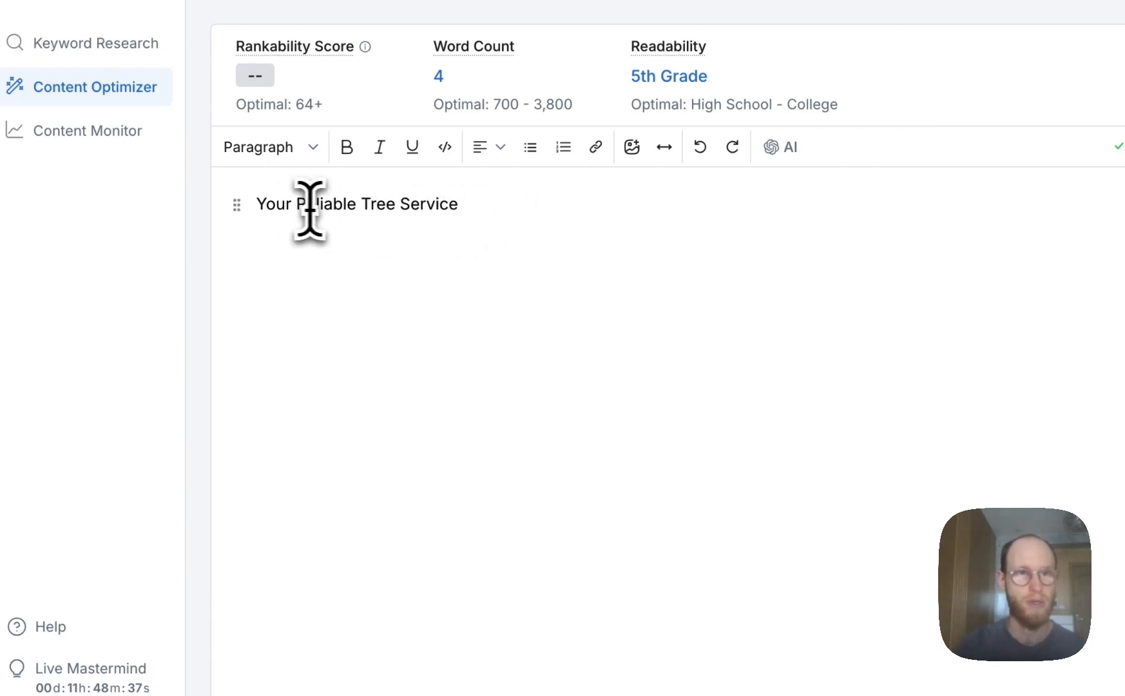
left_click(474, 205)
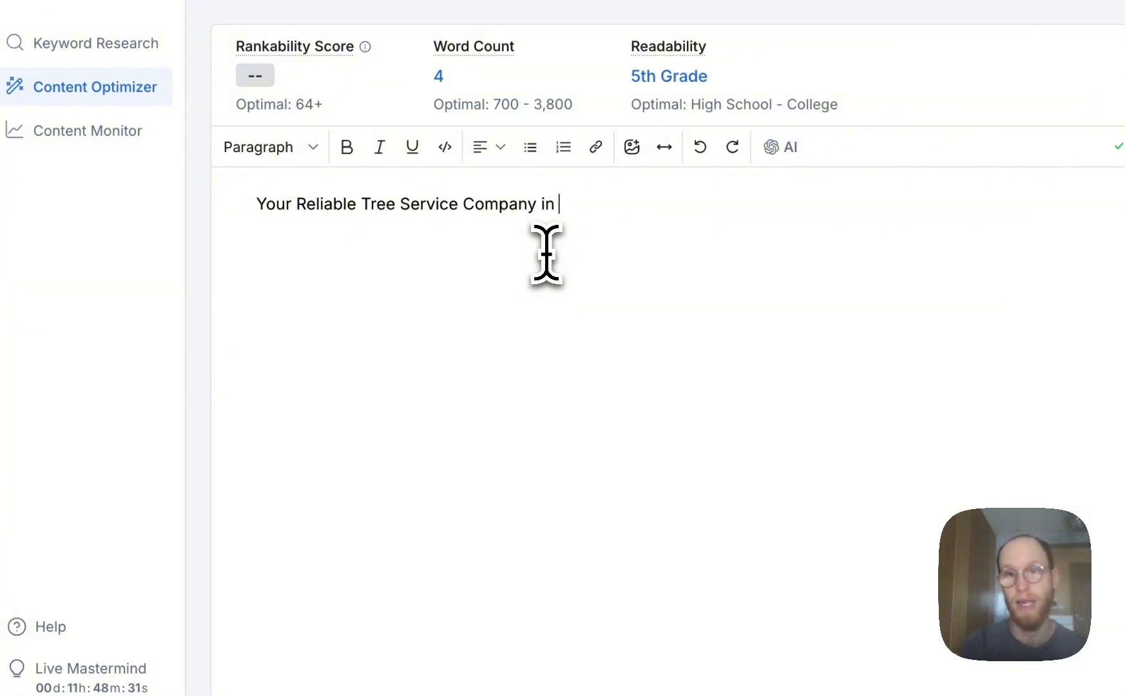
type("Company in Miami, FL")
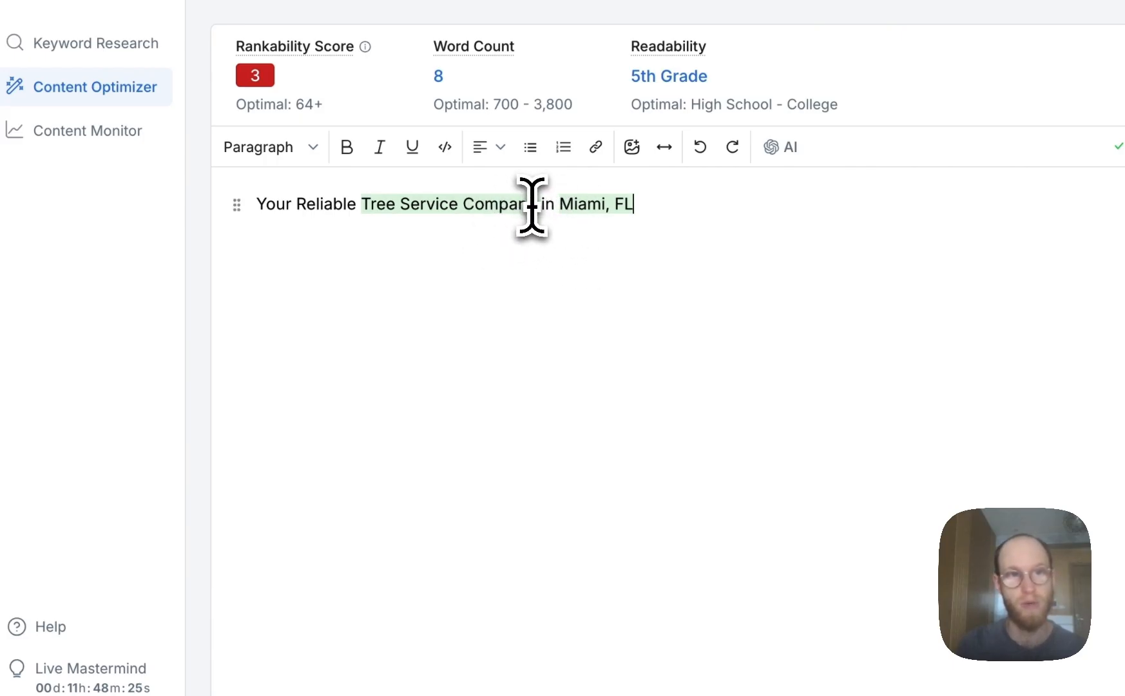
- Remove "Company" from the opening line, format the line as Heading 1 and add a new line below it
left_click_drag(536, 205, 468, 205)
key("BackSpace")
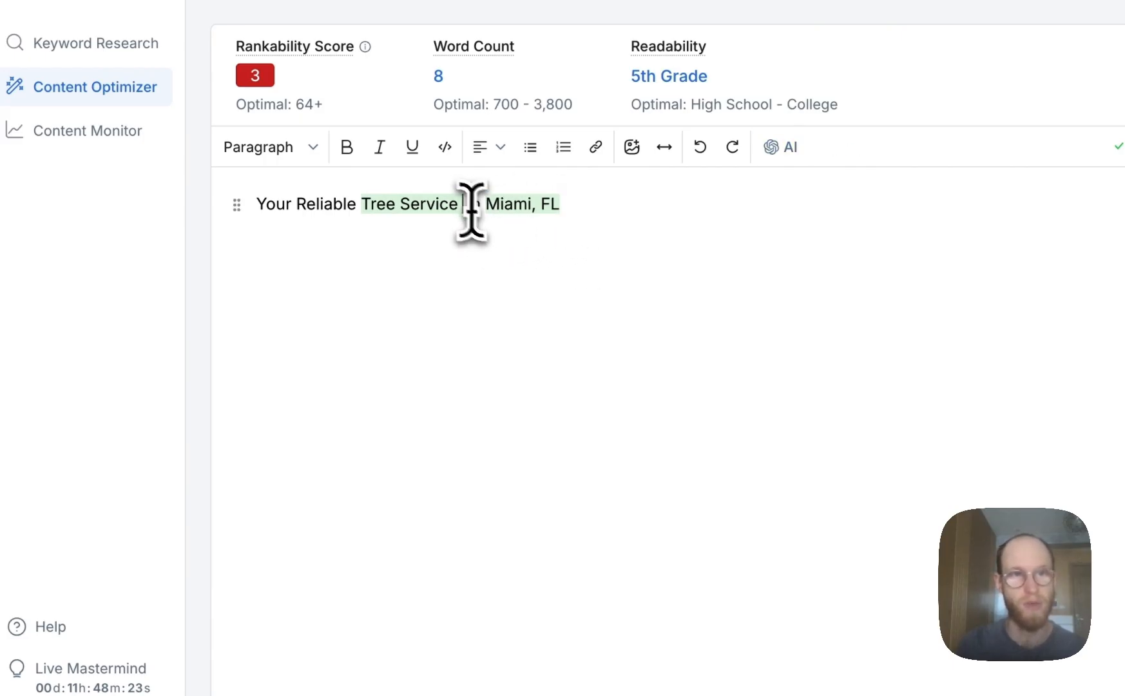
left_click_drag(560, 209, 240, 203)
left_click(267, 147)
left_click(298, 223)
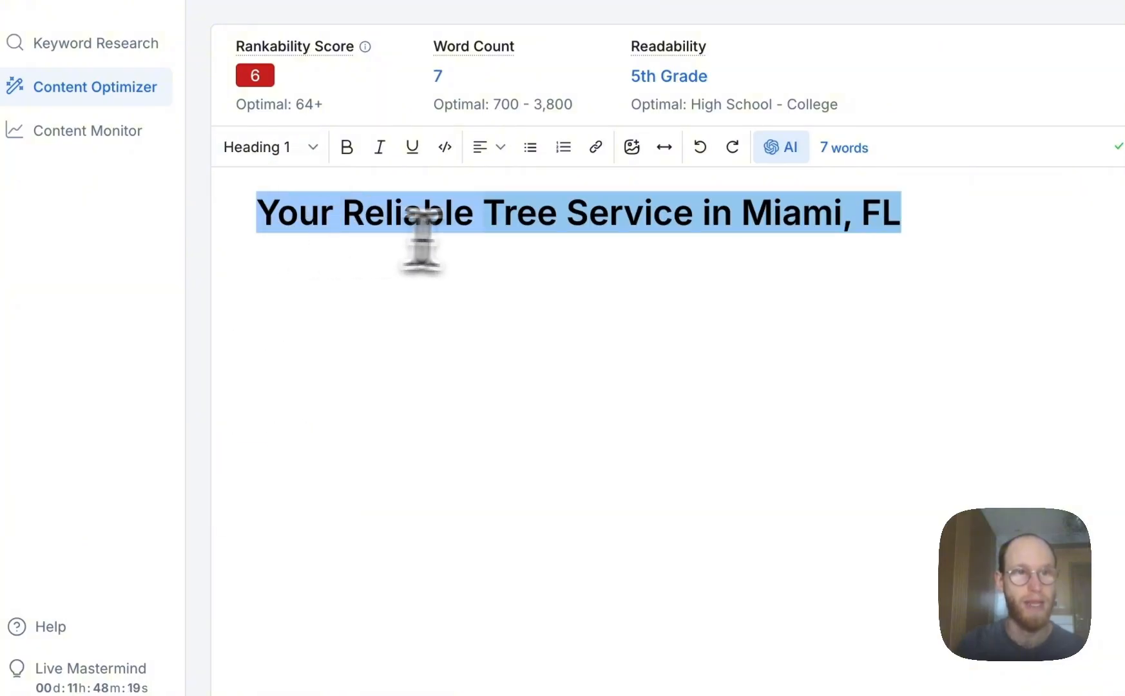
left_click(892, 216)
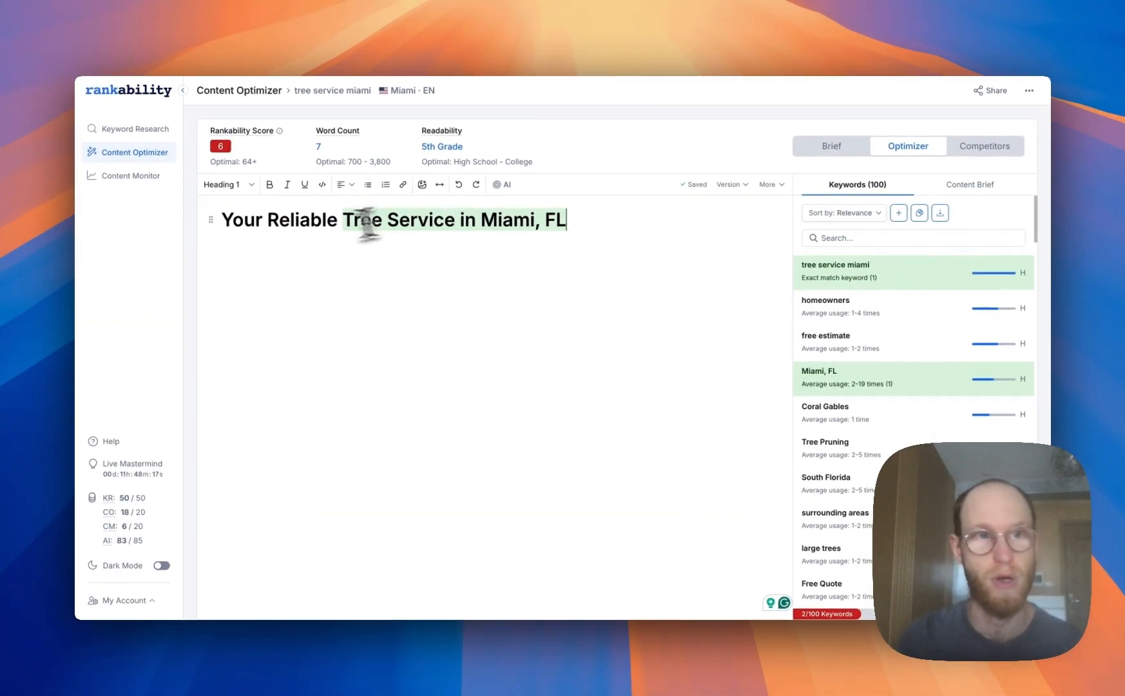
key("Return")
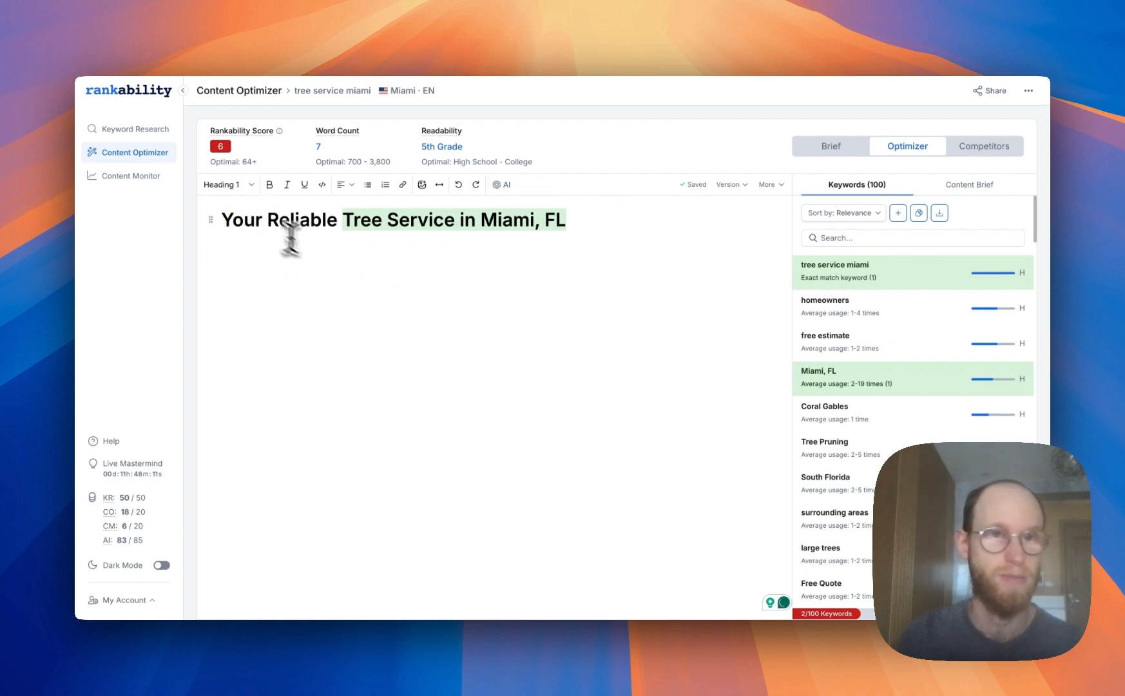
- Delete the word "Your" from the start of the main heading
double_click(244, 220)
mouse_move(244, 228)
left_mouse_down()
mouse_move(199, 232)
mouse_move(236, 220)
left_mouse_up()
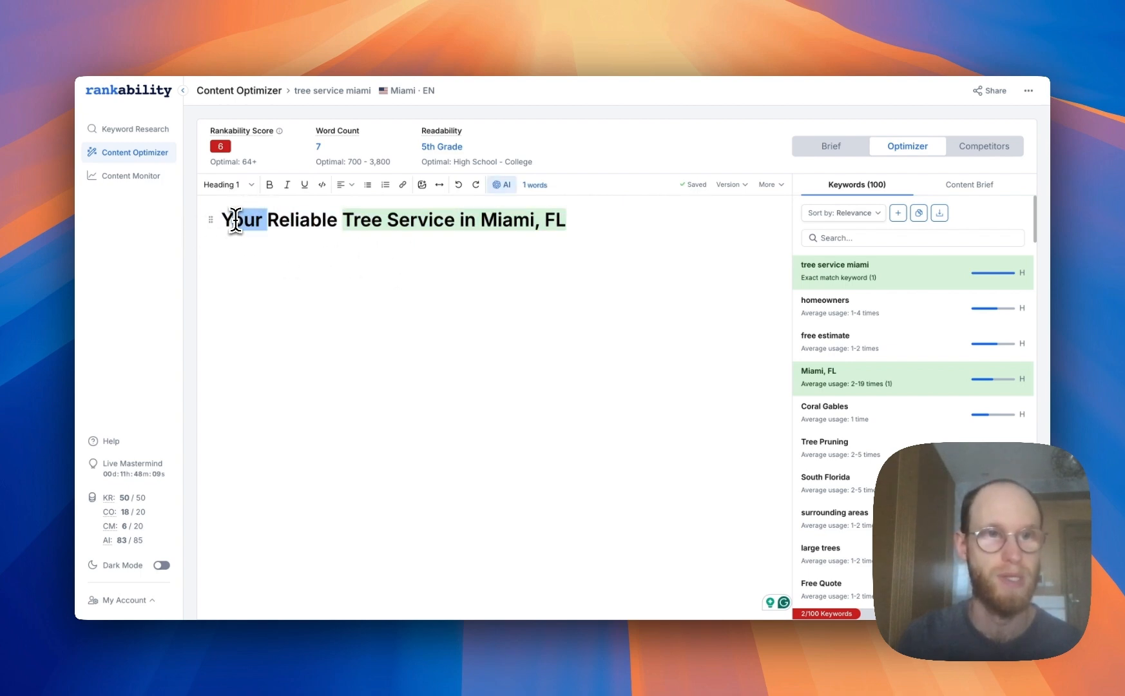
key("BackSpace")
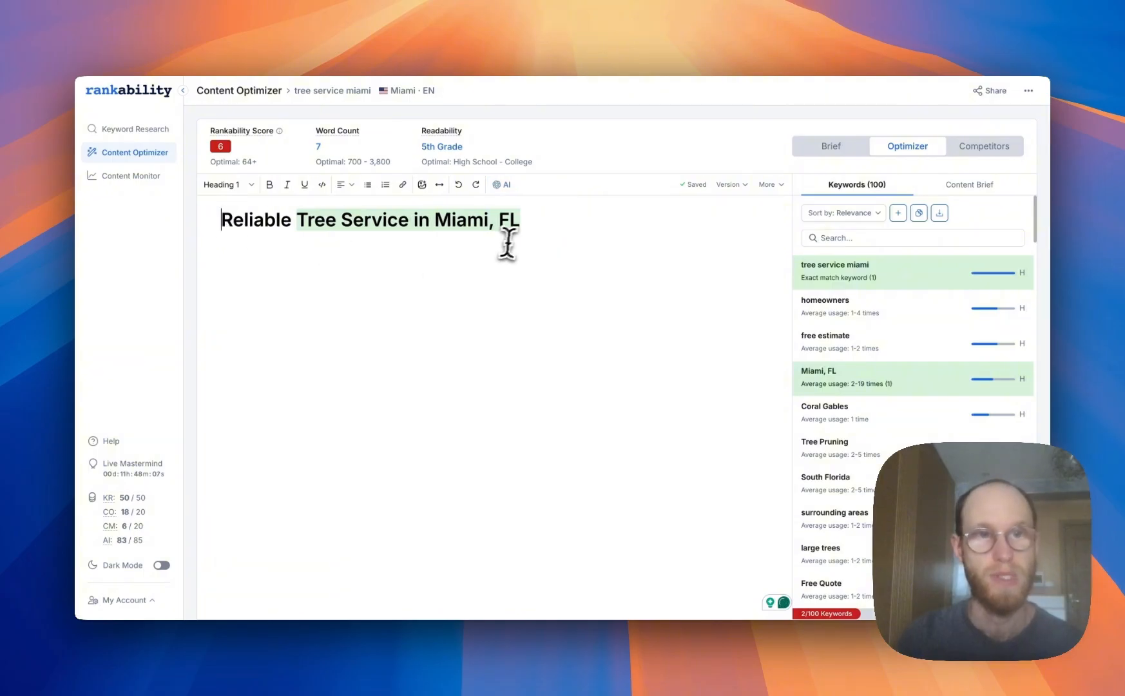
- Try the main heading without the word "in" before "Miami, FL" and restore the word
double_click(415, 223)
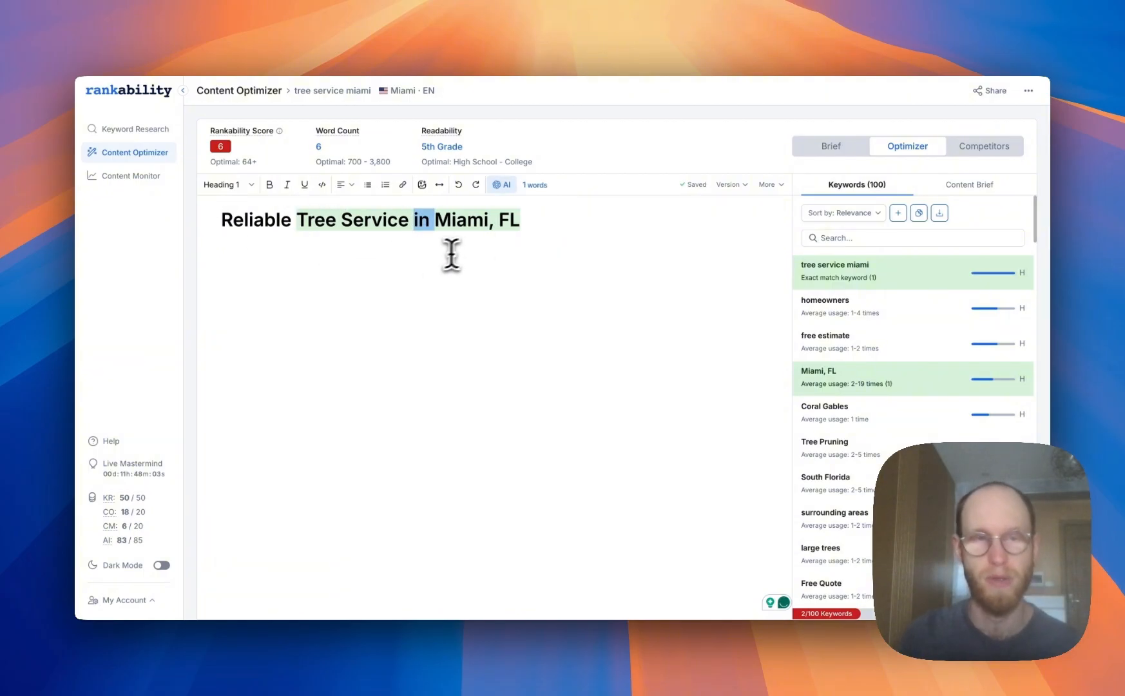
left_click(541, 220)
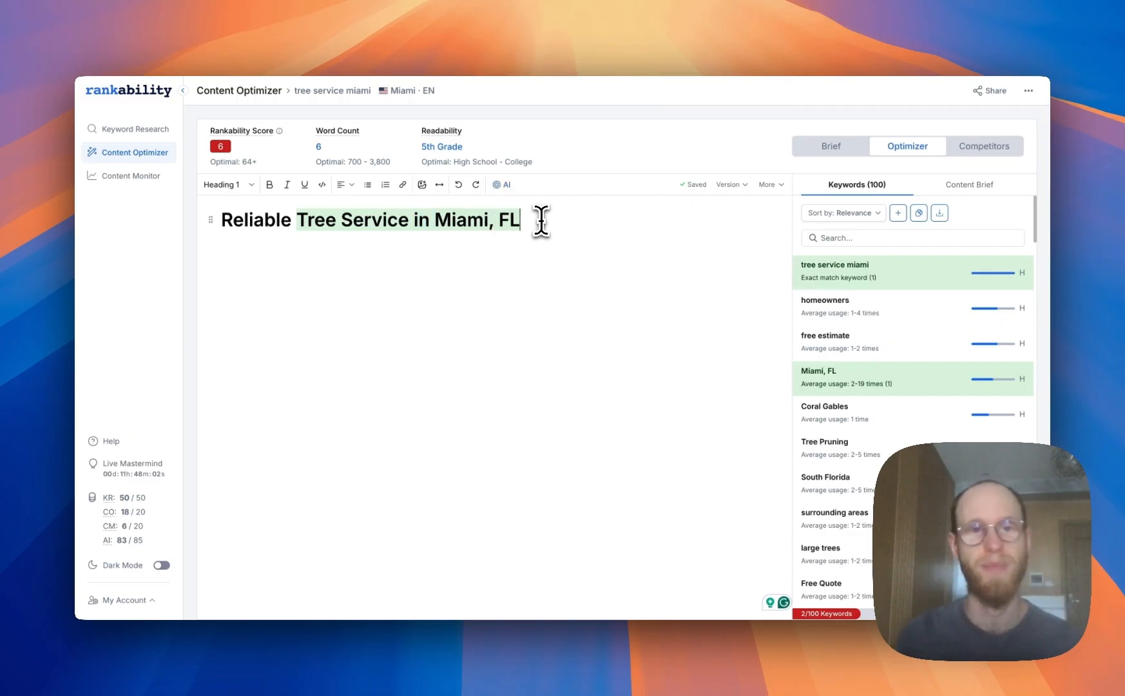
left_click(437, 222)
key("BackSpace")
key("BackSpace")
key("BackSpace")
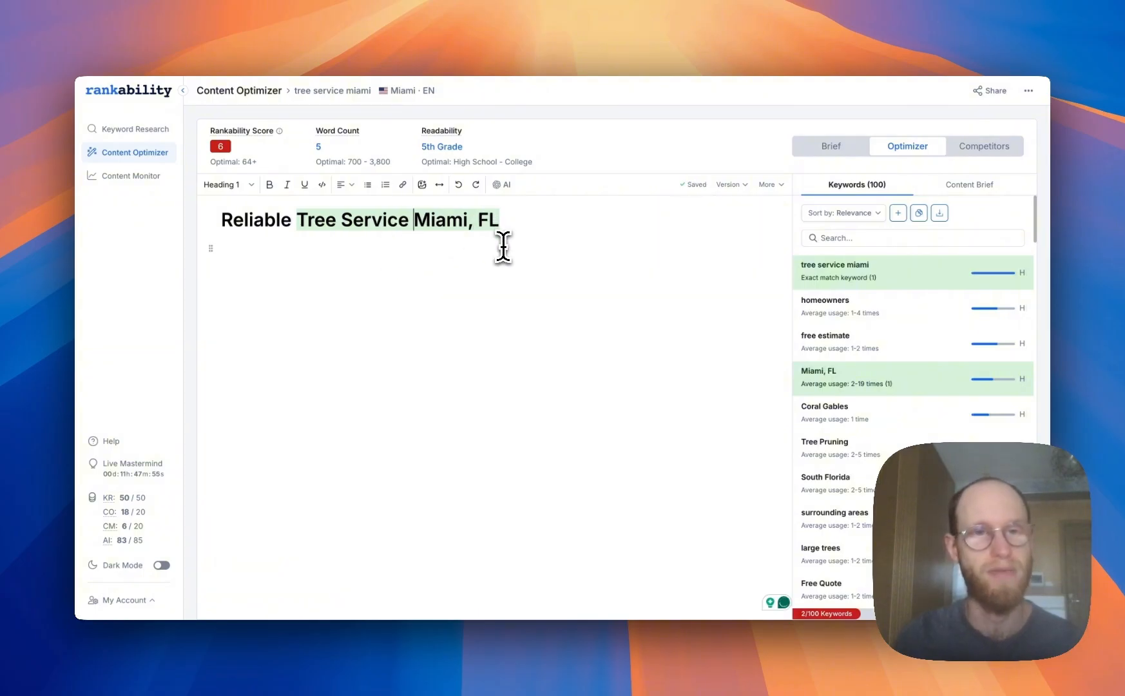
type("in")
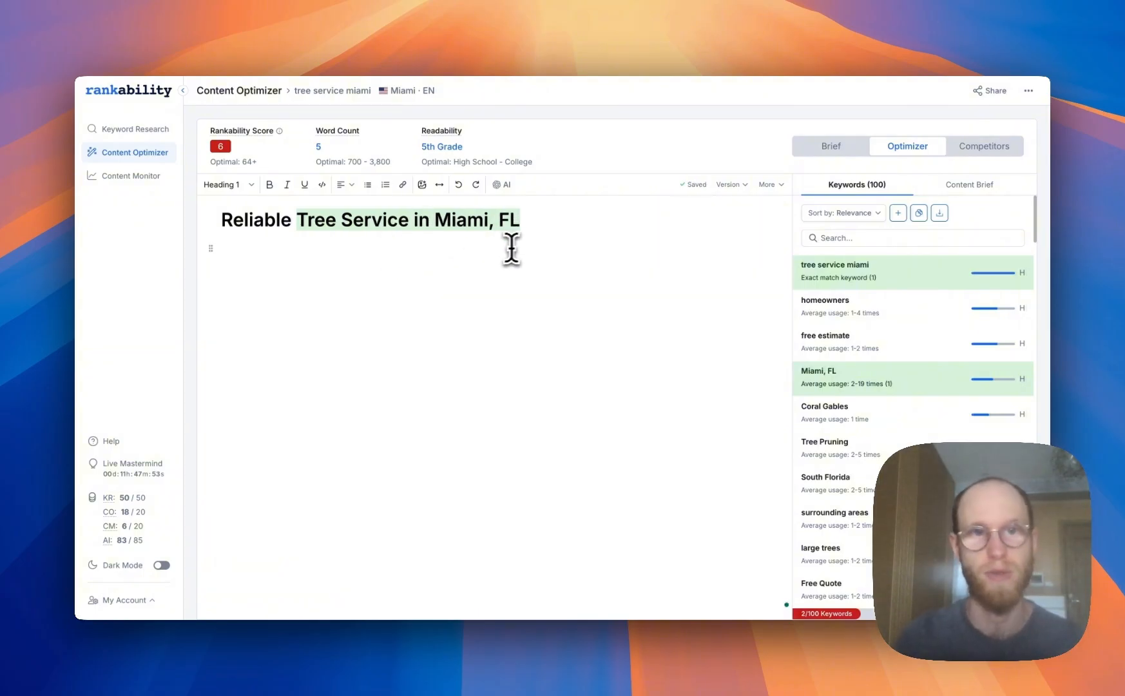
- Add a Heading 2 line below the main heading reading "Your Professional Tree Care Company"
left_click(532, 231)
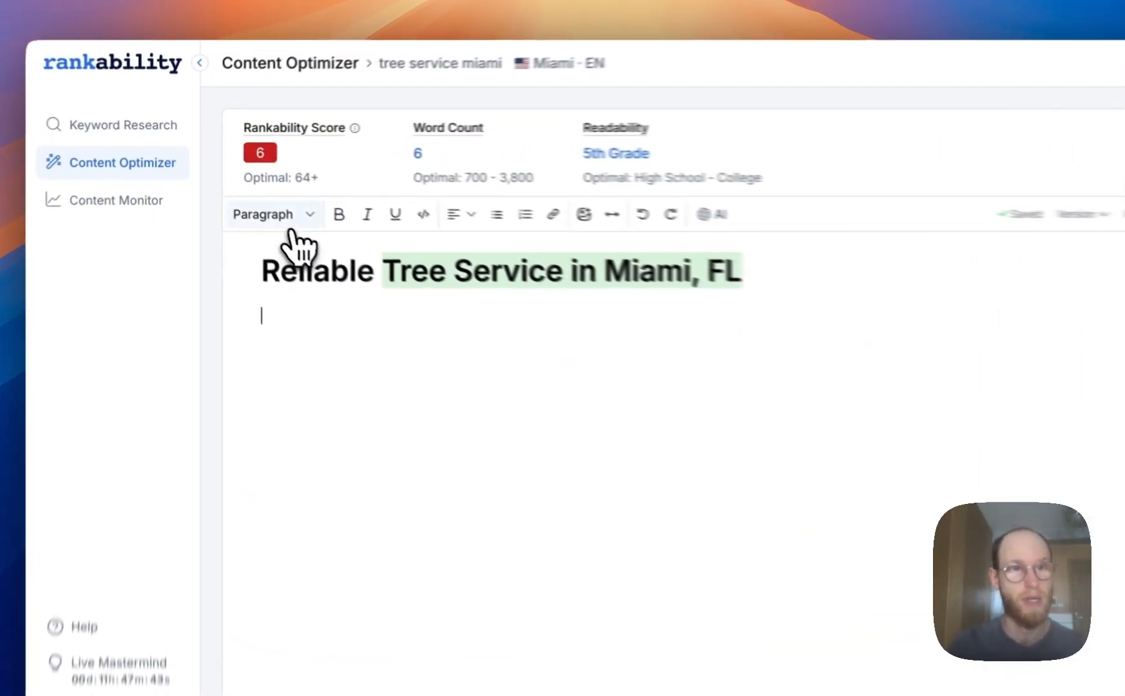
left_click(239, 187)
left_click(303, 338)
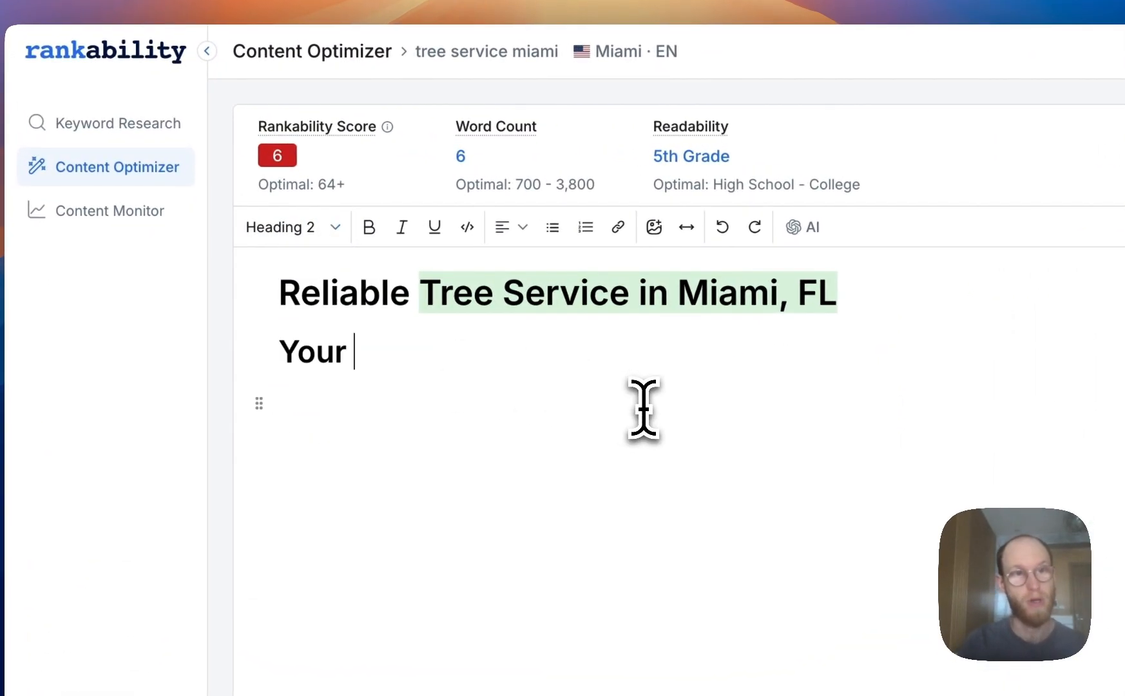
type("Your Professiona")
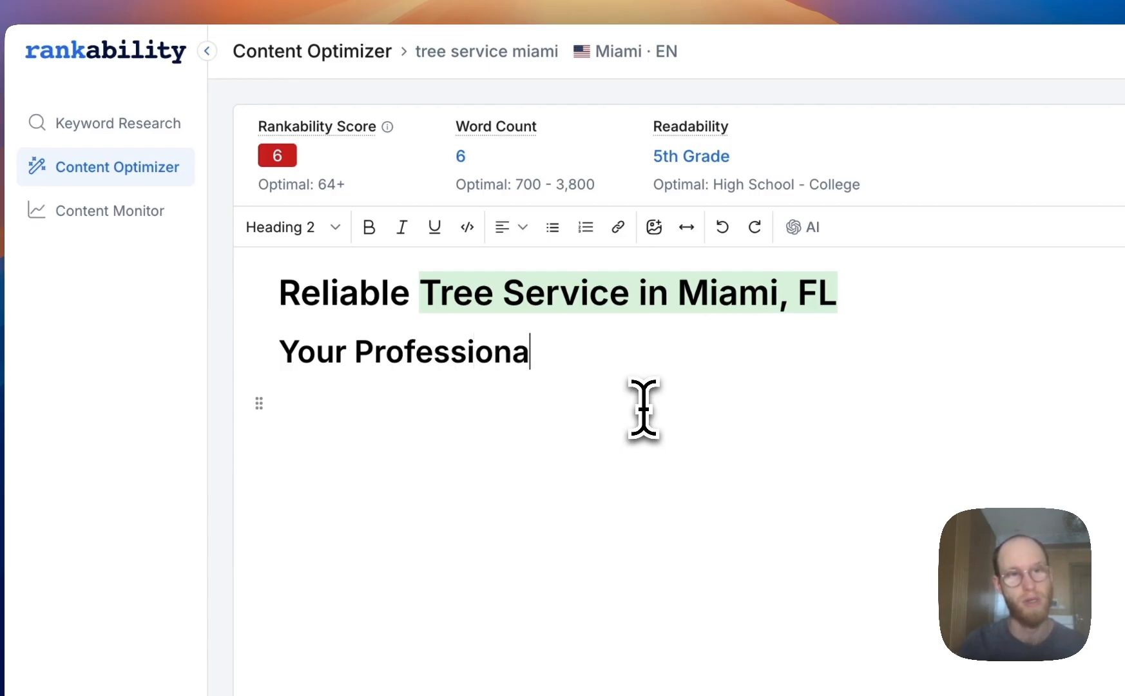
type("l Tree Care Company")
- Insert "Trusted and" before "Professional" in the subheading
left_click(359, 365)
type("Trusted an")
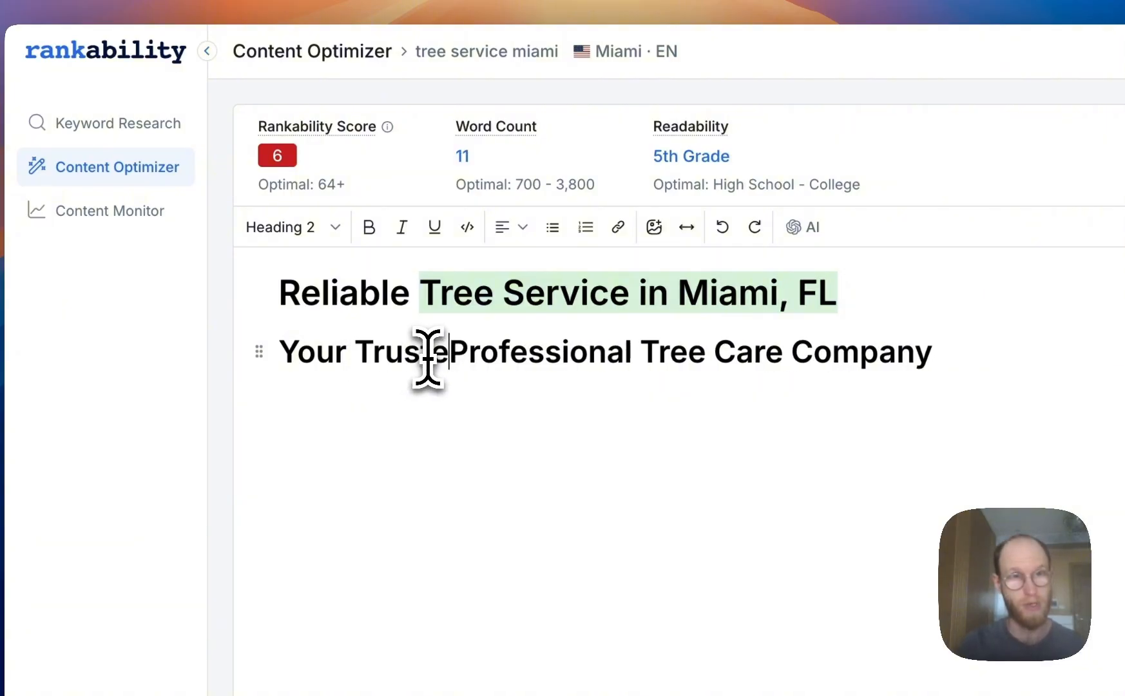
type("d")
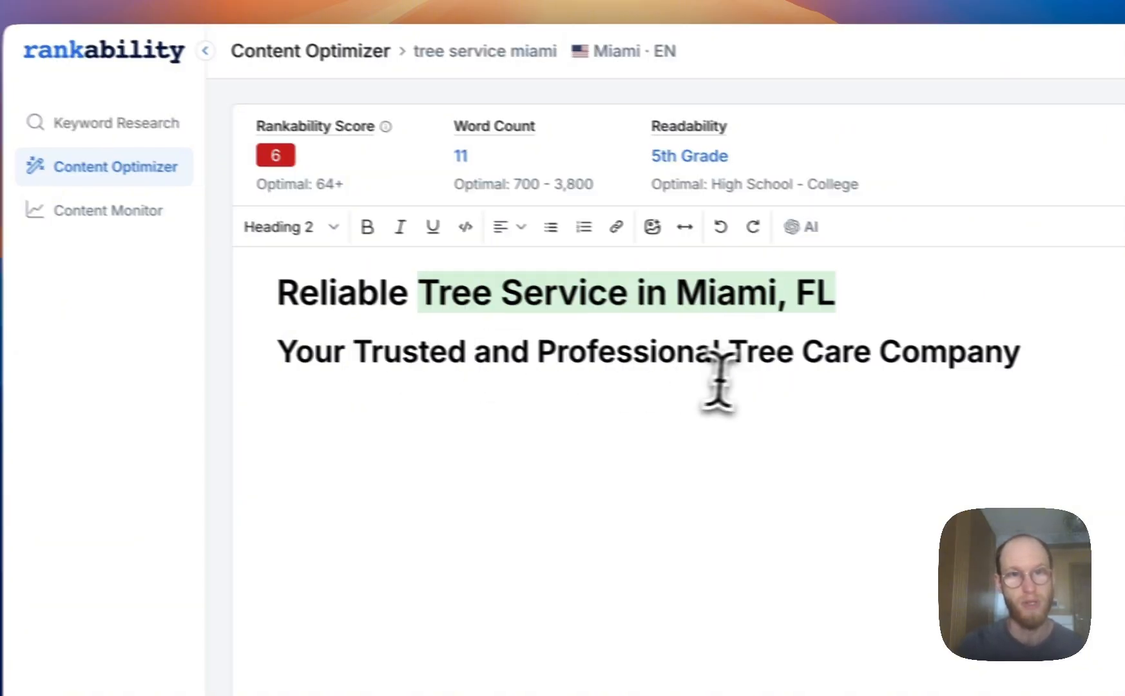
- Replace "Company" at the end of the subheading with "Experts in Miami and Surrounding Areas"
left_click_drag(857, 353, 950, 358)
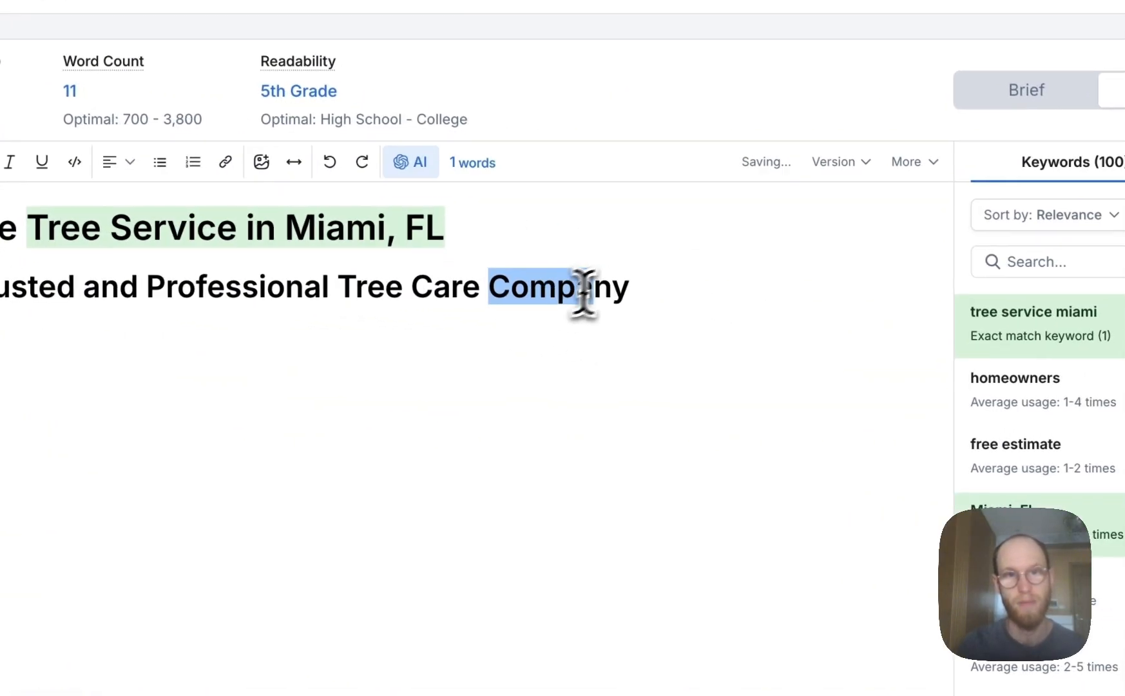
left_click_drag(583, 293, 615, 290)
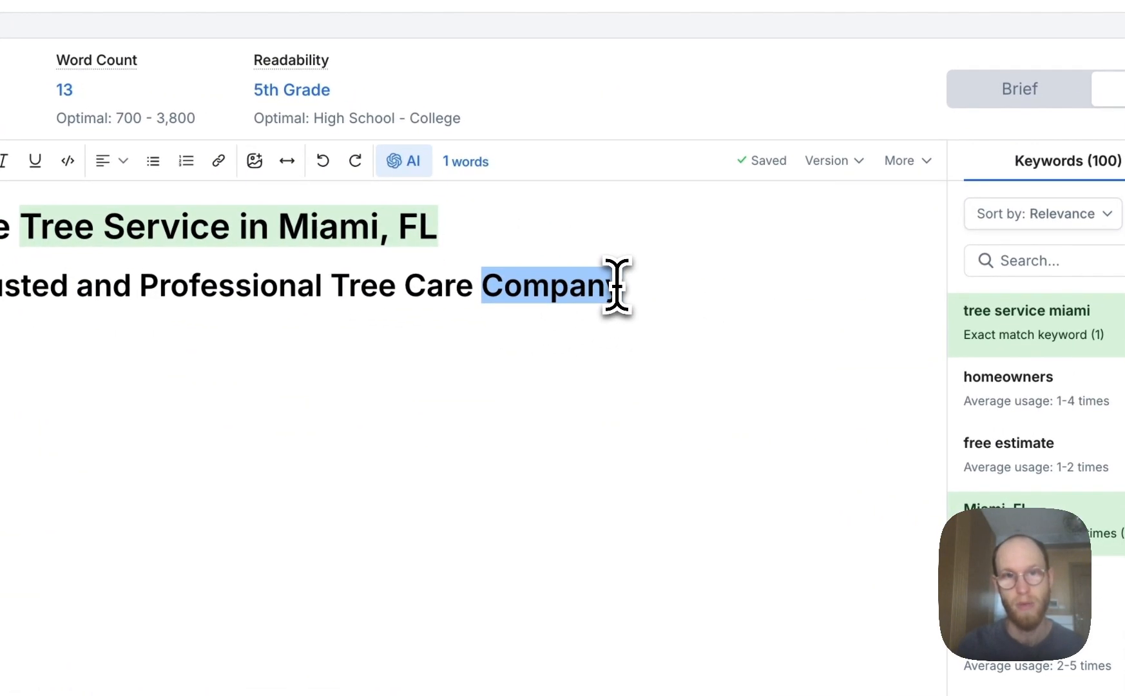
type("Experts in M")
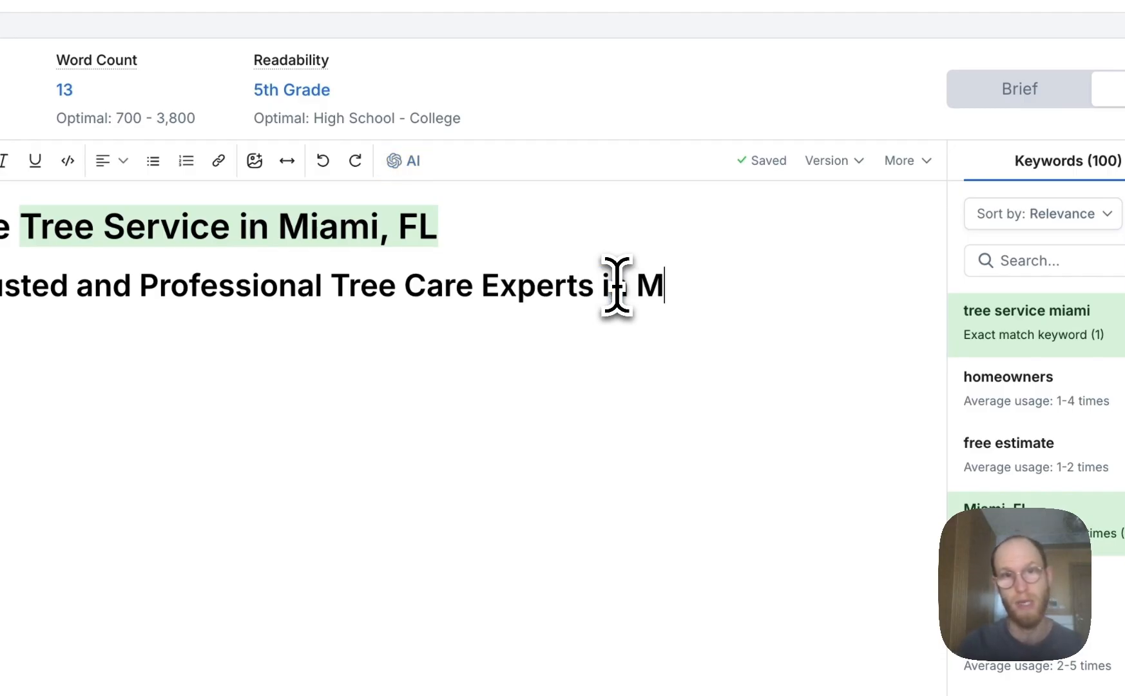
type("iami, F")
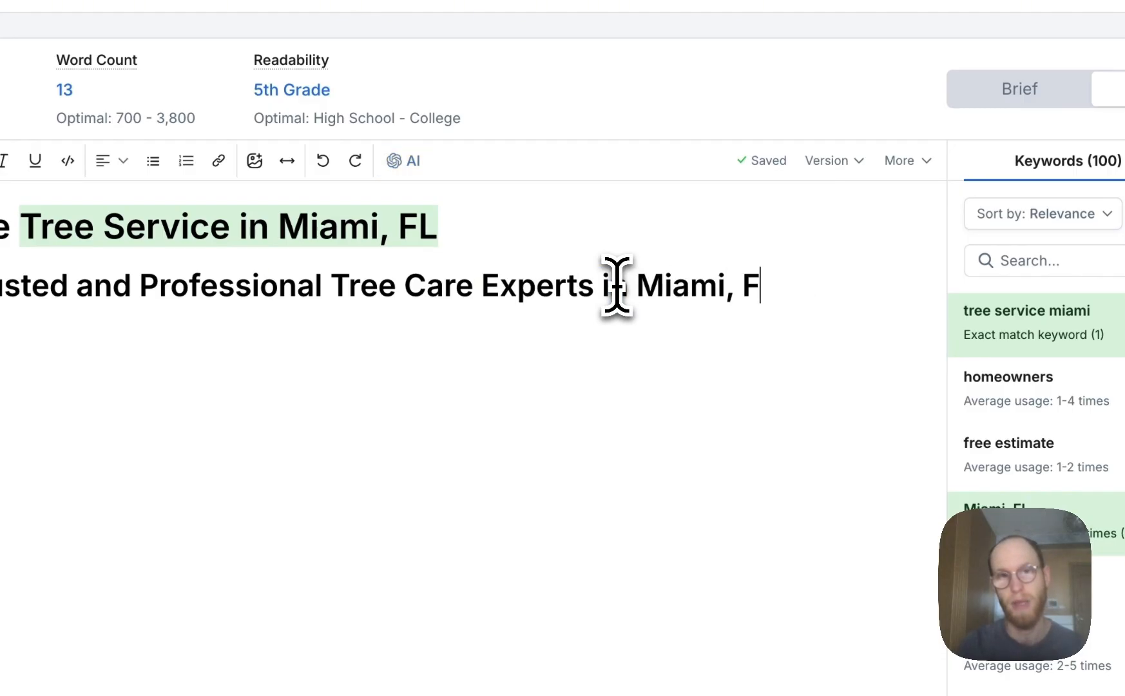
type("L, and and Surrounding Areas")
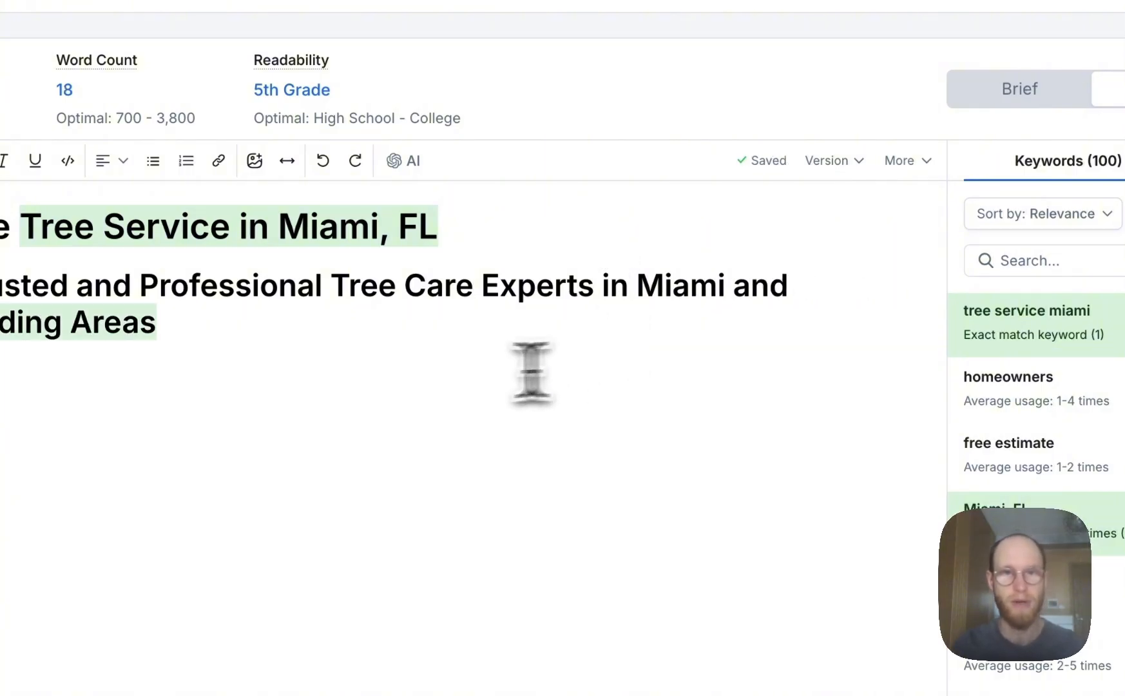
- Replace the word "Experts" in the subheading with "Company"
left_click_drag(726, 289, 334, 289)
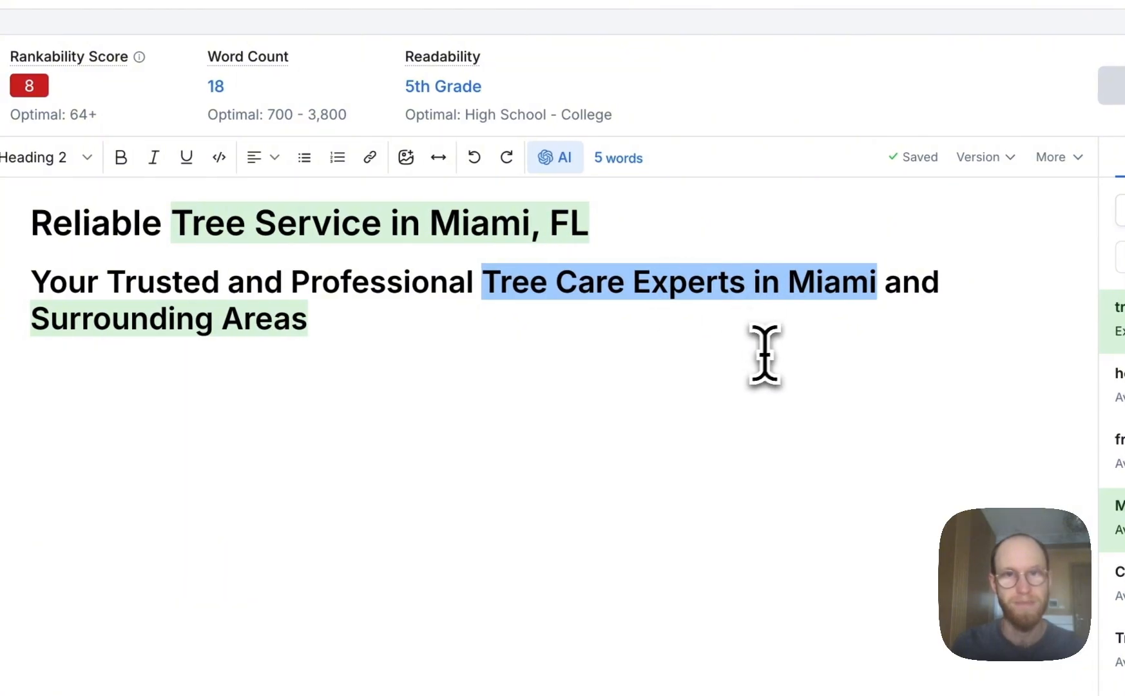
left_click(556, 300)
left_click_drag(480, 293, 747, 289)
left_click(352, 342)
left_click_drag(632, 283, 746, 290)
type("company")
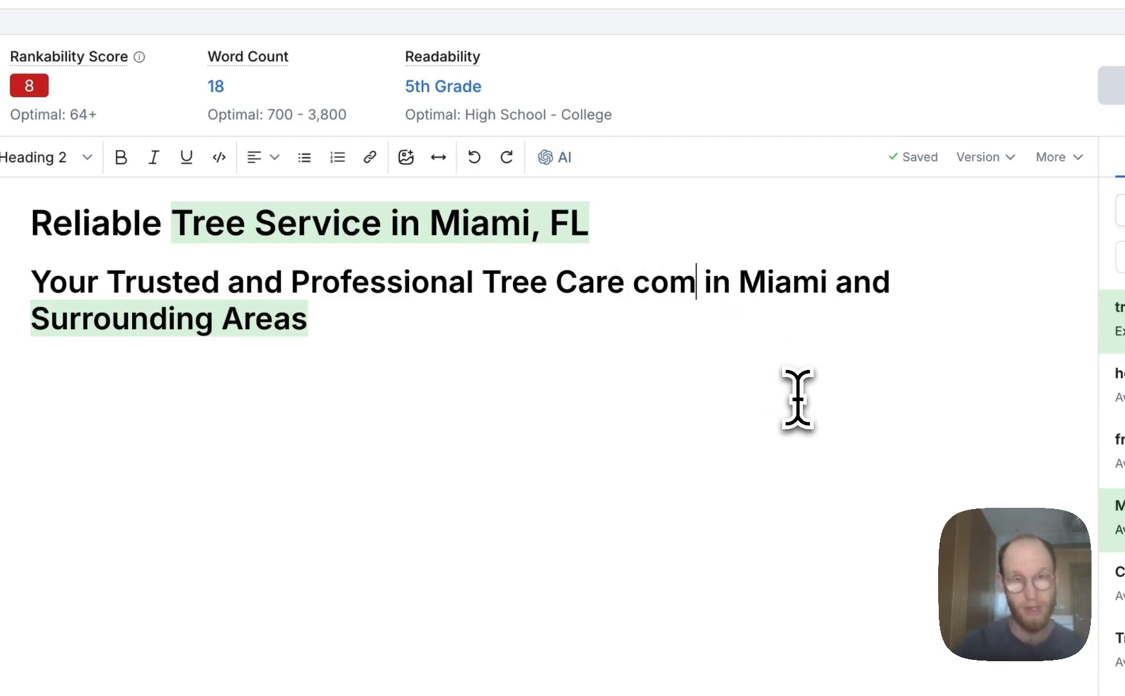
key("BackSpace")
key("BackSpace")
key("BackSpace")
key("BackSpace")
key("BackSpace")
key("BackSpace")
key("BackSpace")
type("Company")
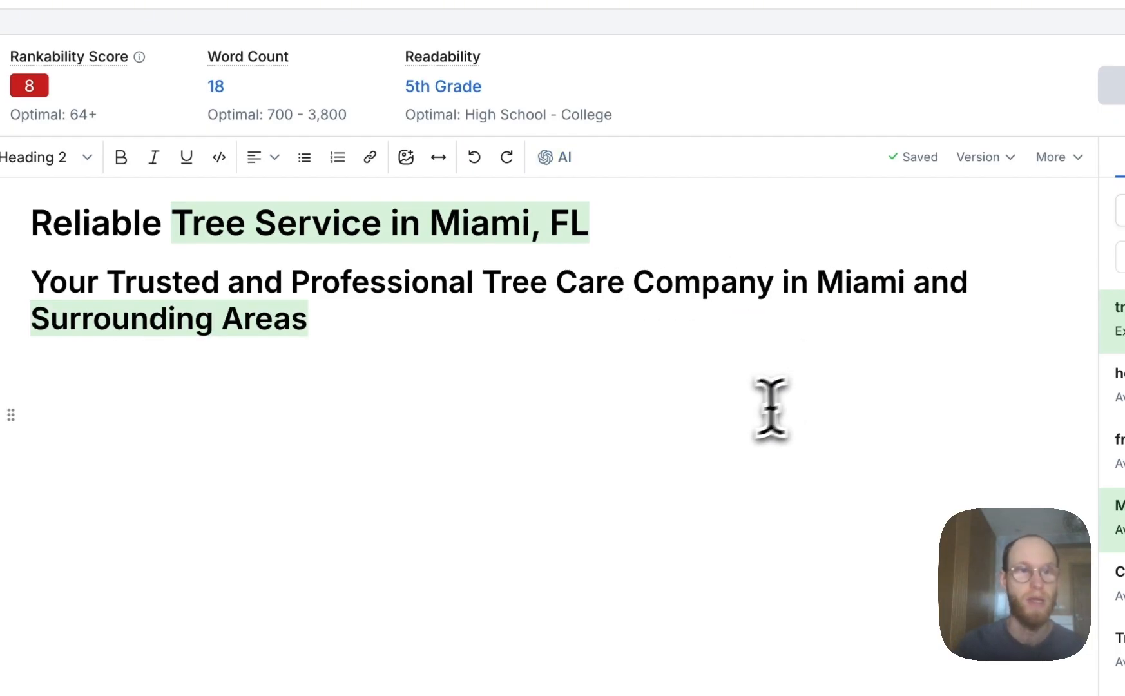
- Write the intro line "Are you looking for a safe and affordable tree service in Miami, FL?" below the subheading
left_click(716, 338)
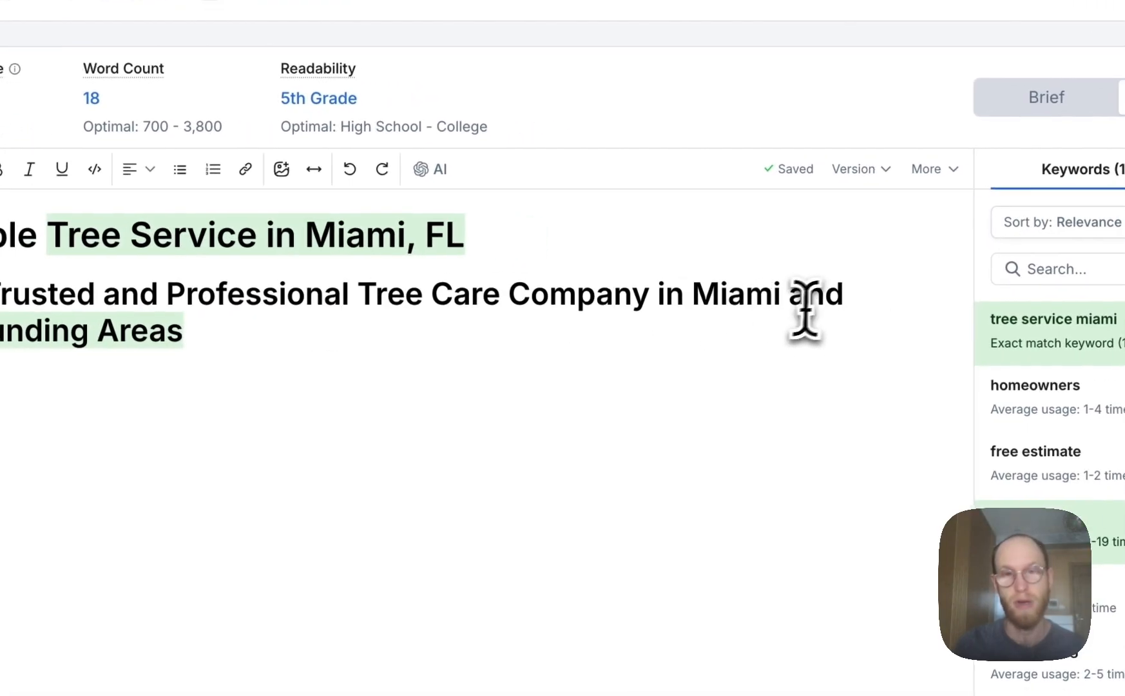
key("Return")
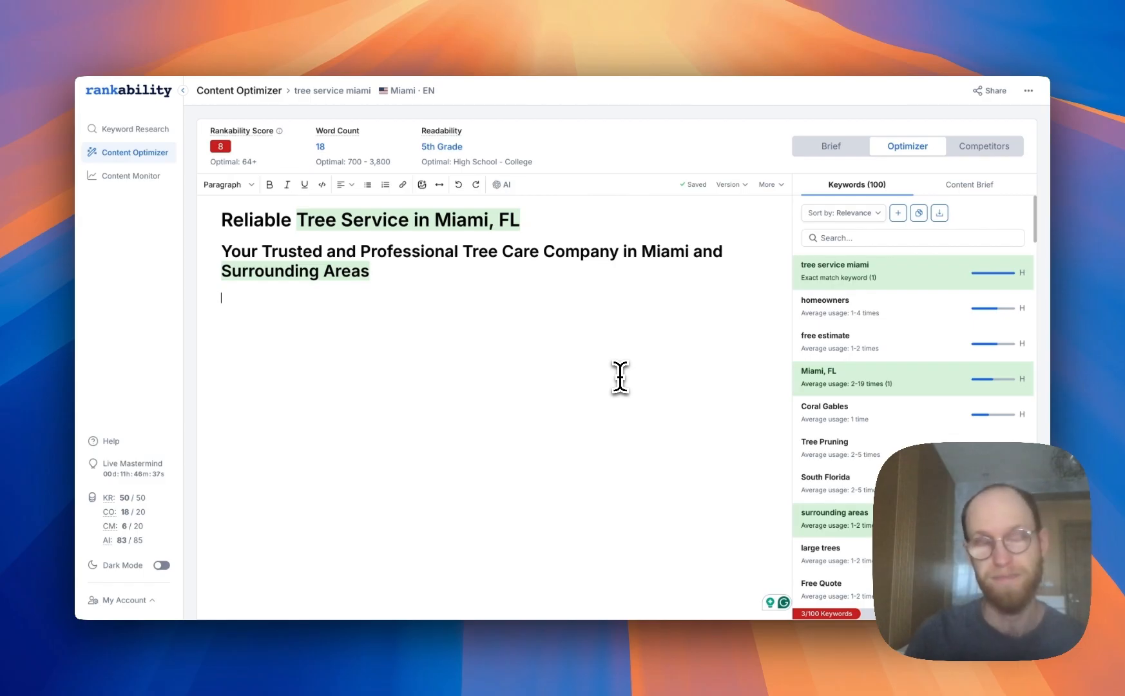
type("Are you looking for")
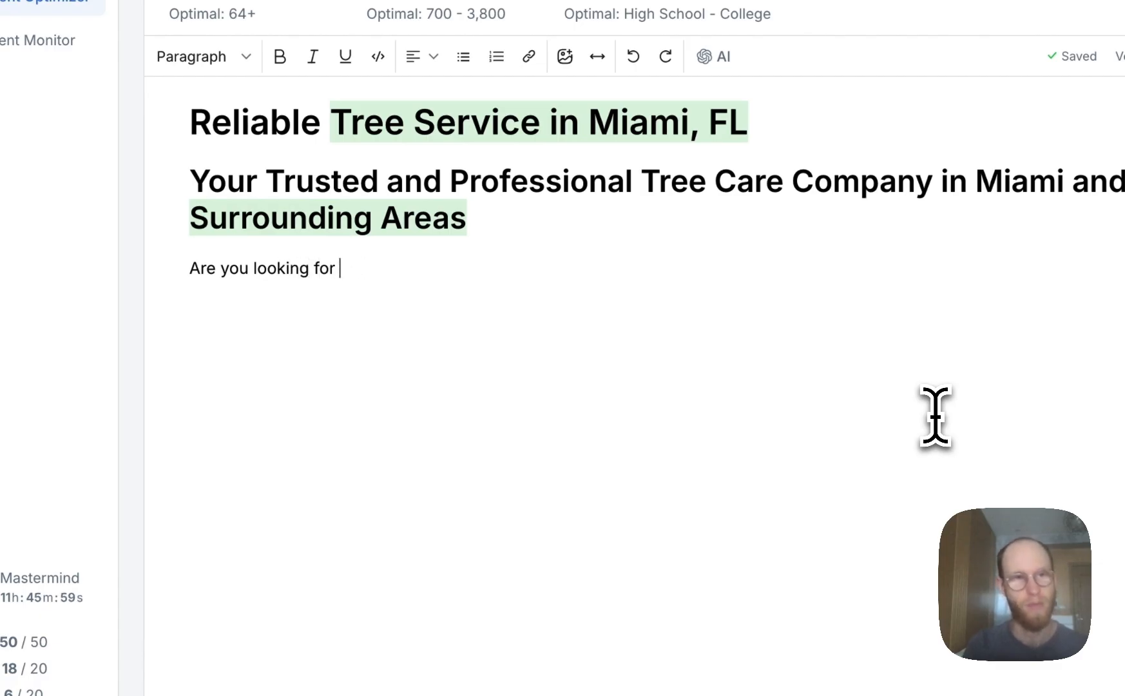
type("a safe and affordable tree")
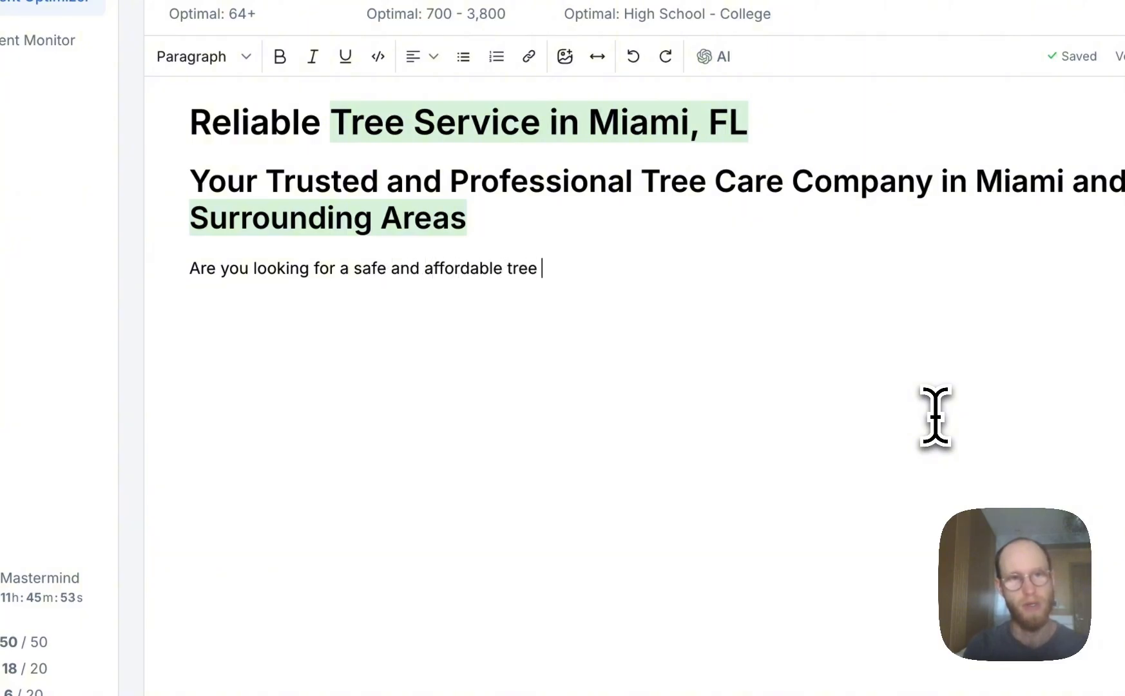
type(" Miami, FL?")
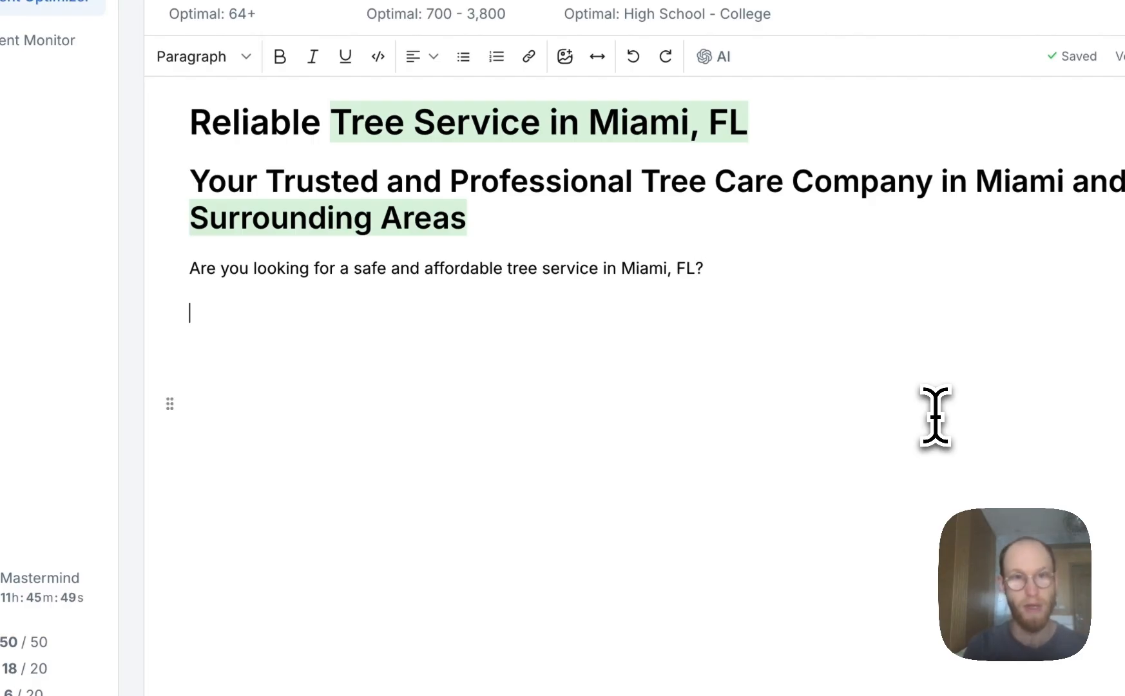
key("Return")
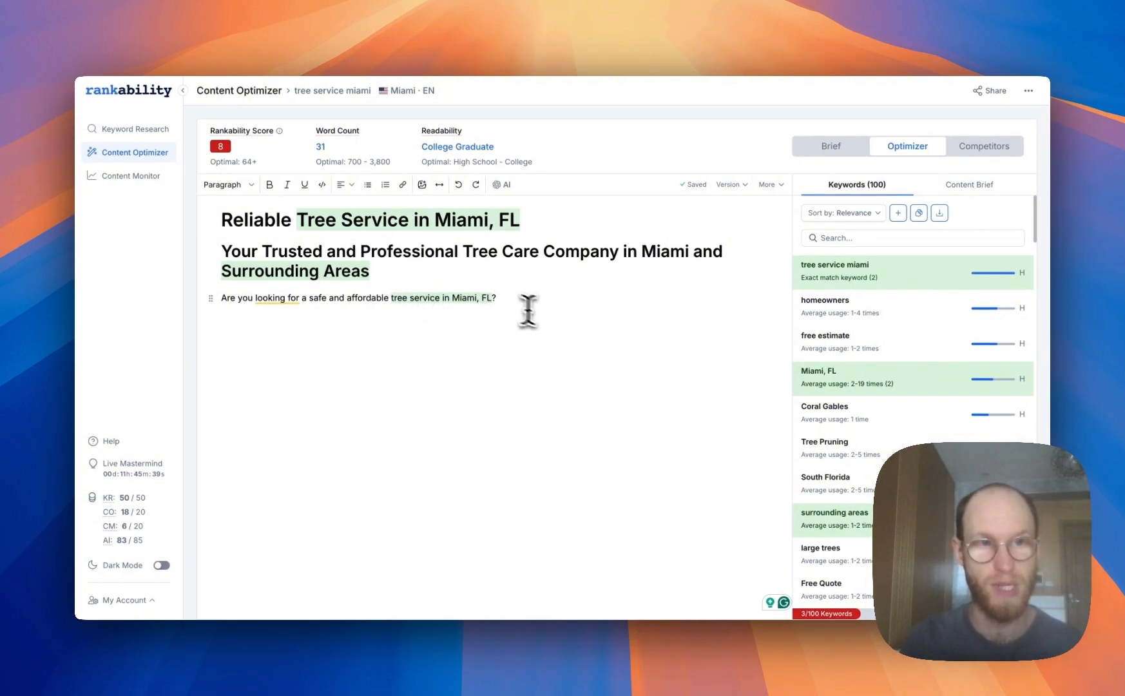
- Add a "..." placeholder line below the intro sentence, followed by blank lines
type("...")
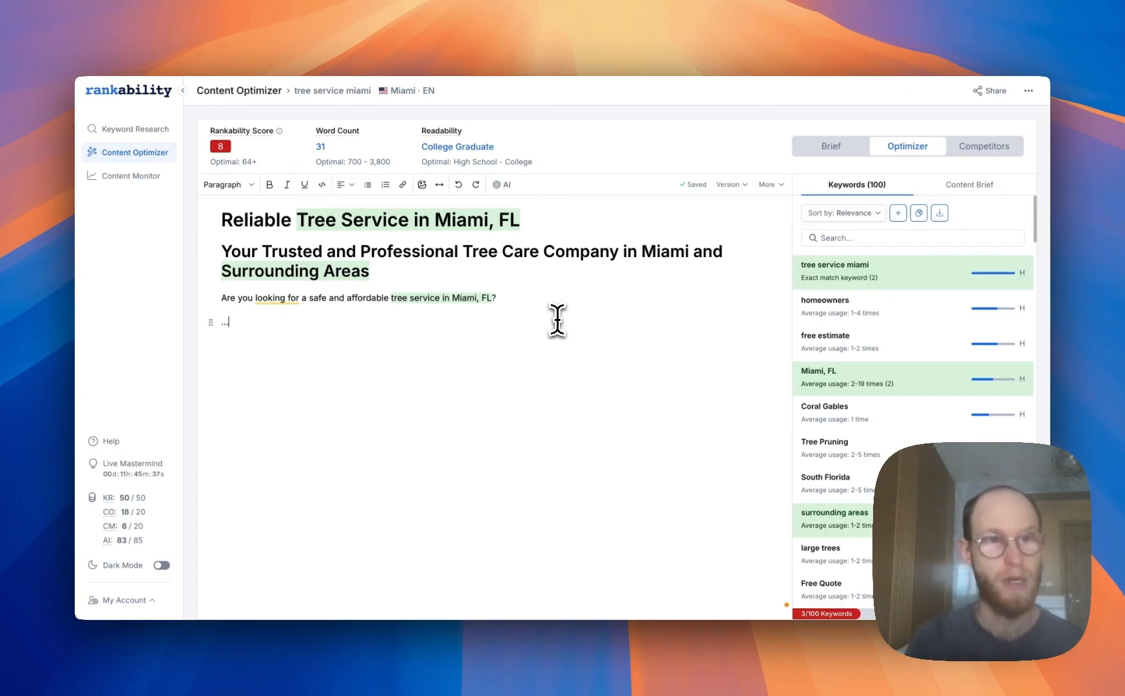
key("Return")
key("Return")
scroll(910, 382, "down", 1)
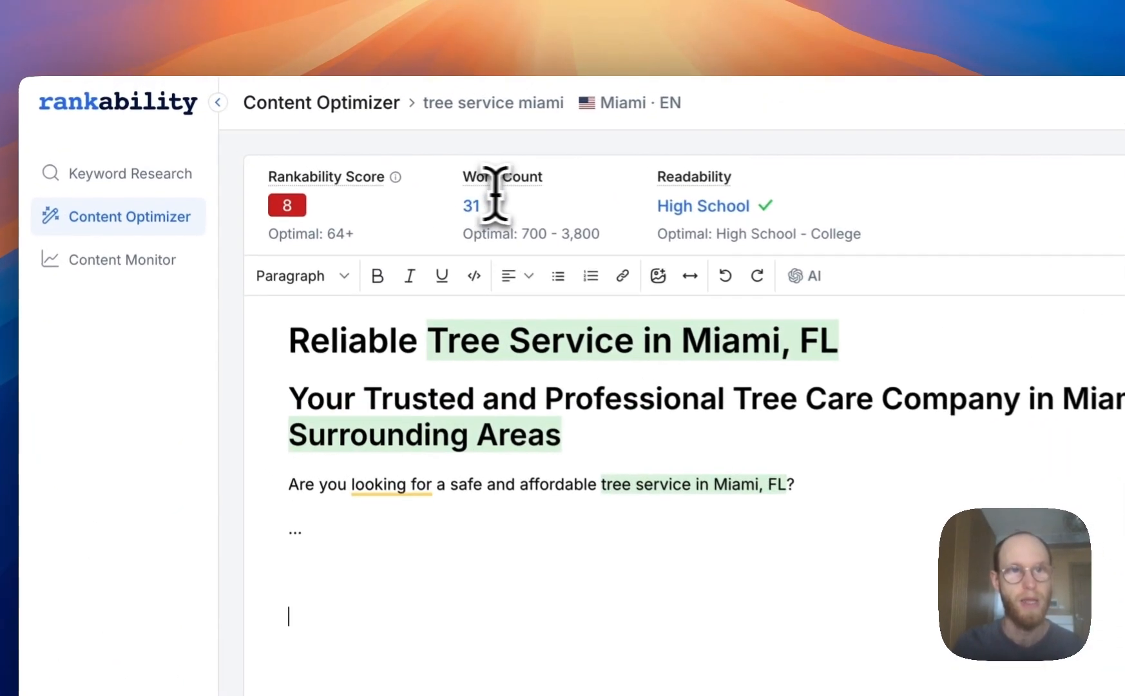
- Examine the suggested keywords, their average usage and heading relevance for ideas on the next page section
mouse_move(353, 134)
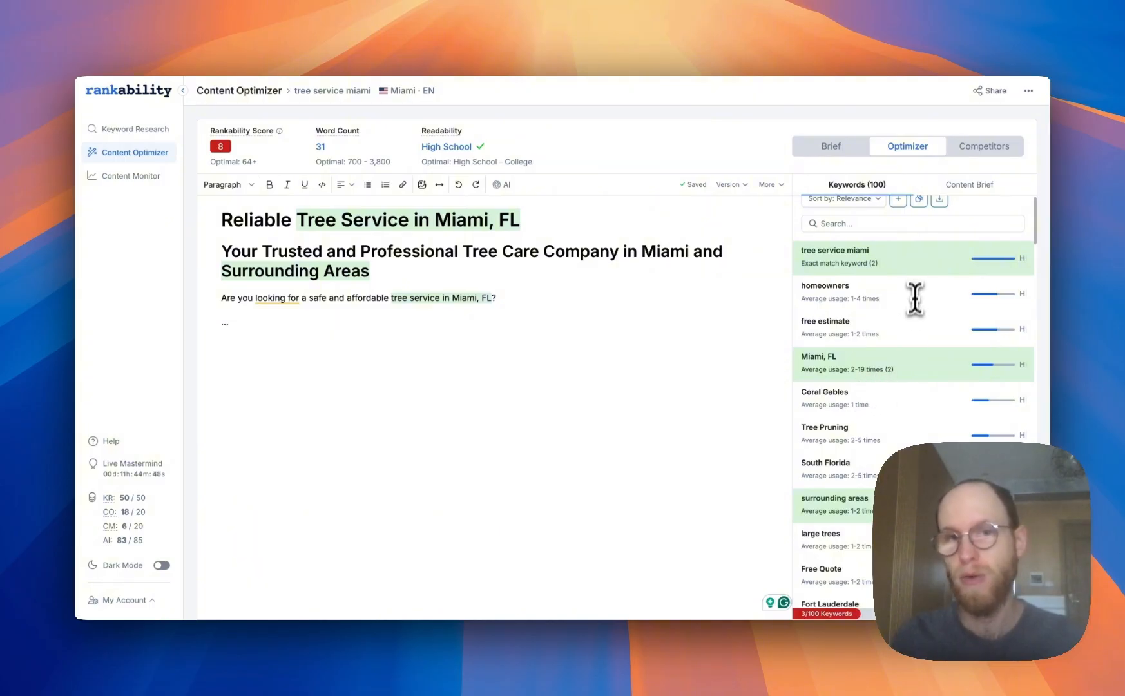
scroll(913, 327, "down", 15)
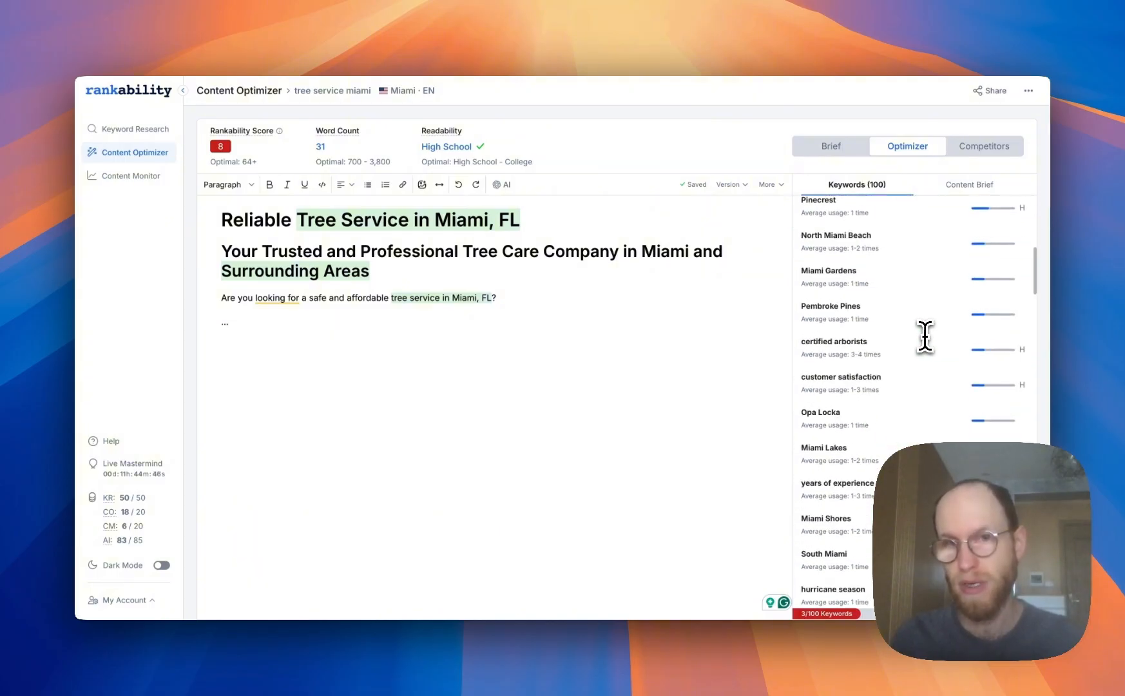
scroll(927, 337, "down", 18)
scroll(926, 337, "up", 10)
scroll(926, 337, "up", 15)
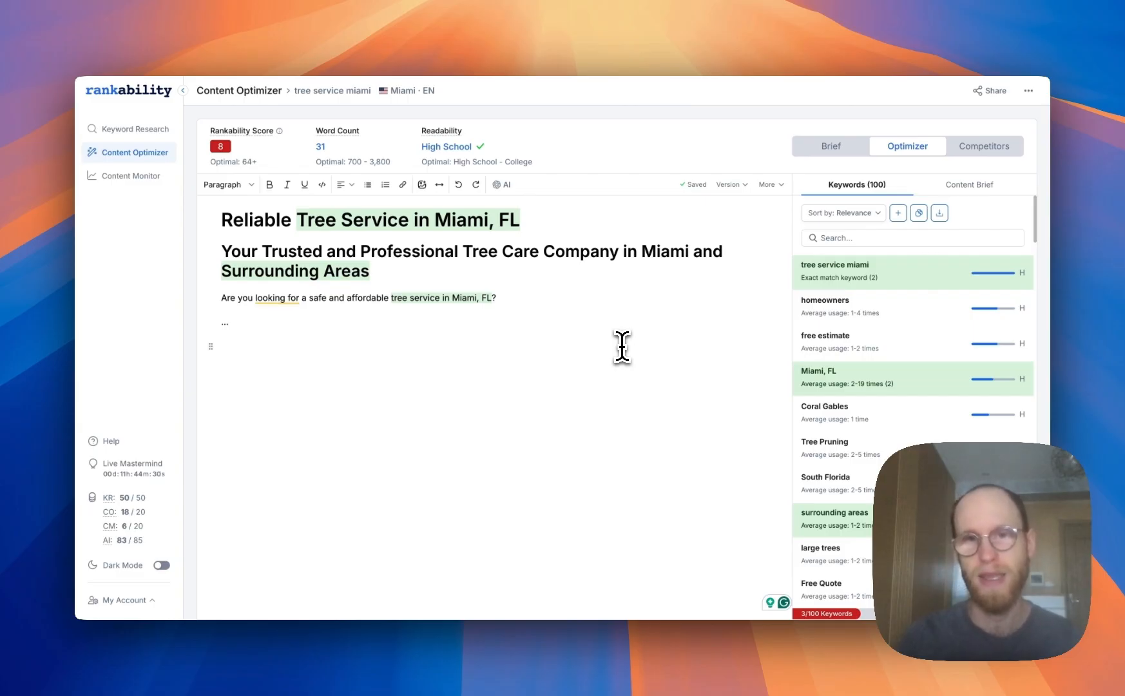
scroll(916, 322, "down", 5)
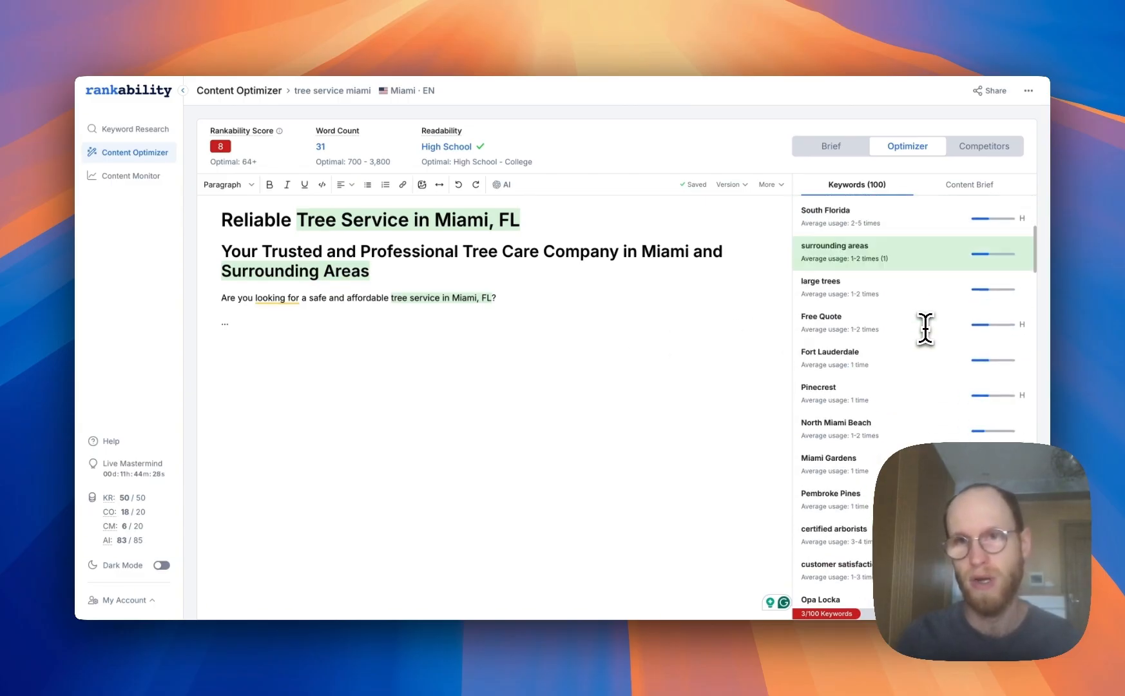
scroll(925, 329, "down", 10)
scroll(931, 330, "up", 15)
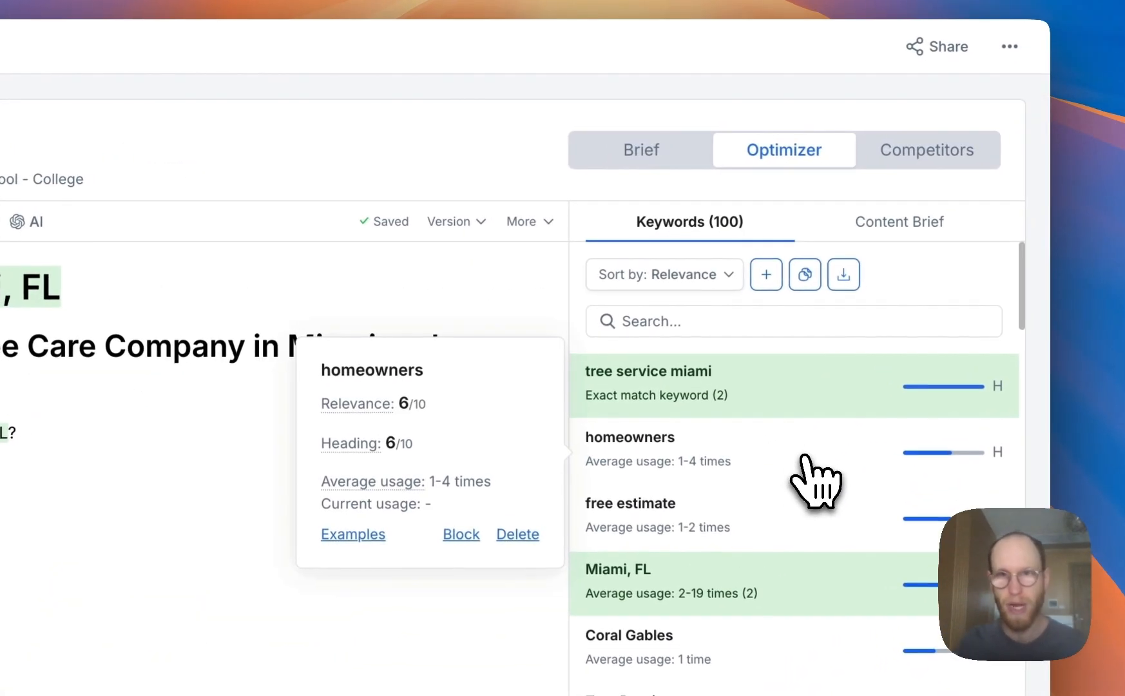
scroll(789, 519, "down", 2)
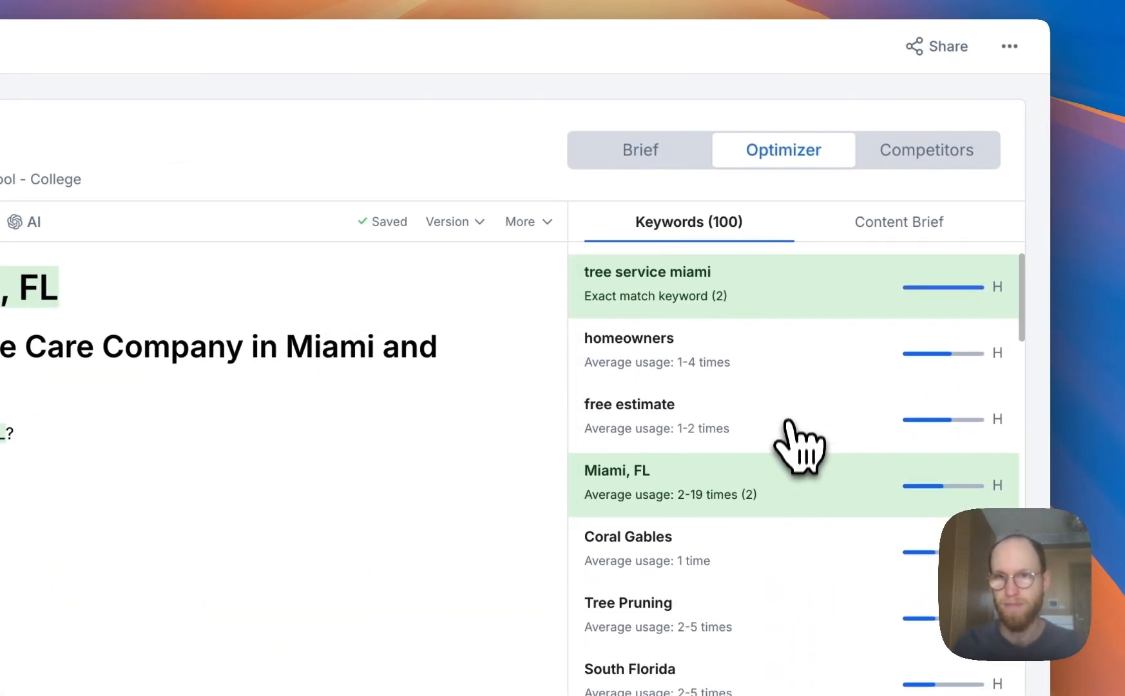
mouse_move(638, 406)
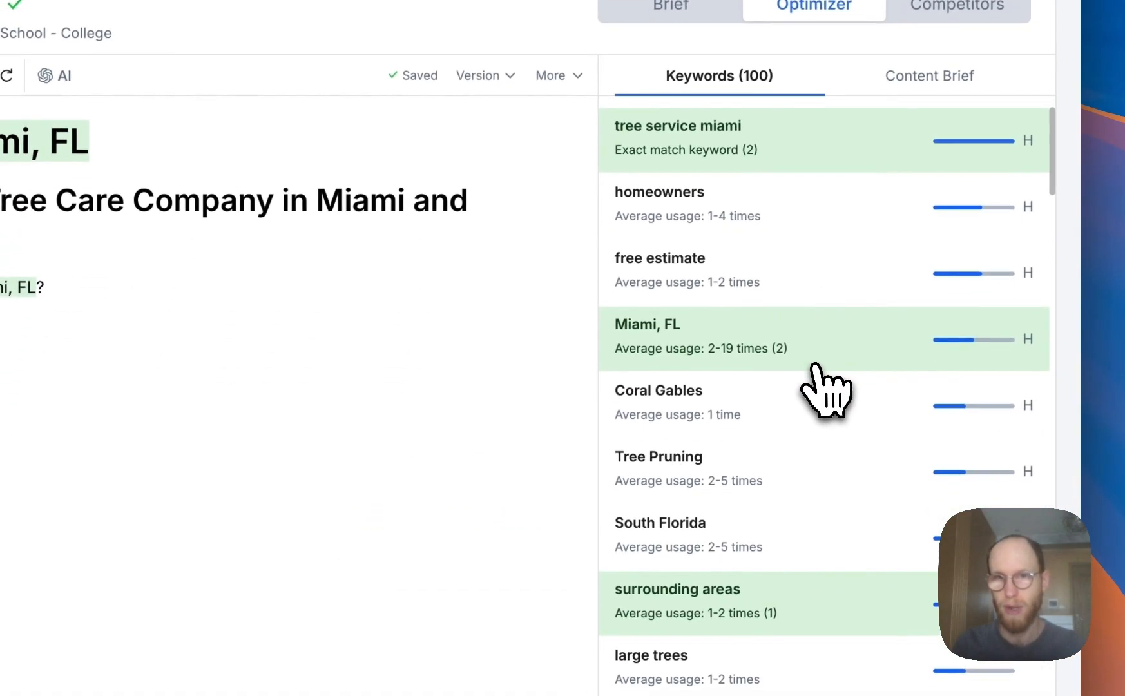
scroll(810, 438, "down", 2)
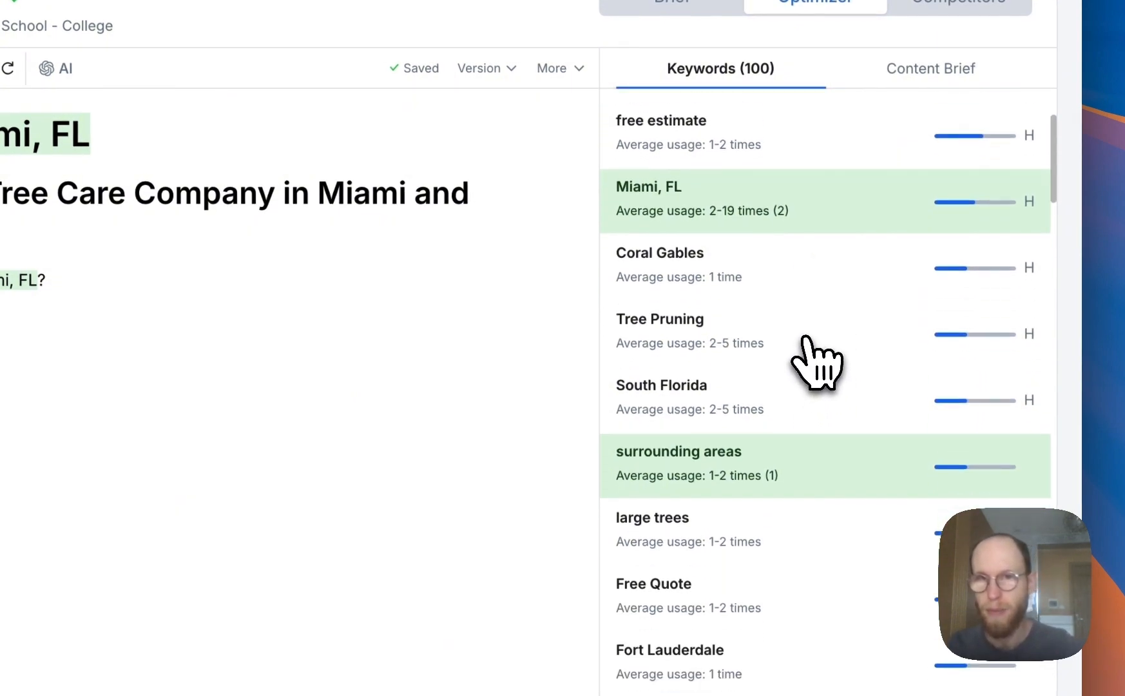
mouse_move(747, 339)
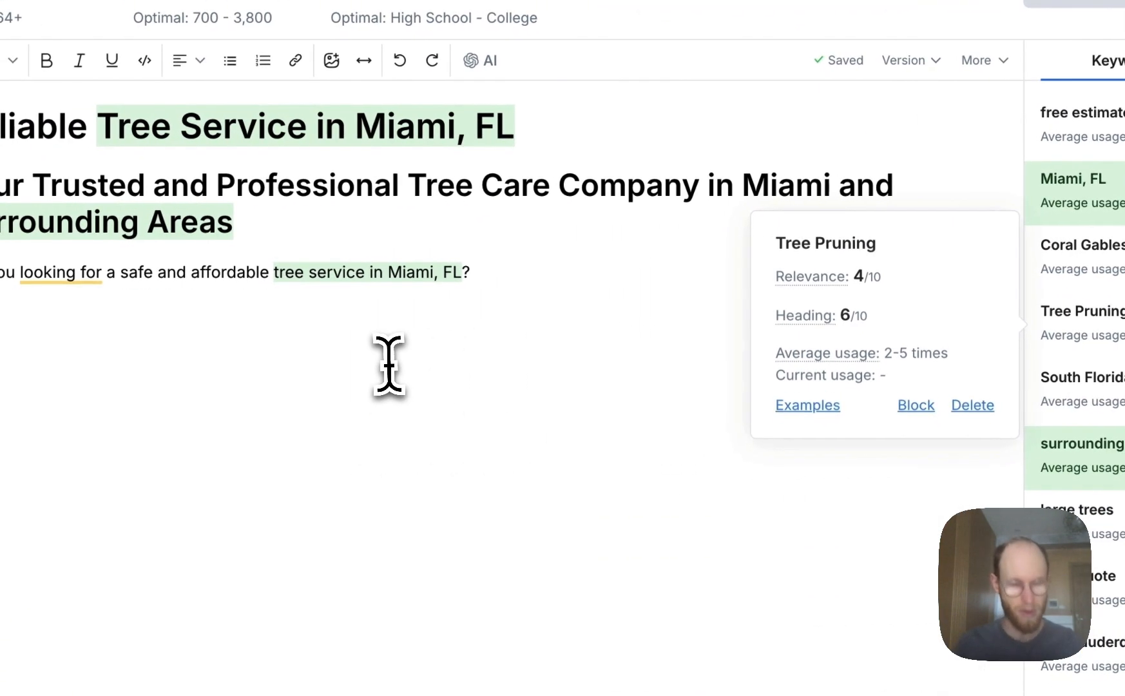
- Add the line "Our Tree Care Services" below the placeholder and format it as Heading 2
type("Our Tree Care Services")
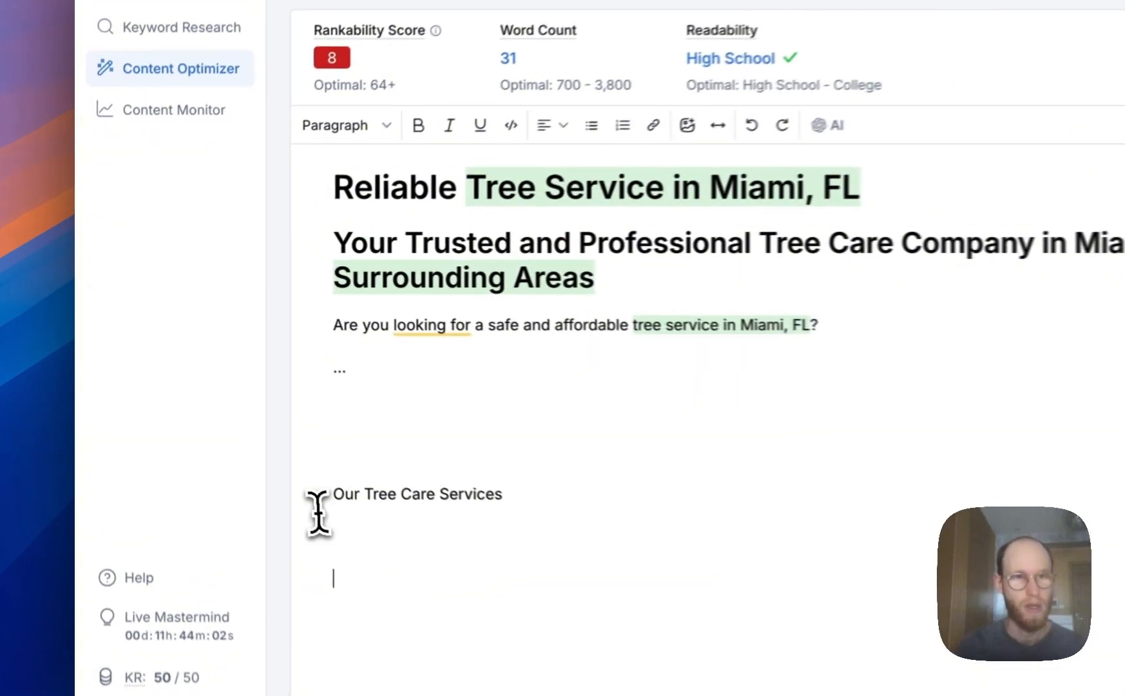
left_click(212, 398)
key("ctrl+a")
left_click_drag(526, 509, 346, 515)
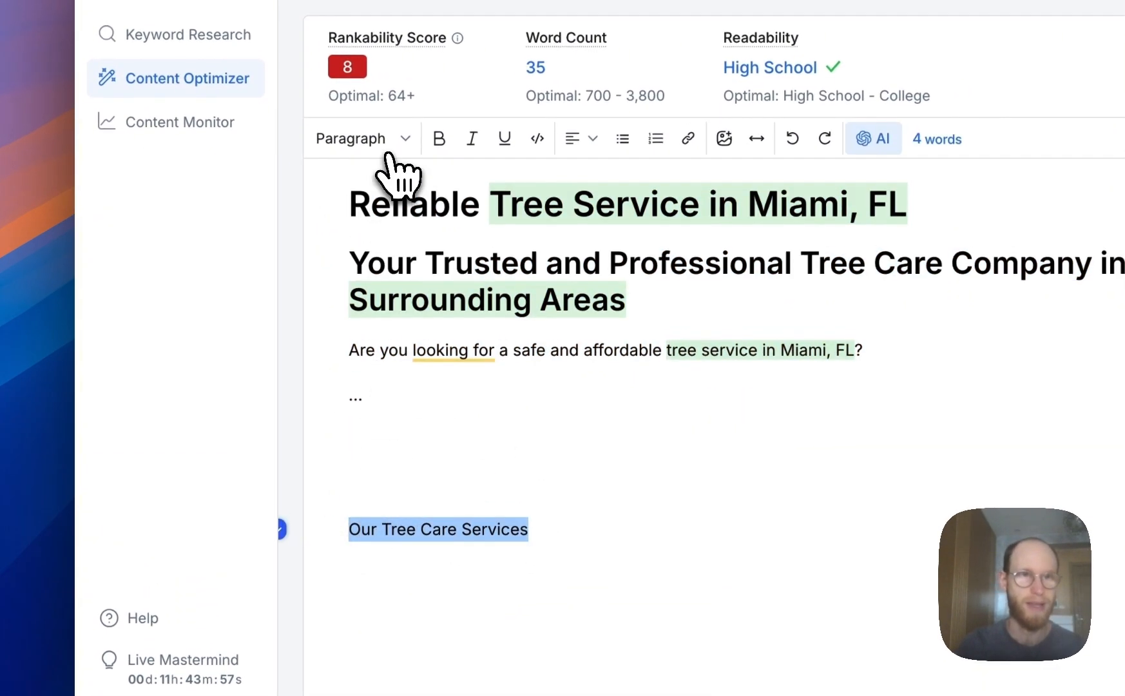
left_click(387, 155)
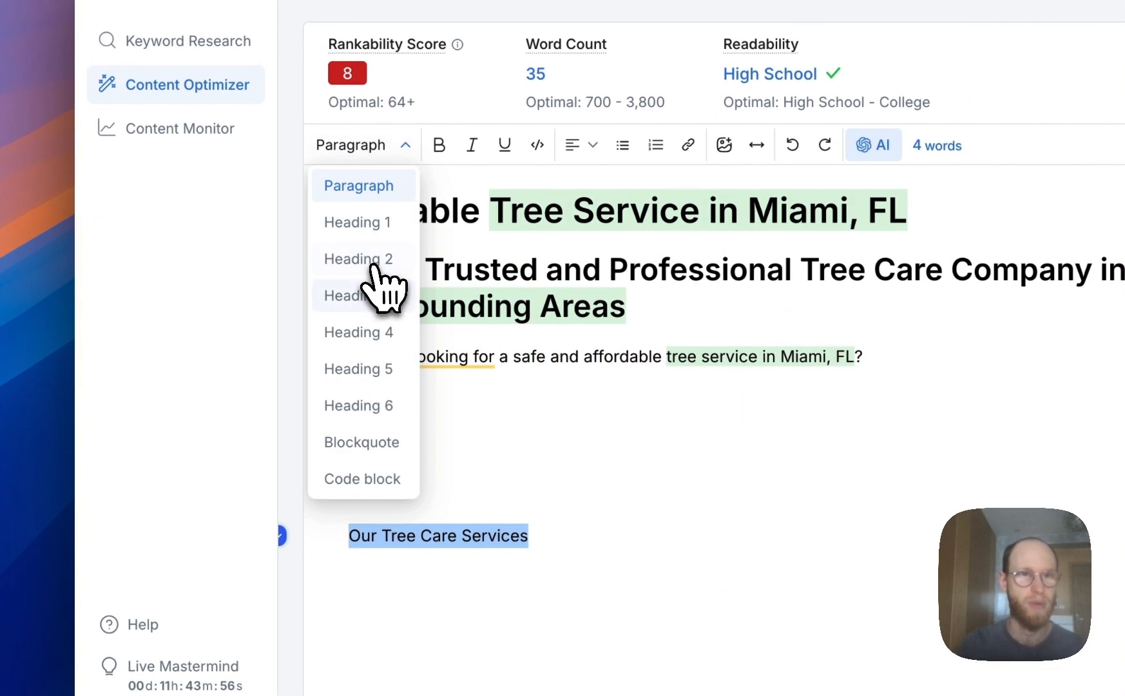
left_click(377, 256)
left_click(499, 583)
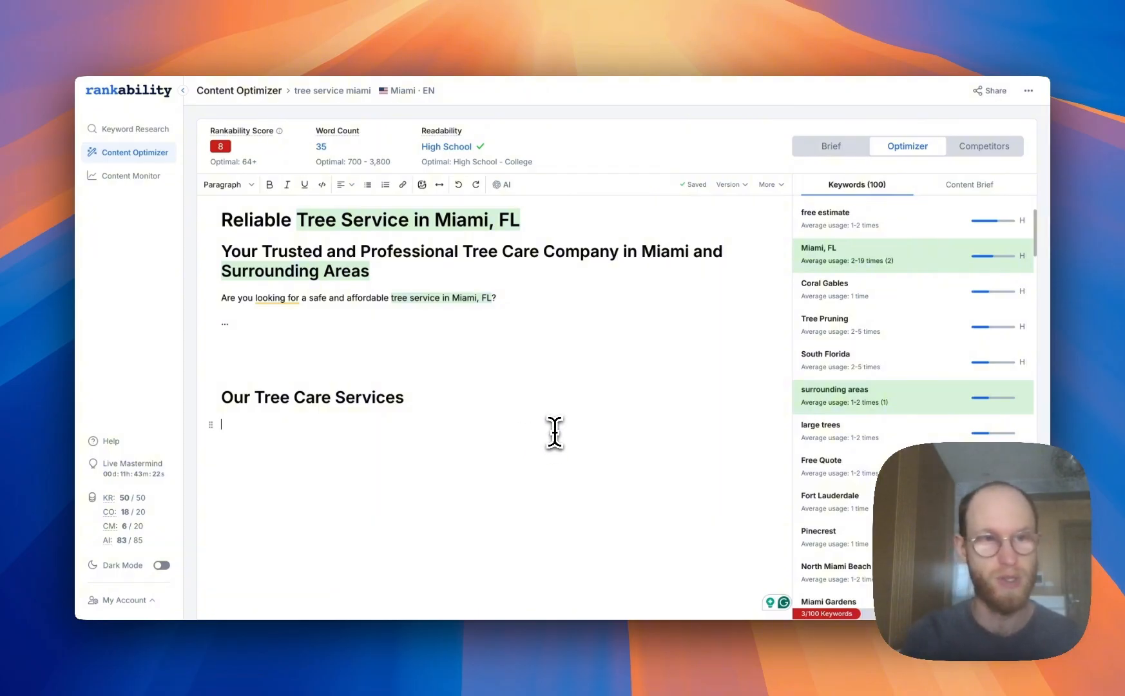
- List "Tree Pruning Services" and "Tree Removal Services" on separate lines under the "Our Tree Care Services" heading
type("Tree")
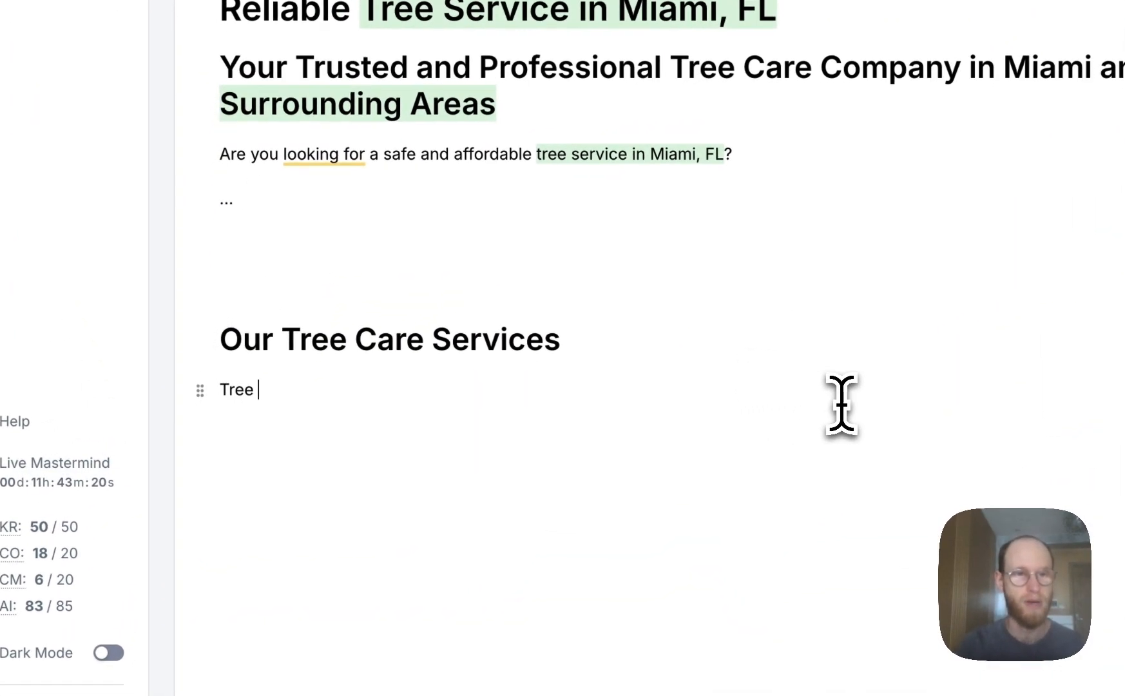
type(" P")
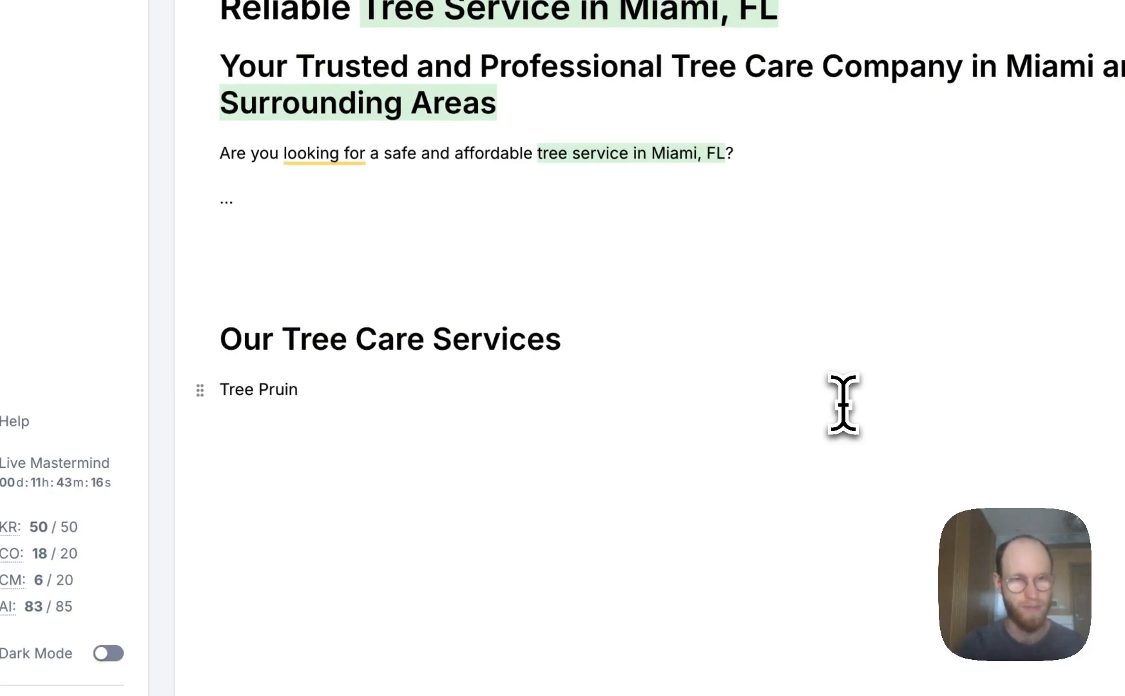
type("runing Servic")
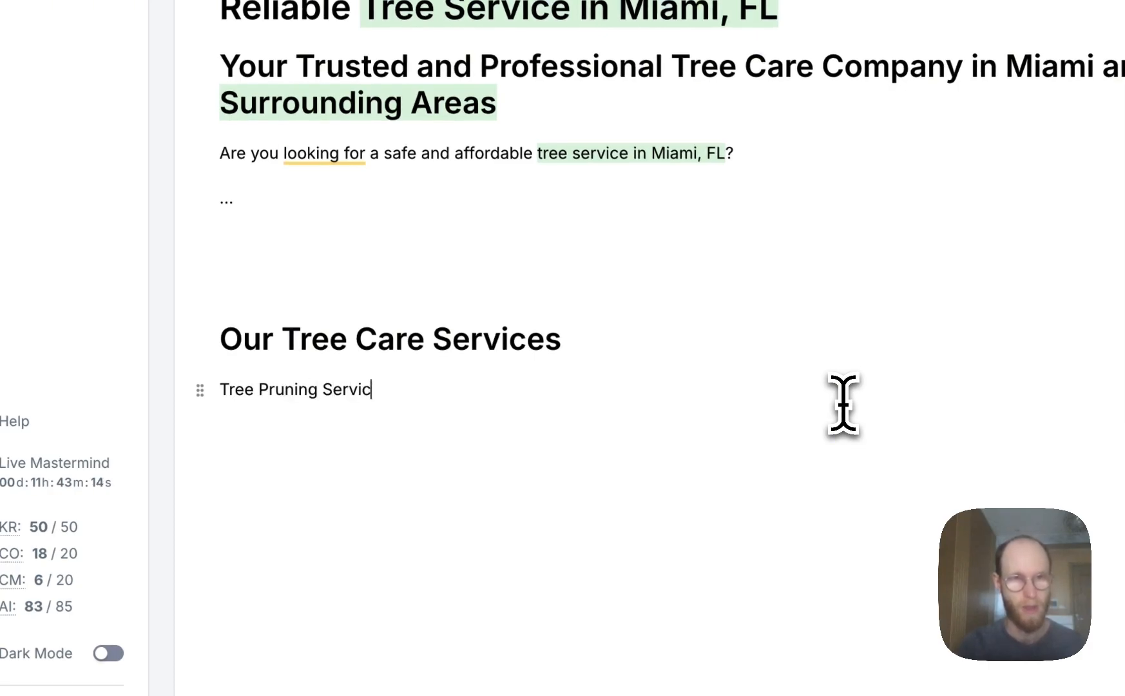
type(" Removal SErvices")
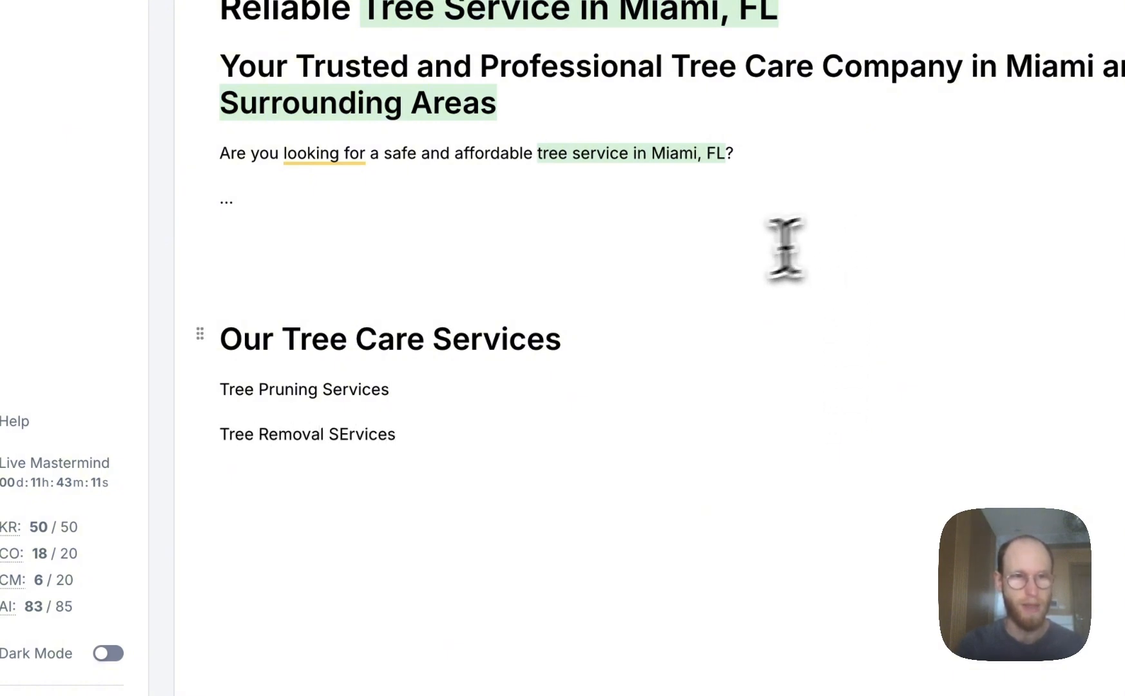
left_click(348, 432)
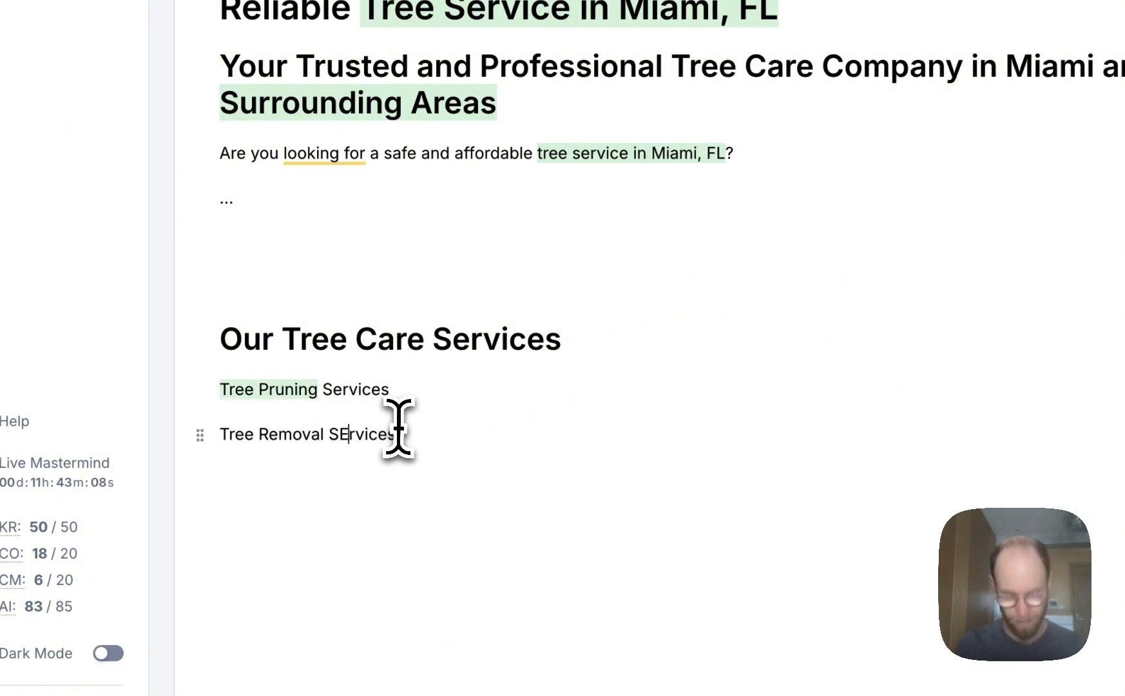
key("BackSpace")
type("e")
- Move "Tree Removal Services" above "Tree Pruning Services", leaving a blank line between them
left_click_drag(392, 433, 221, 433)
key("super+c")
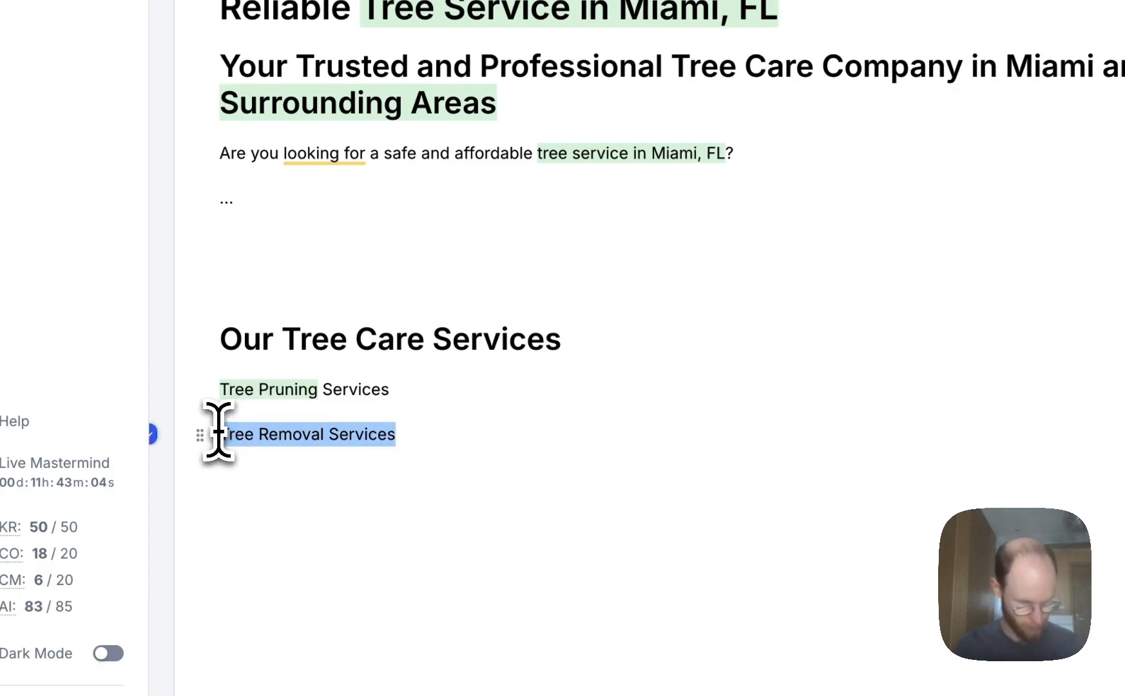
key("BackSpace")
key("Return")
key("Return")
left_click(233, 389)
key("super+v")
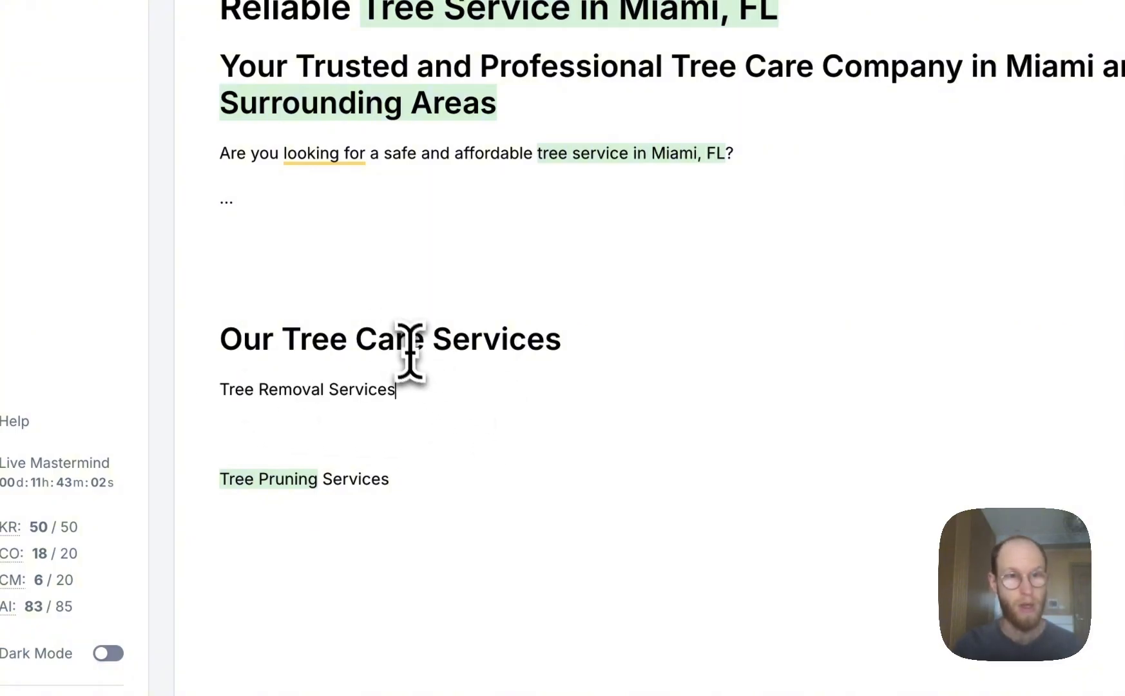
- Format the "Tree Removal Services" line as Heading 3 and place the cursor below it
left_click_drag(223, 391, 390, 395)
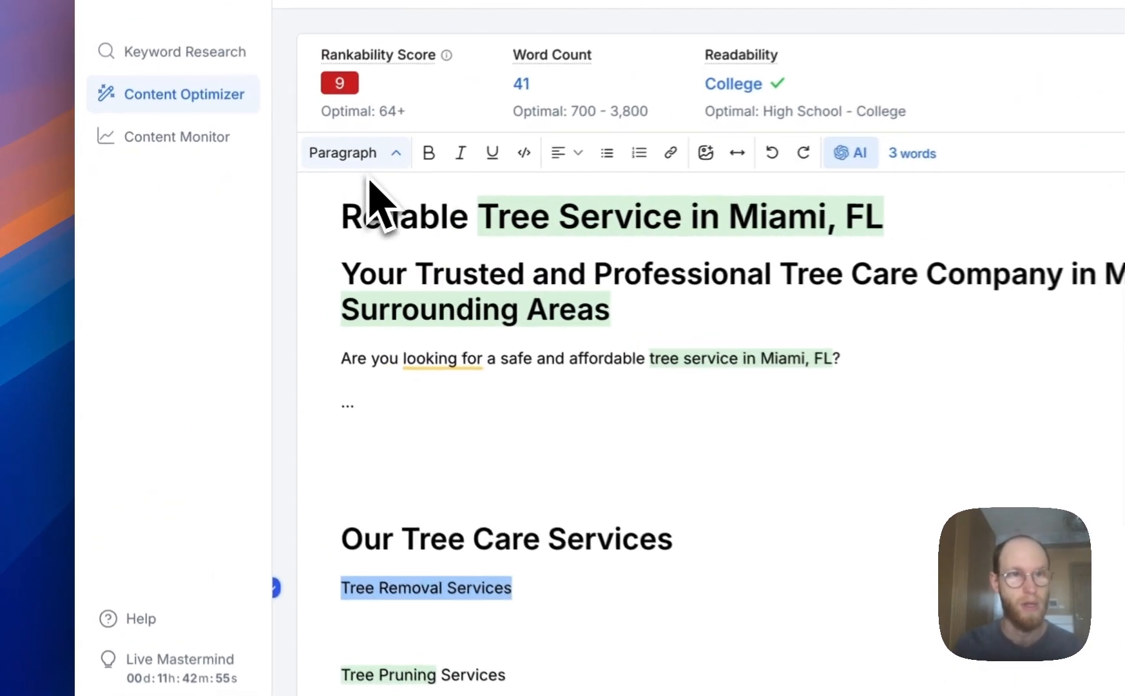
left_click(250, 185)
left_click(361, 301)
left_click(454, 379)
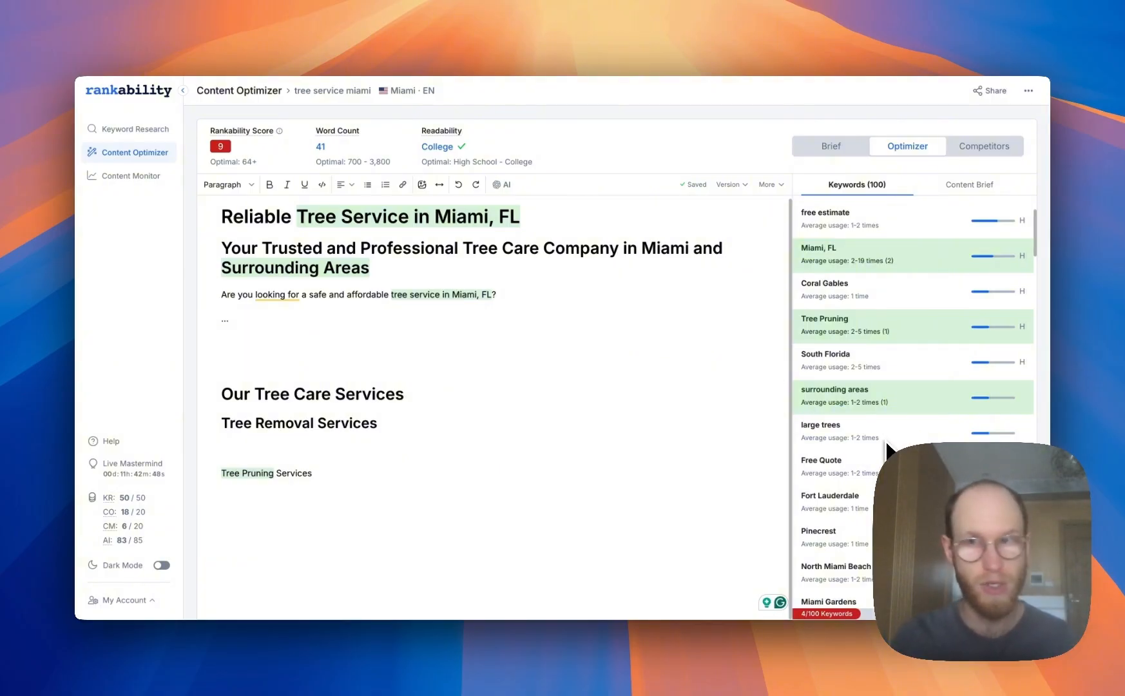
- Look further down the keyword suggestions for additional services and areas to cover on the page
scroll(936, 361, "down", 3)
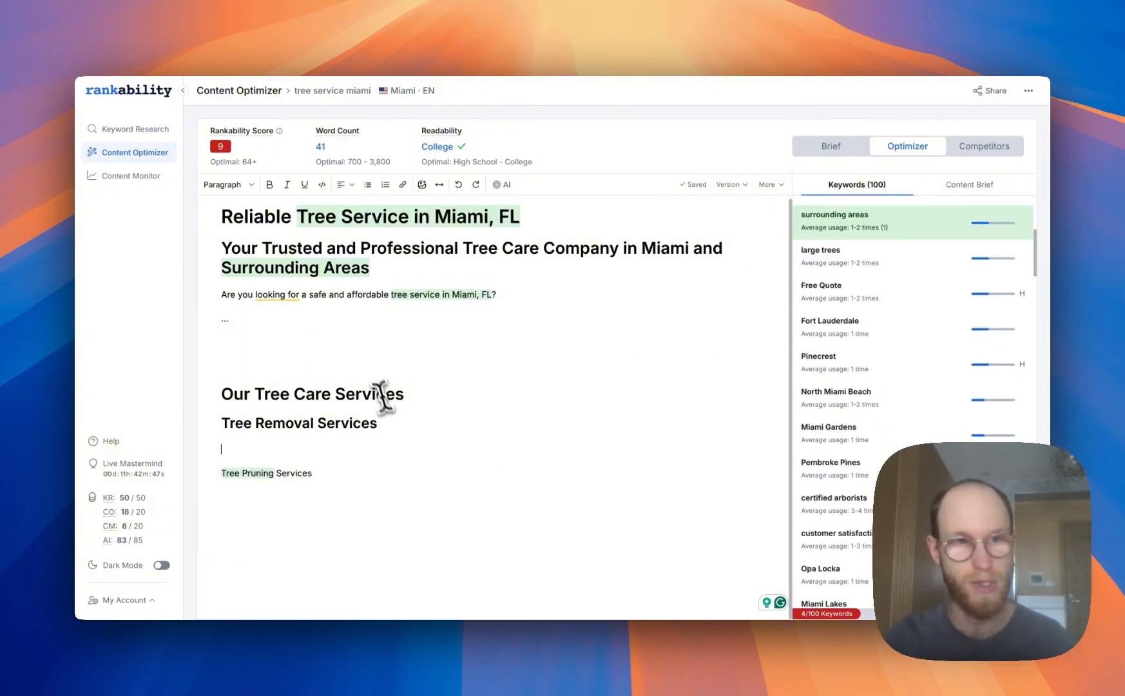
left_click(334, 351)
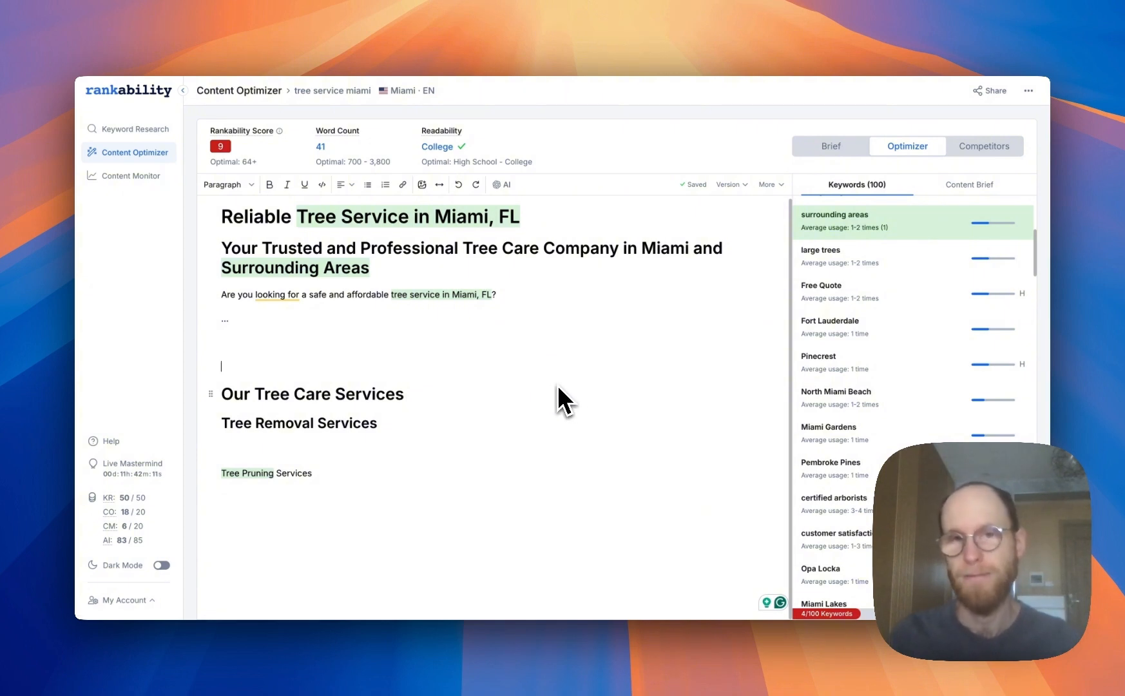
scroll(870, 408, "down", 5)
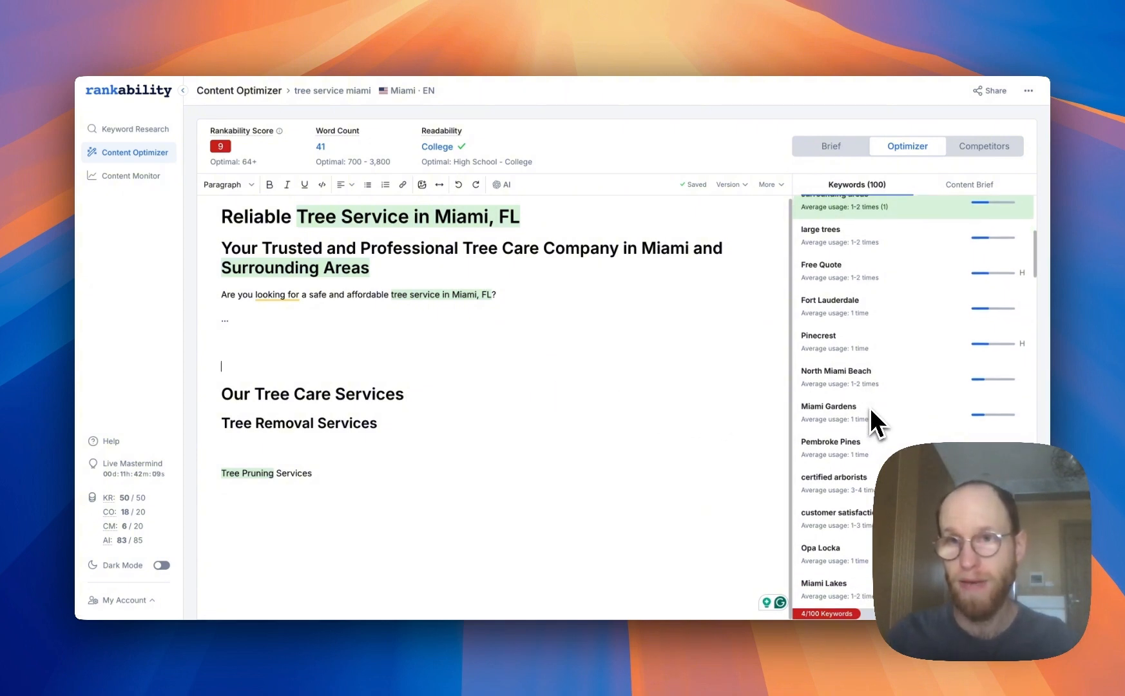
scroll(872, 413, "down", 7)
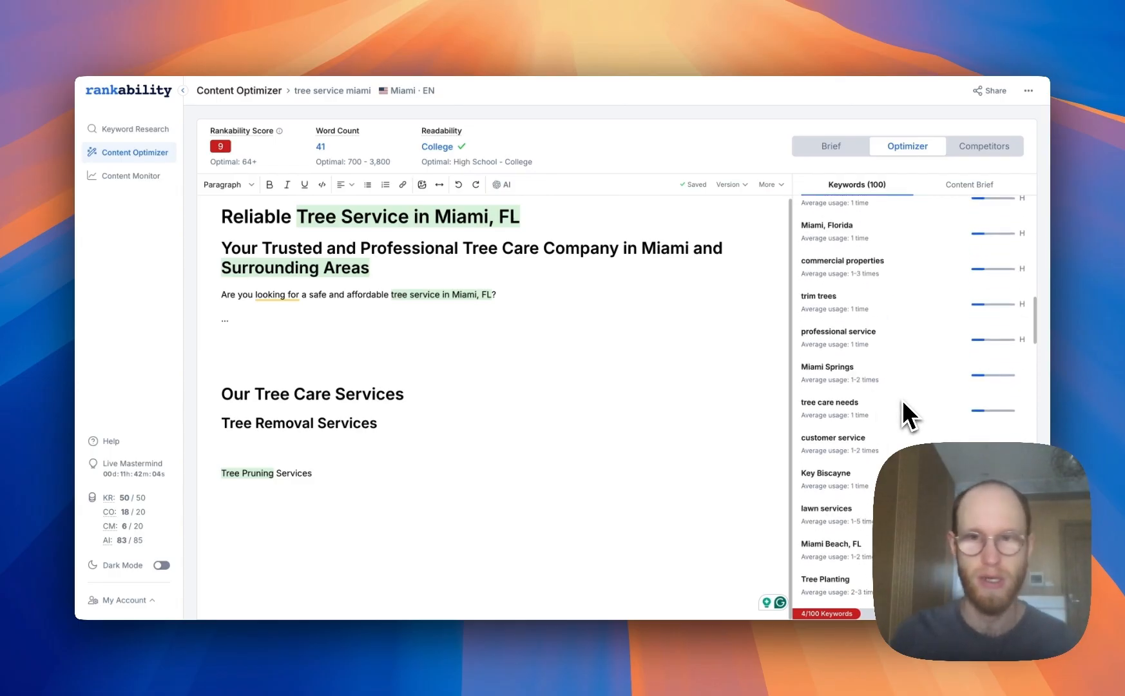
scroll(900, 368, "down", 2)
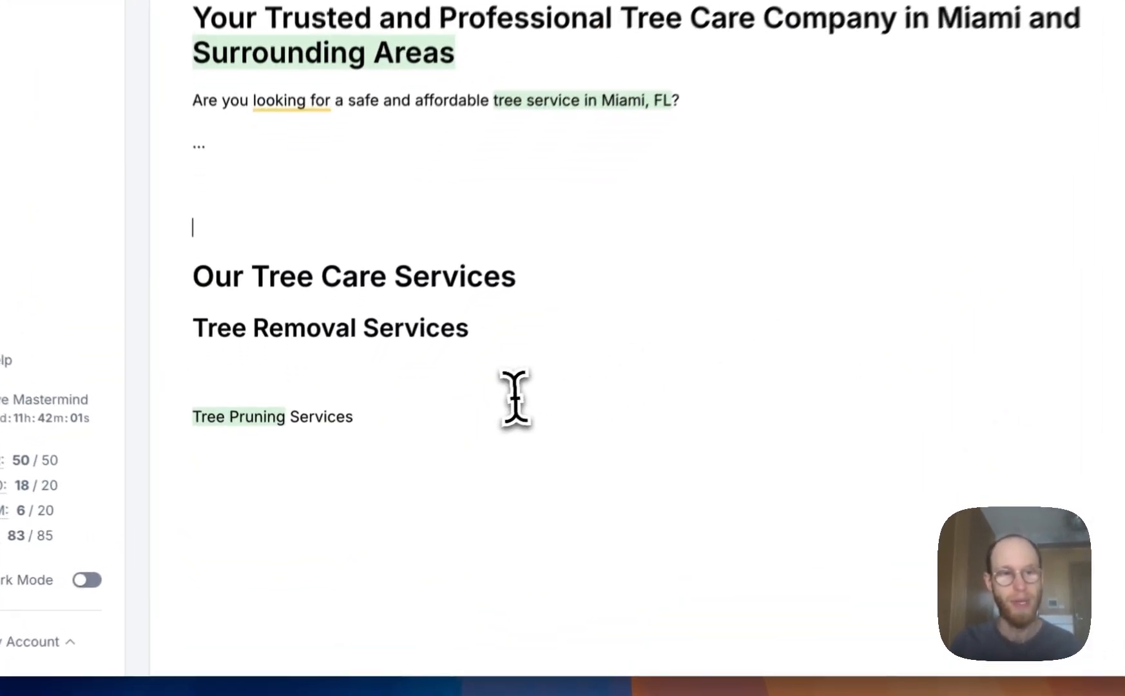
- Add a "Stump Grinding" line below "Tree Pruning Services" in the services section
left_click(449, 478)
left_click(436, 473)
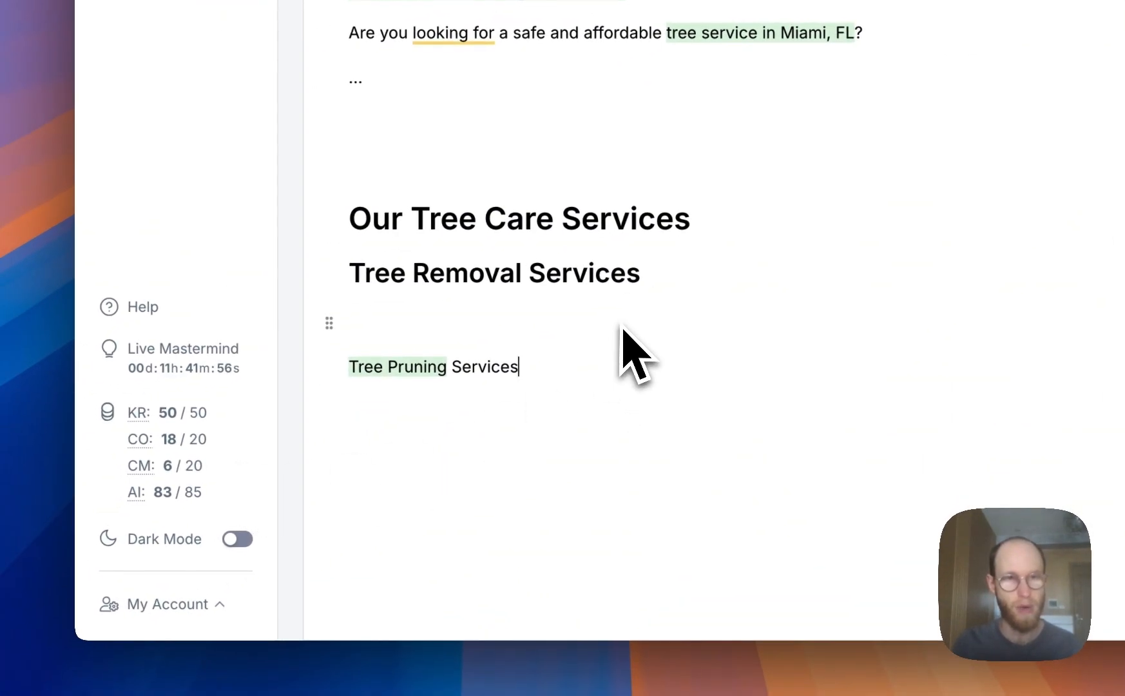
key("Return")
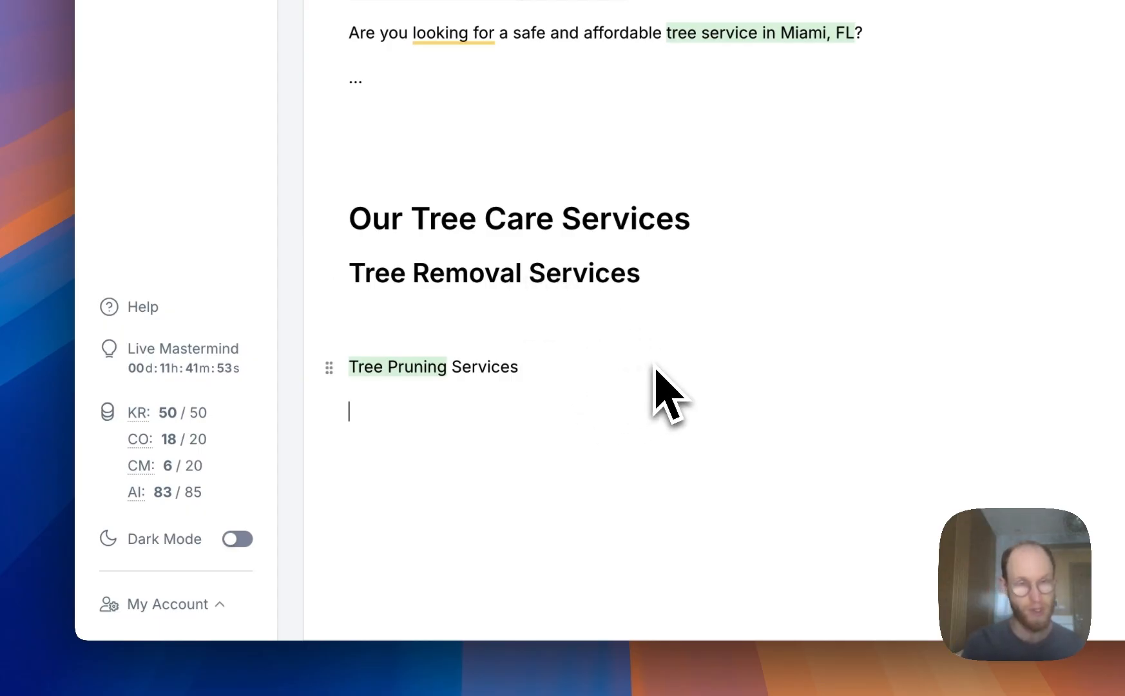
type("Stump gr")
type(" Grindi")
key("Return")
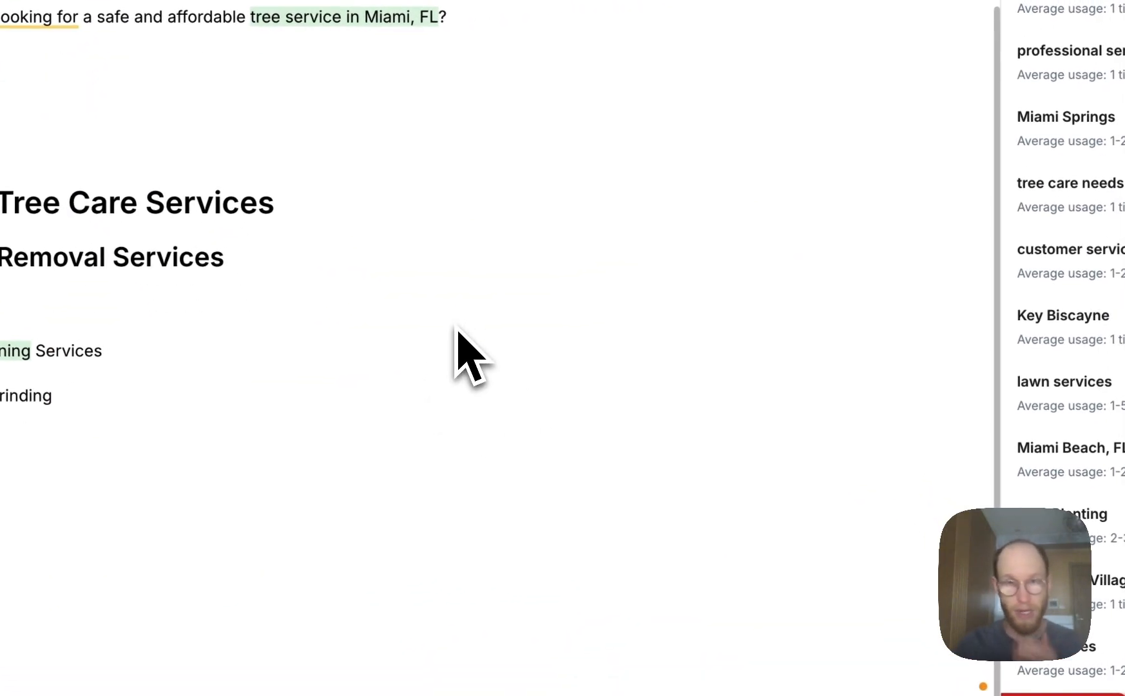
- Look through the keyword suggestions for more services, and filter the list by "remov"
left_click(319, 351)
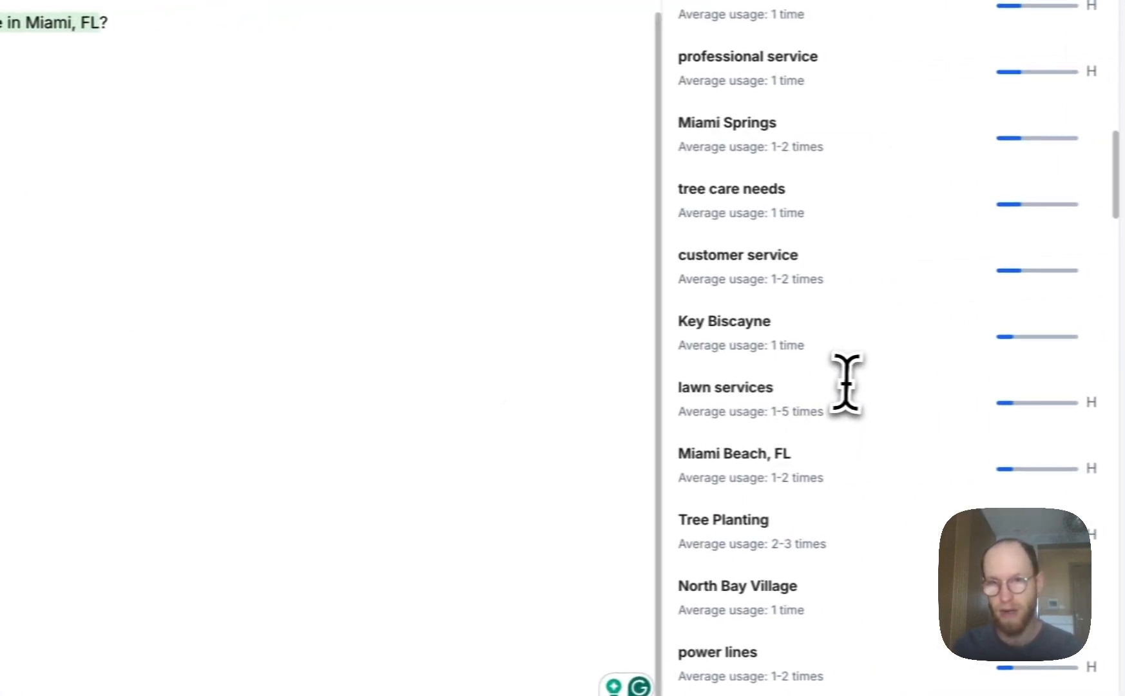
scroll(845, 361, "down", 3)
scroll(824, 437, "down", 3)
scroll(804, 491, "down", 5)
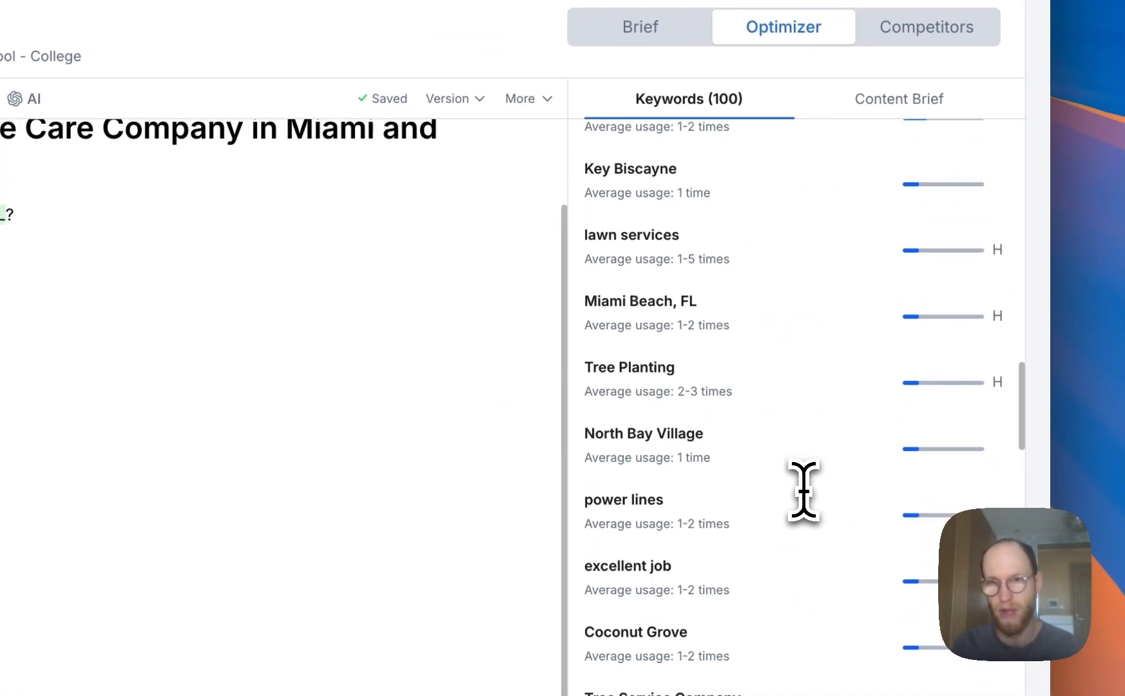
scroll(804, 503, "down", 3)
scroll(866, 400, "up", 10)
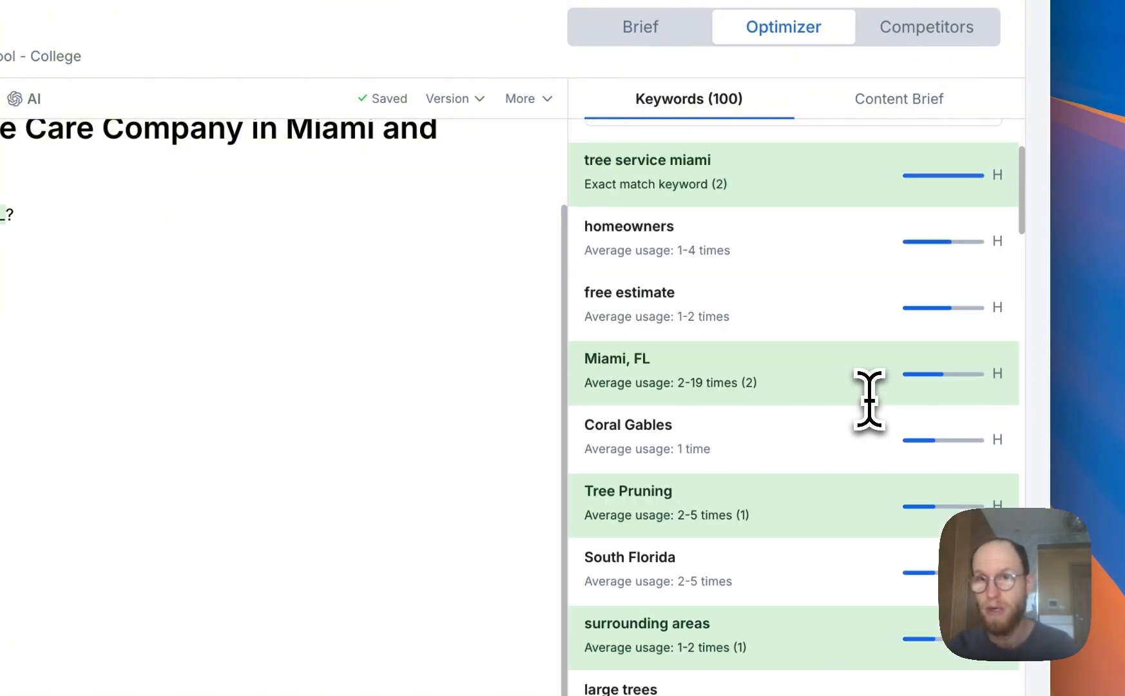
left_click(747, 197)
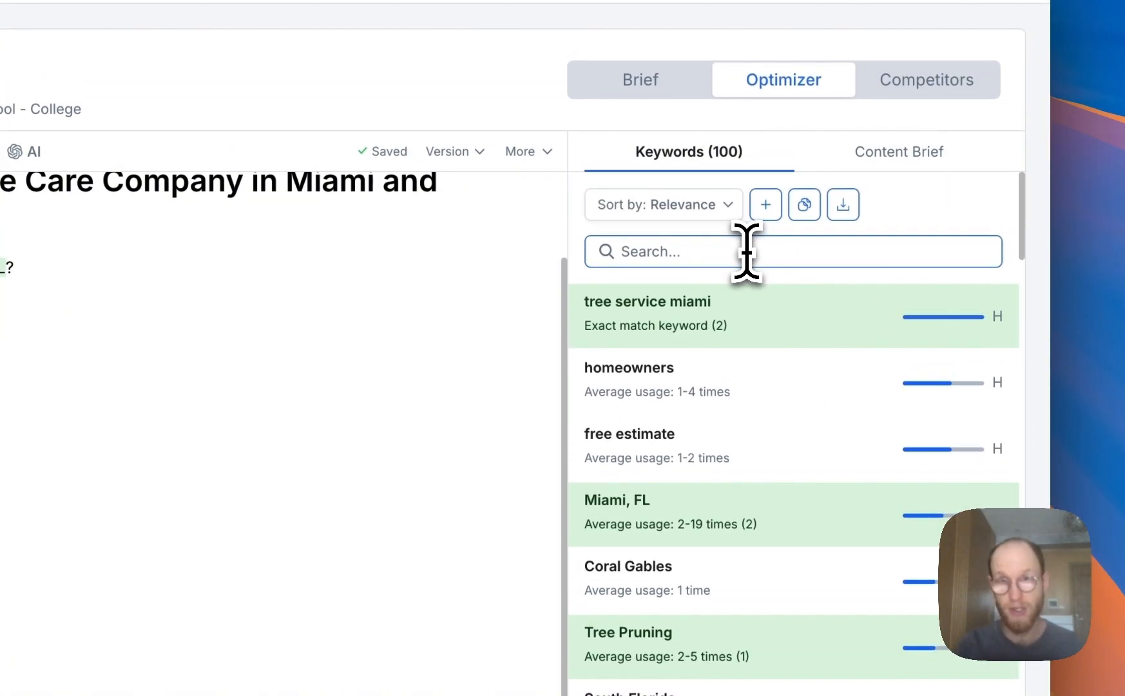
type("remov")
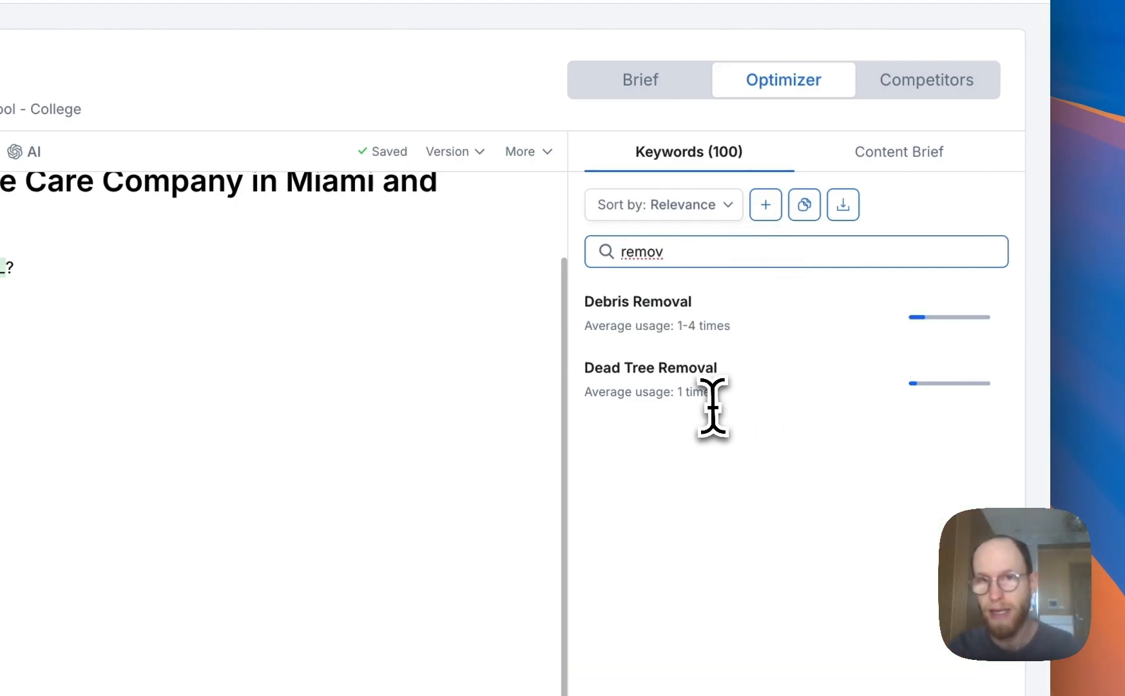
- Write "dead tree removal" on its own line under the "Tree Removal Services" heading
left_click(277, 417)
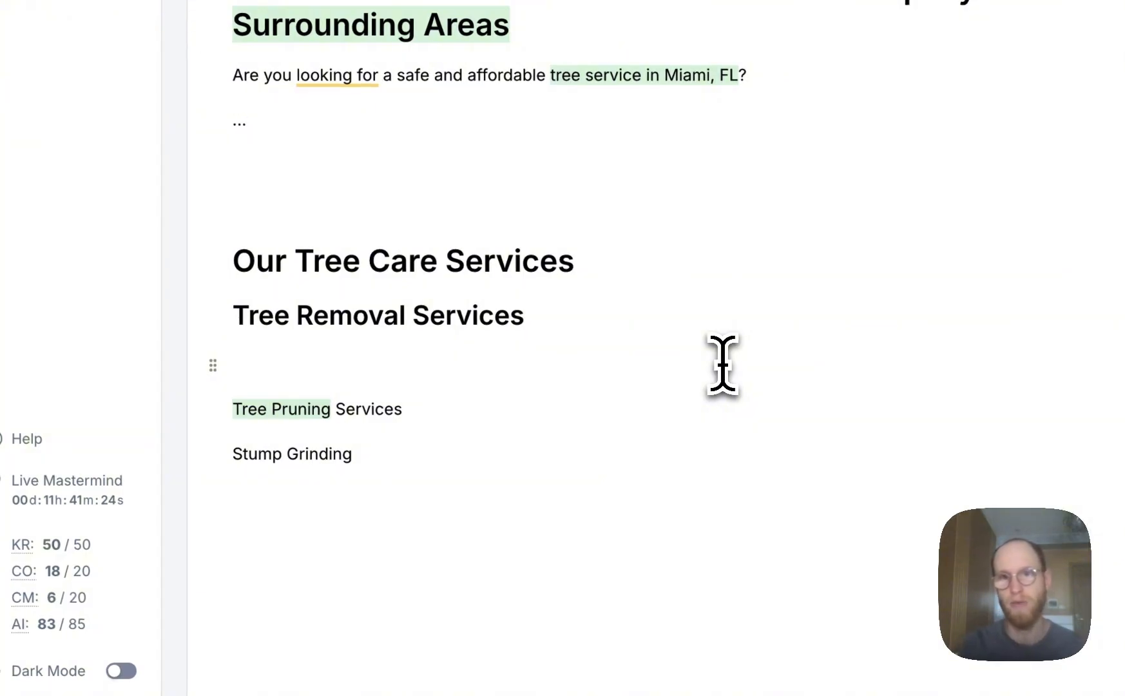
type("dead tree removal")
key("Return")
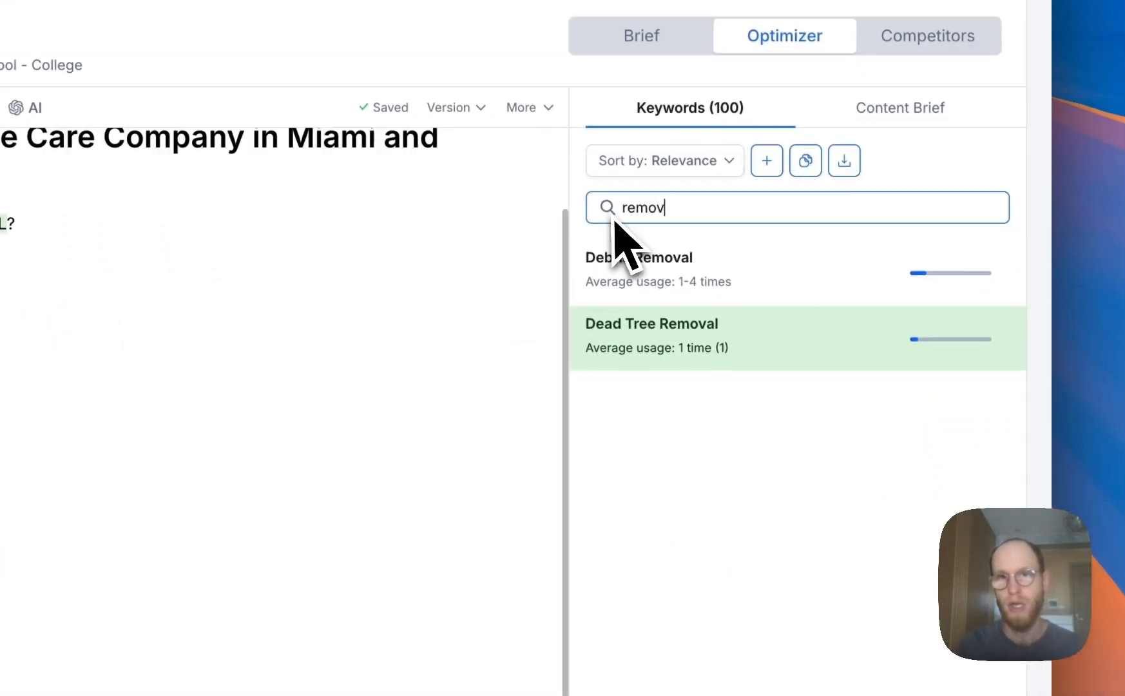
- Filter the keyword list by "trim" and write "trim trees / professional tree trimming /" beneath "Tree Pruning Services"
double_click(628, 323)
type("tri")
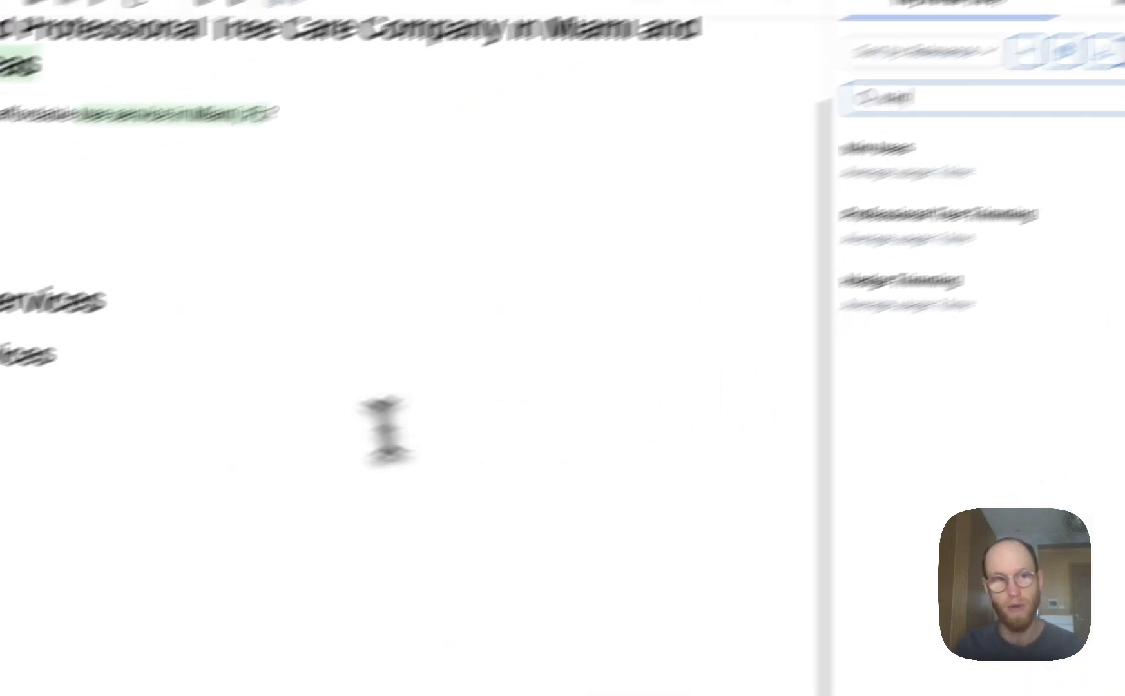
left_click(416, 322)
key("Return")
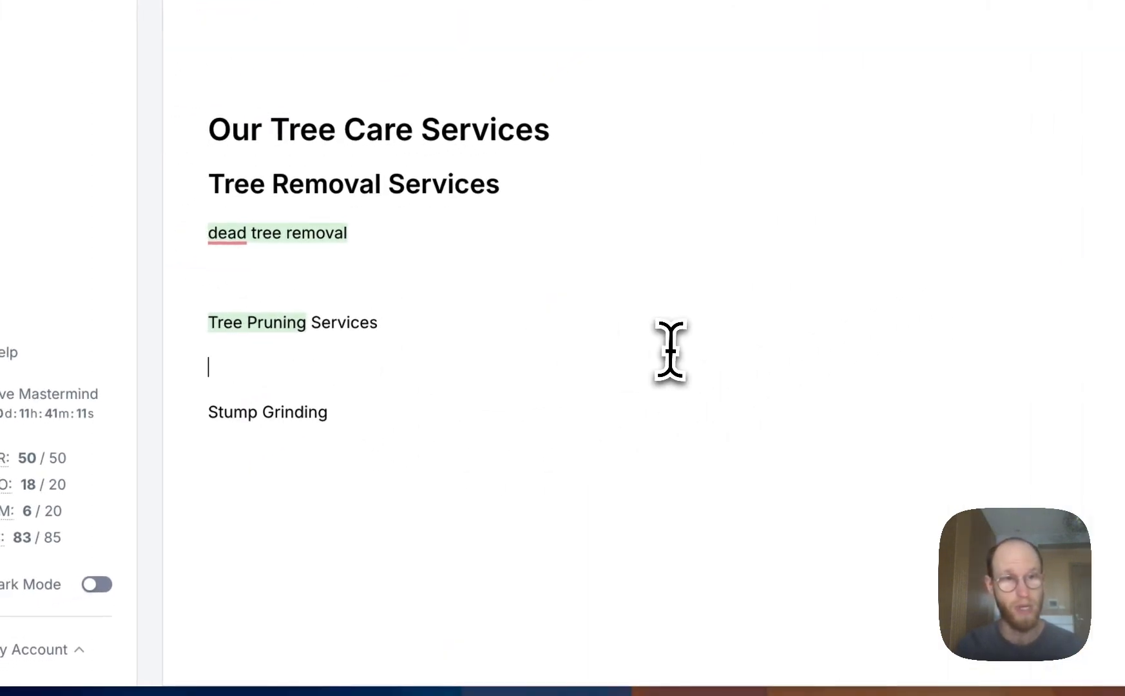
key("Return")
key("Up")
type("trim trees p")
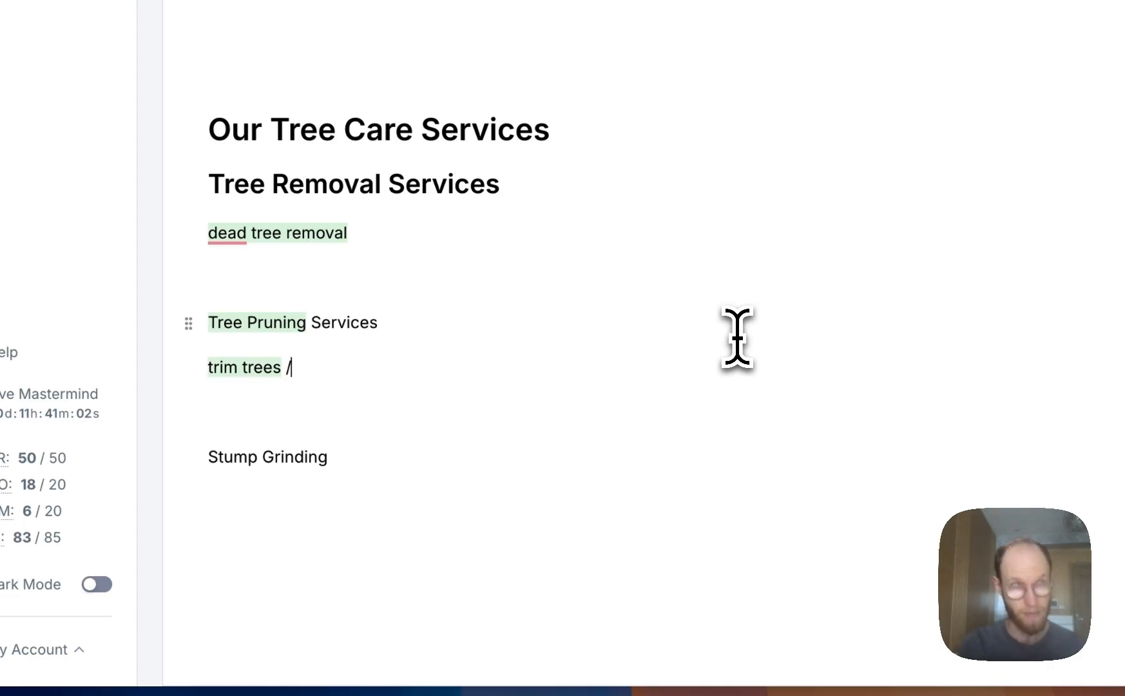
type("/ professio")
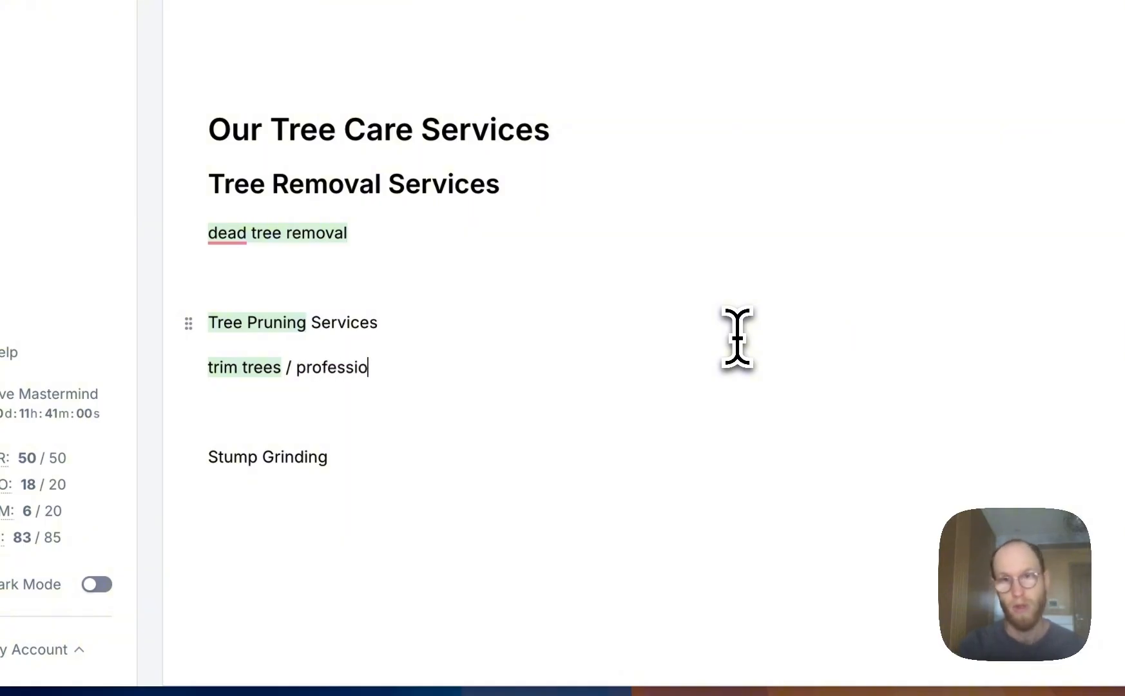
type("nal tree trimming /")
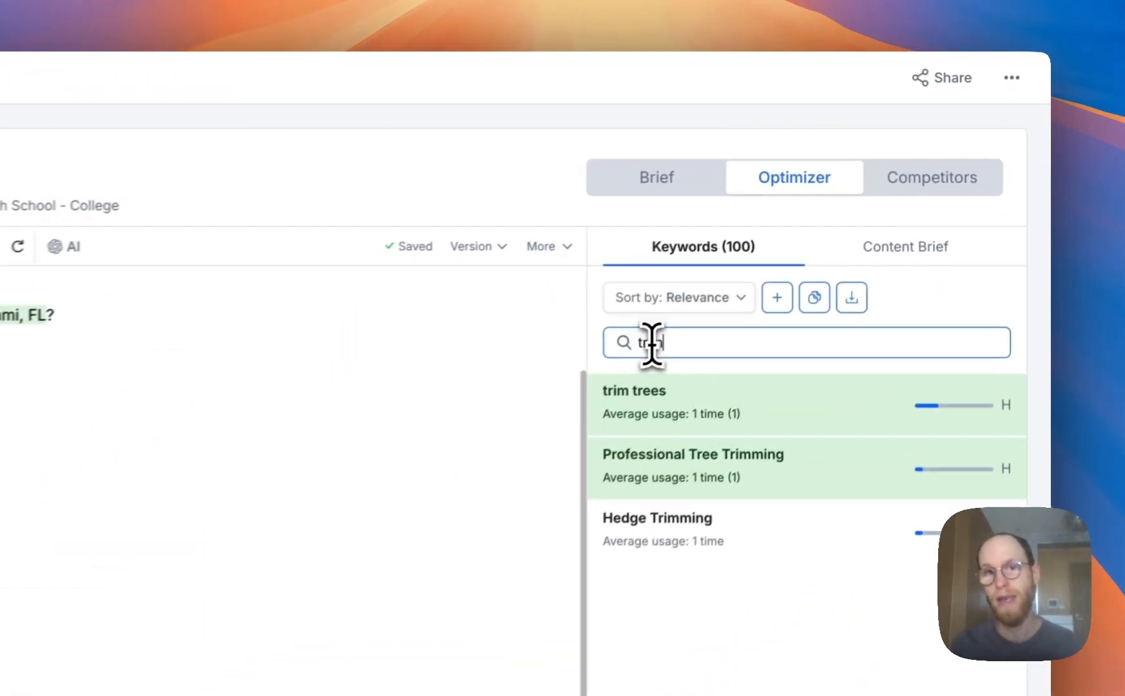
- Clear the keyword search filter and copy the full keyword list to the clipboard
double_click(652, 344)
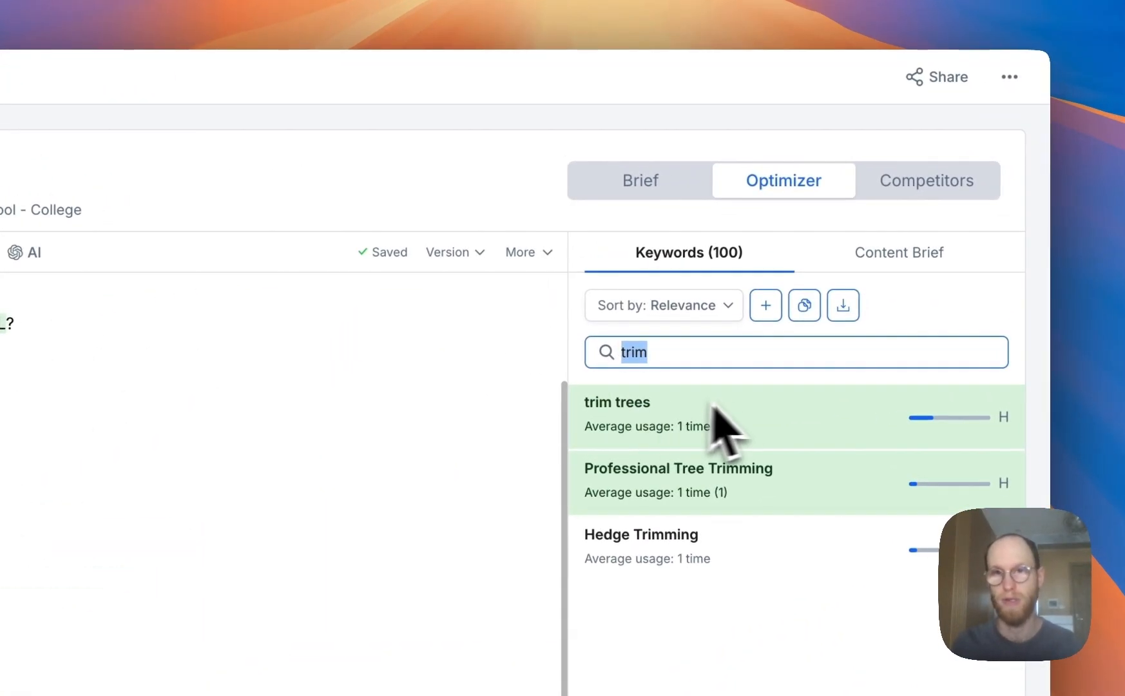
key("BackSpace")
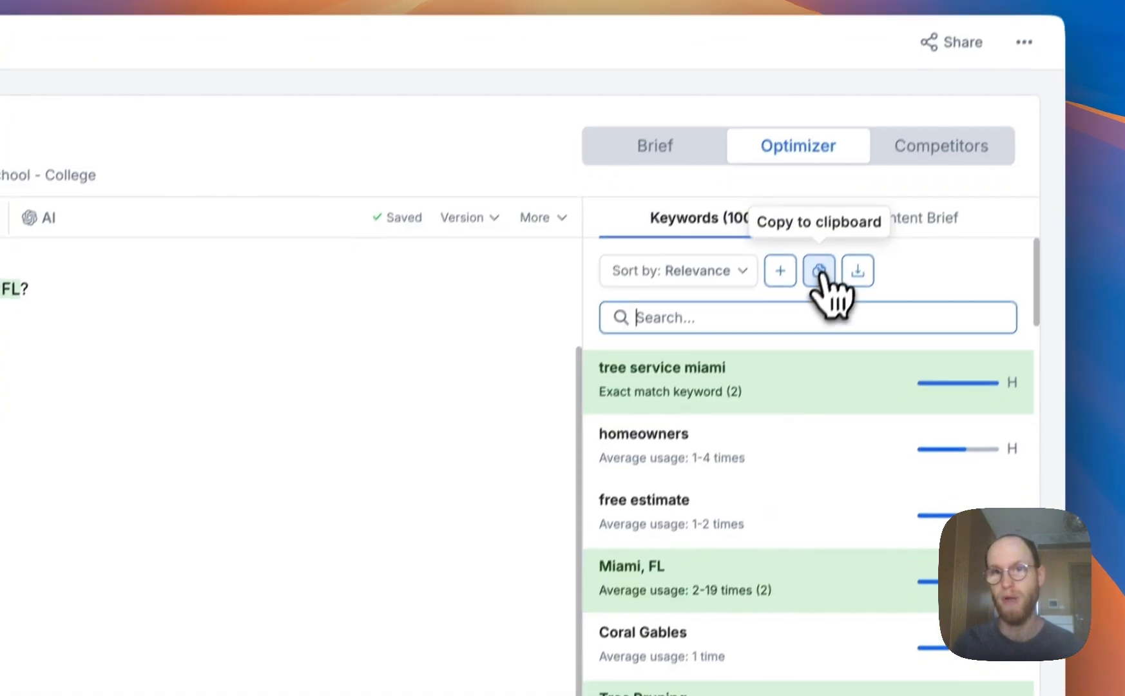
left_click(807, 307)
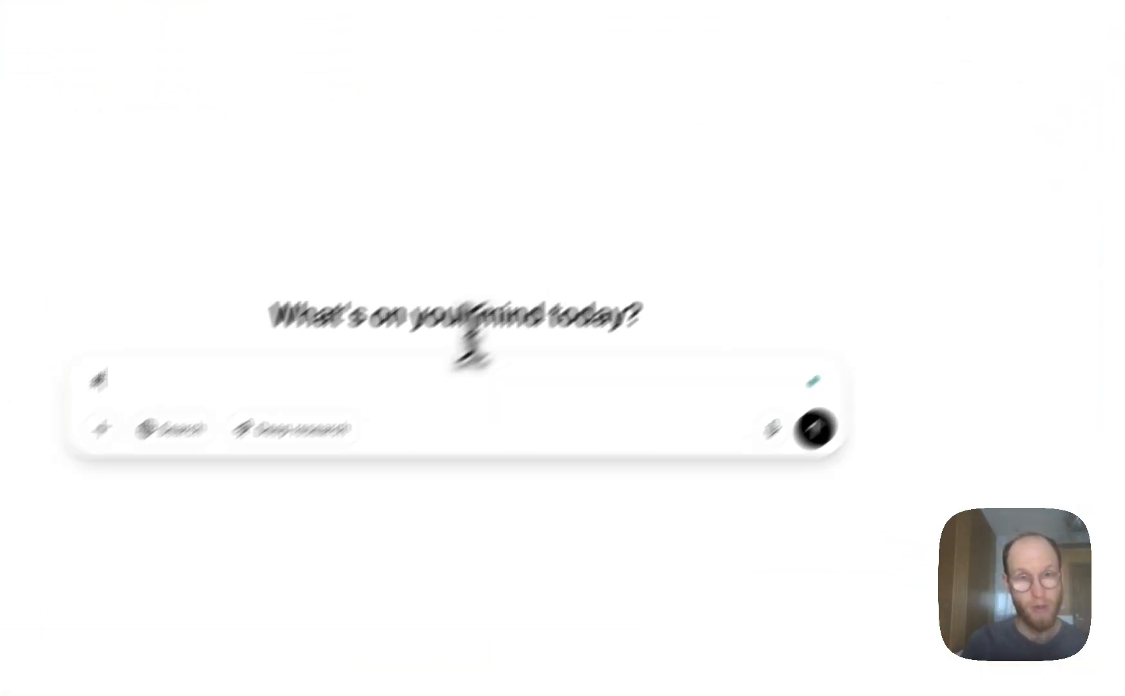
- Switch to ChatGPT, enter the homepage-writing prompt template with its BUSINESS NAME, TARGETED AREA and TARGET WORD COUNT placeholders, and review its instructions
type("homepage for our client BUSINESS NAME in TARGETED AREA")
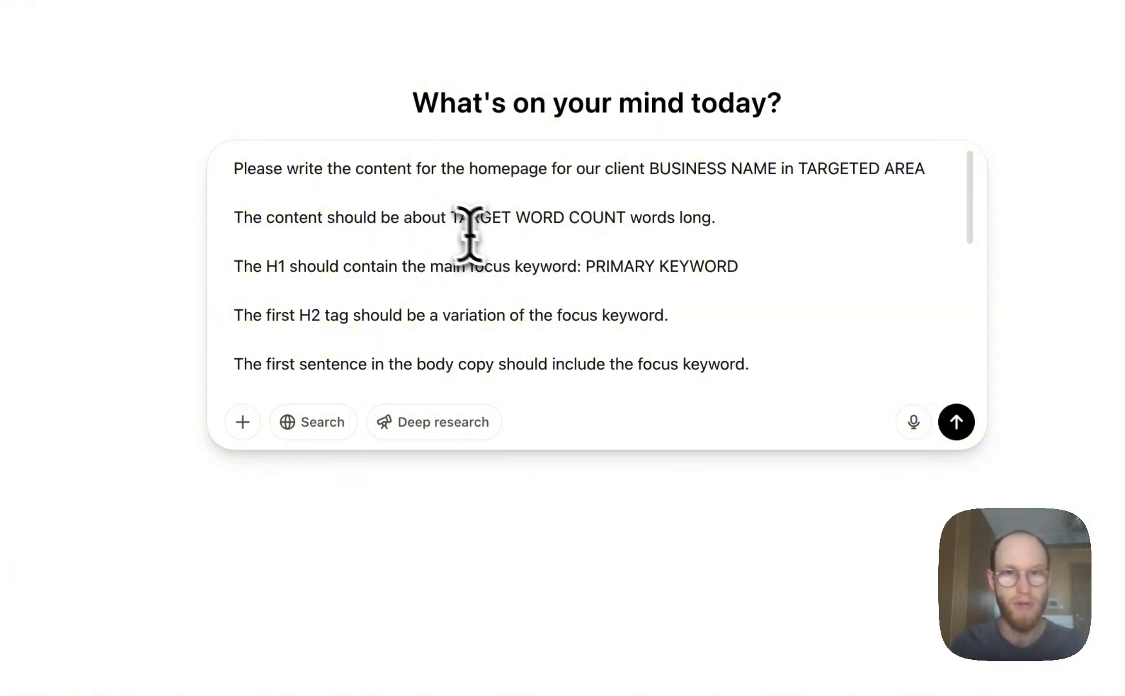
left_click_drag(451, 226, 622, 218)
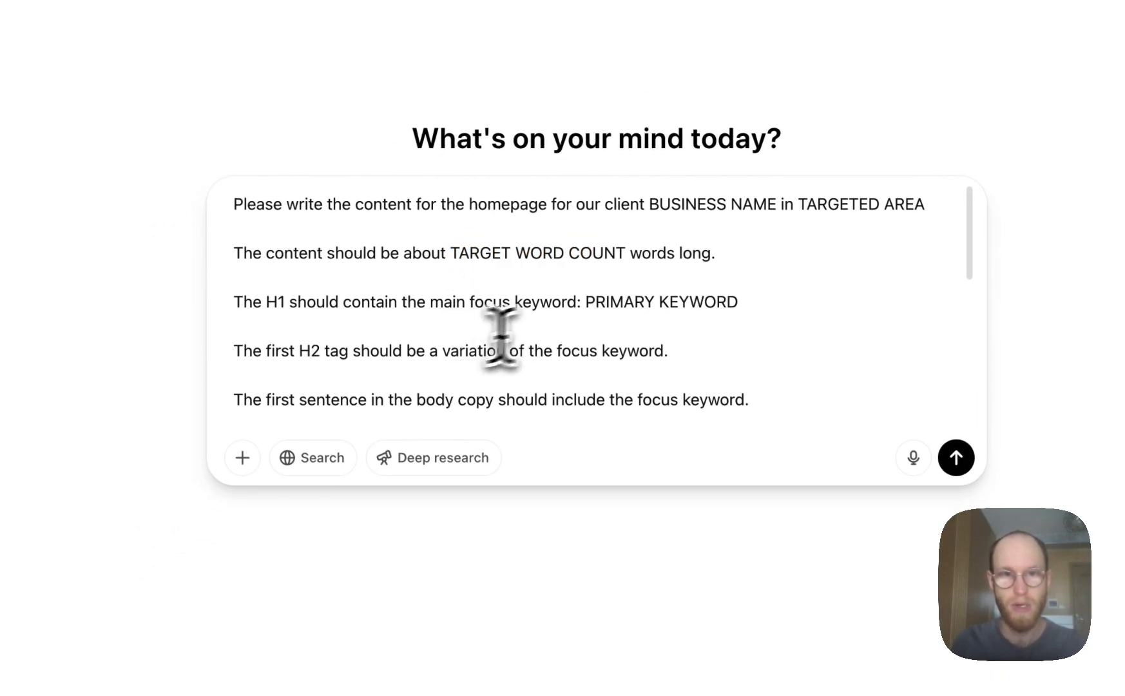
scroll(609, 310, "down", 3)
scroll(609, 309, "down", 4)
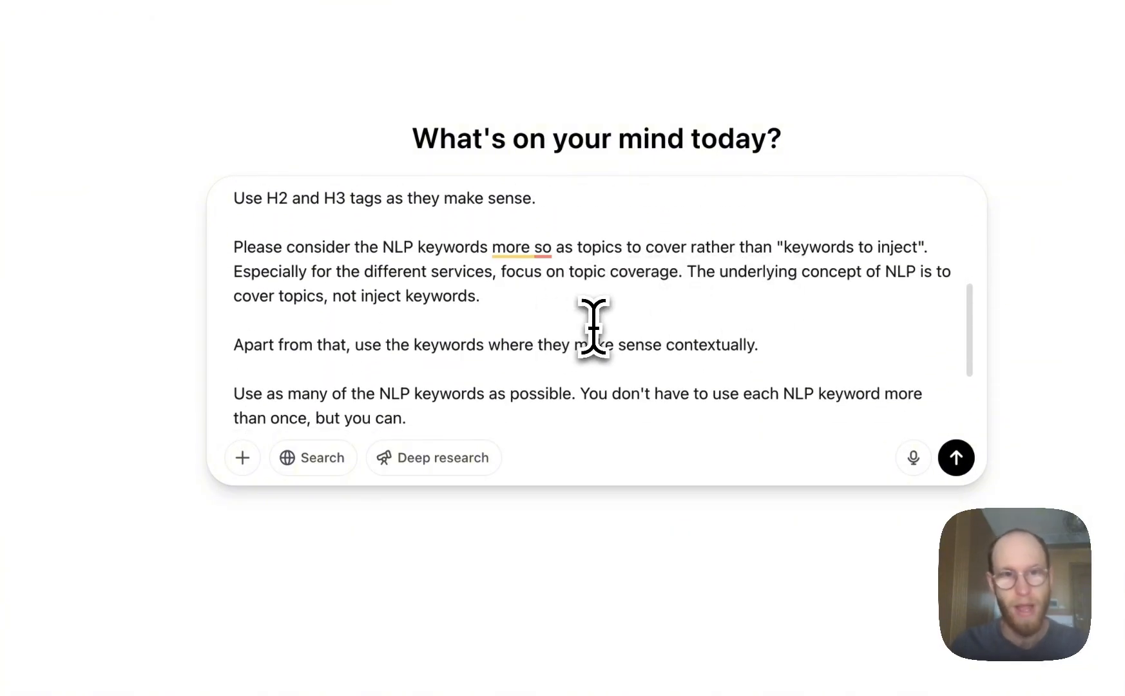
scroll(593, 328, "down", 5)
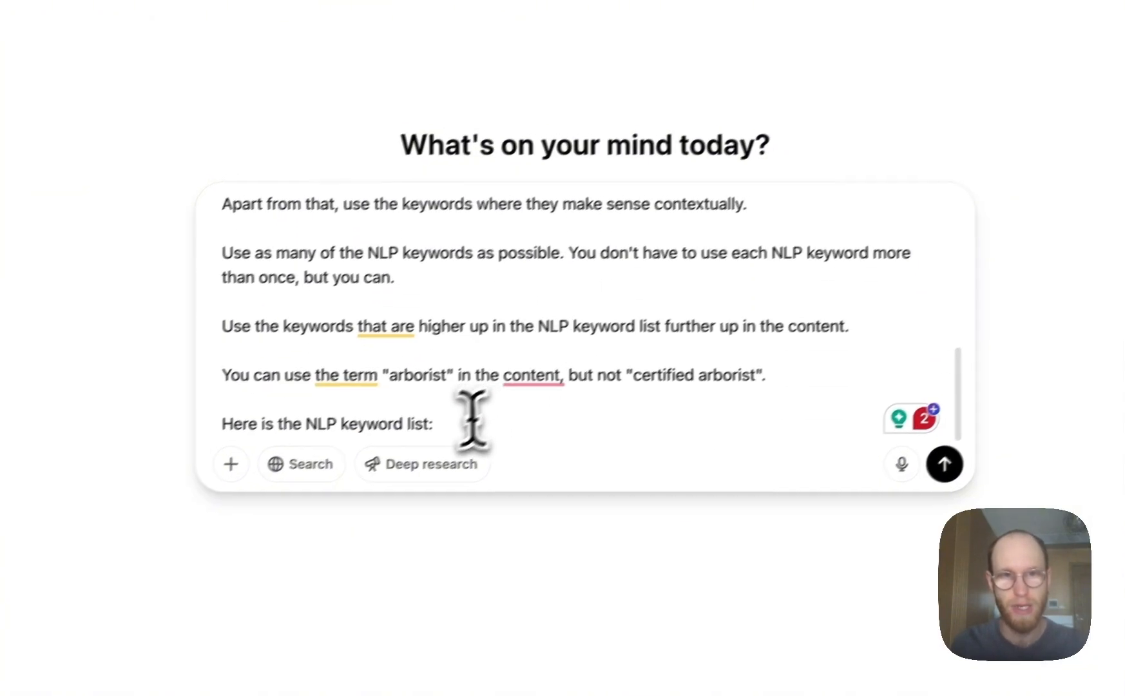
- Paste the copied keywords below "Here is the NLP keyword list:" at the end of the prompt and submit it
left_click(480, 417)
key("shift+Return")
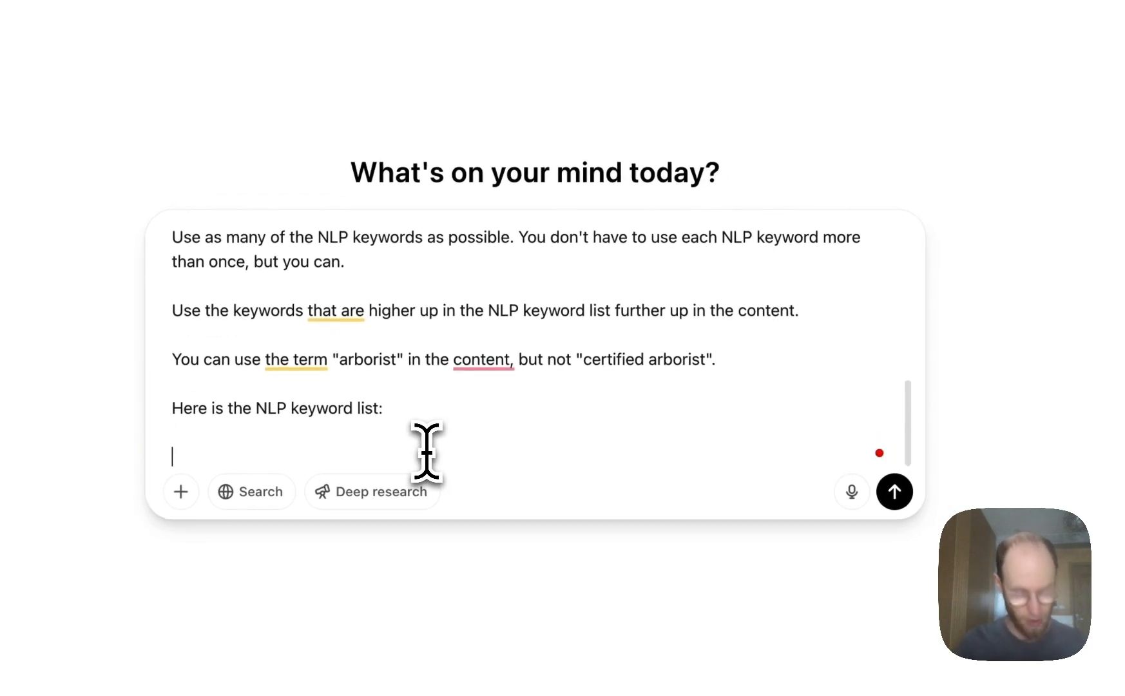
key("super+v")
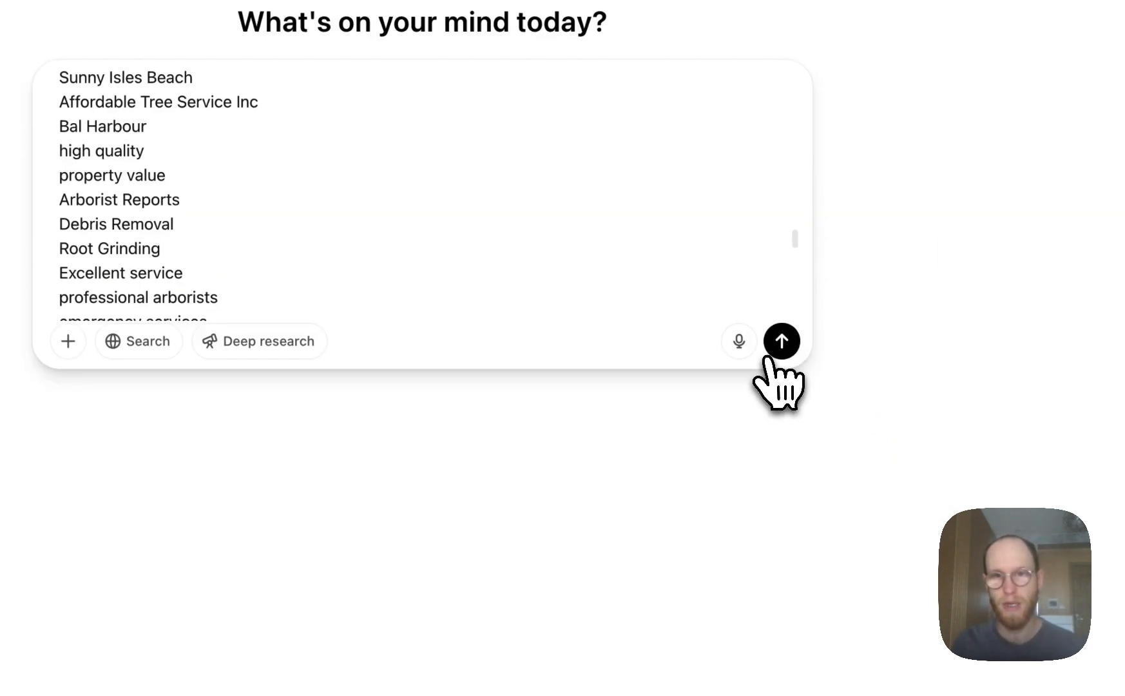
left_click(778, 348)
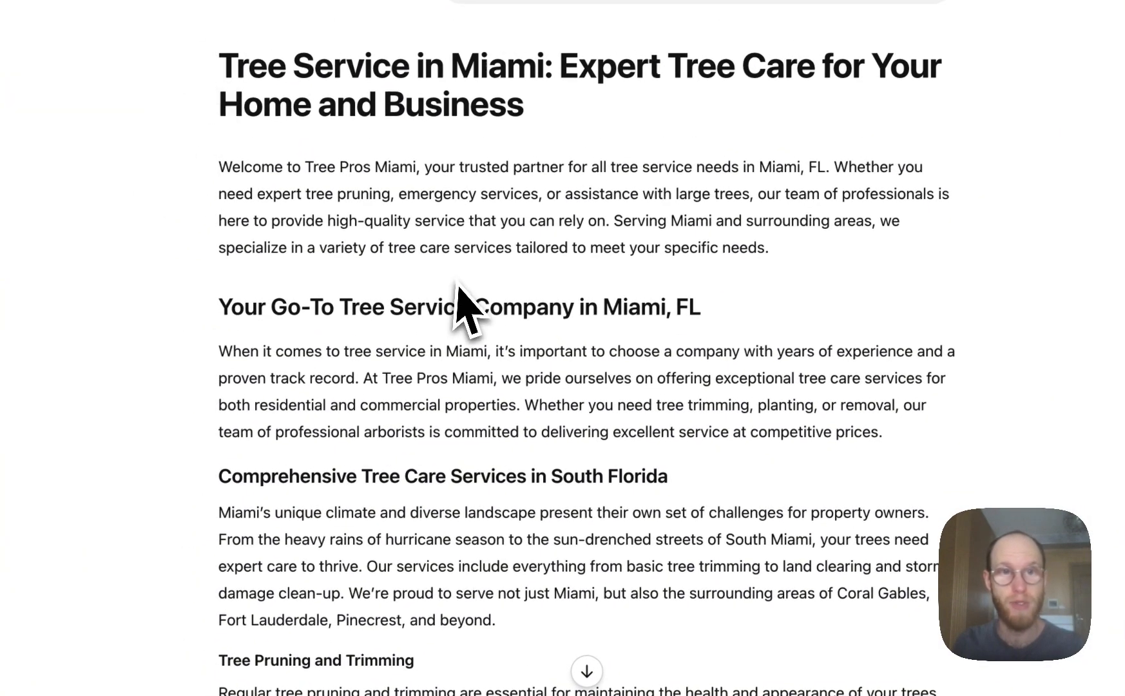
- Copy the entire generated homepage text, from the H1 to the closing call to action, and replace all content in the Content Optimizer with it
scroll(462, 282, "down", 20)
left_click_drag(220, 66, 461, 281)
left_click_drag(683, 502, 829, 610)
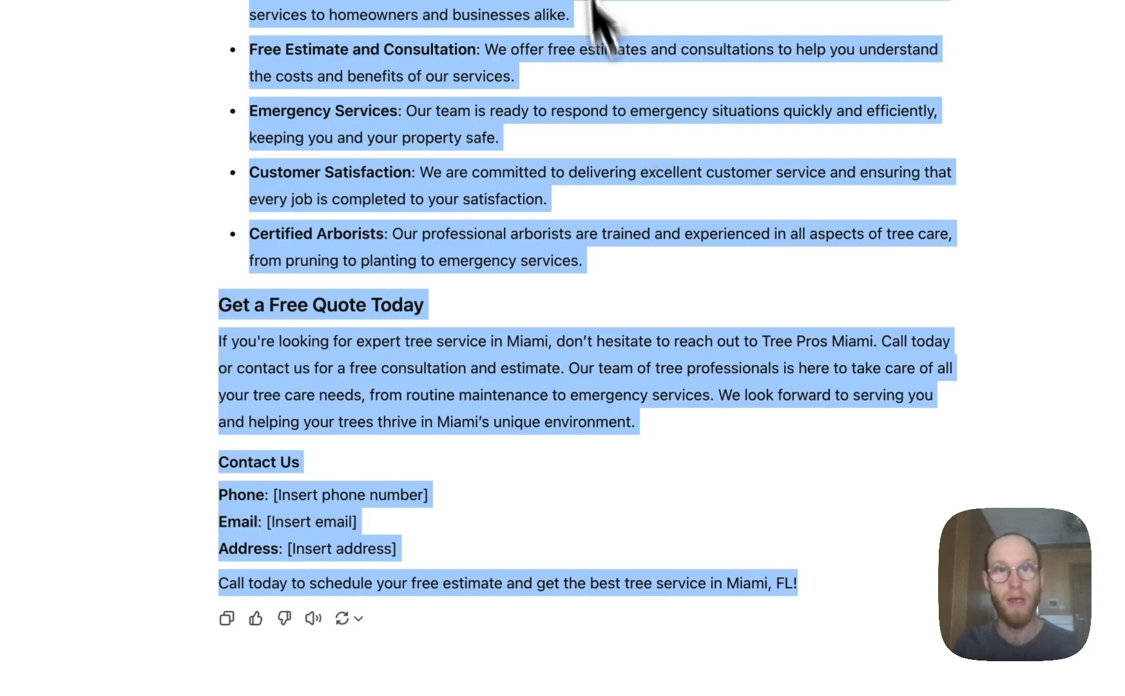
left_click(357, 3)
left_click(262, 267)
key("super+a")
key("super+v")
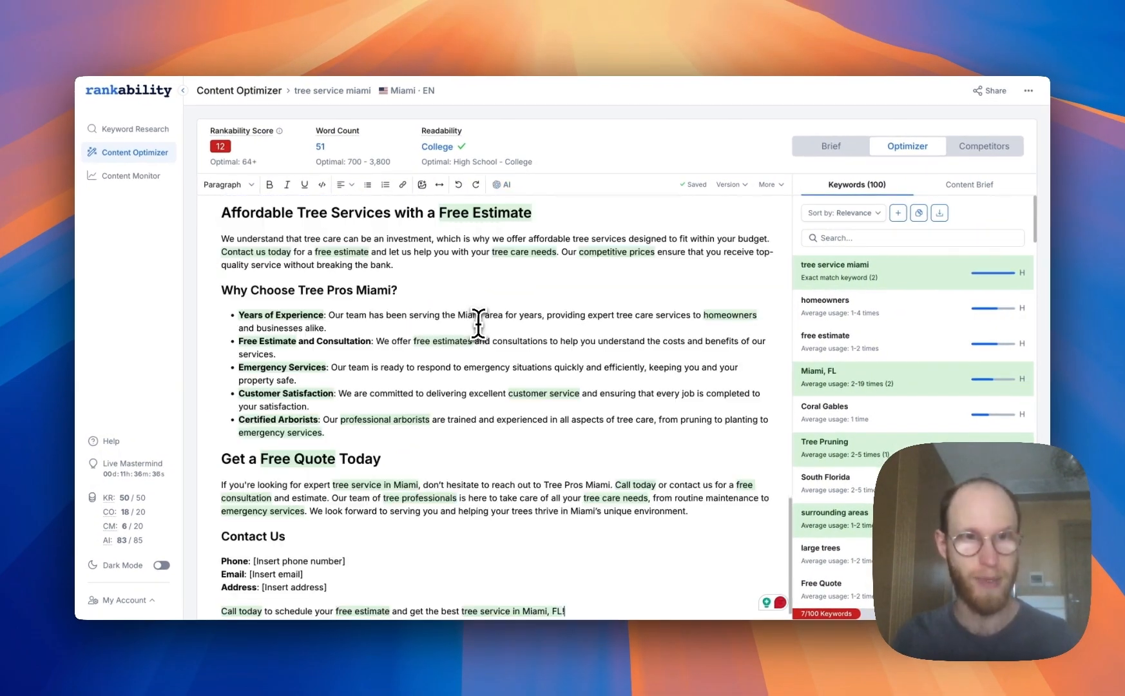
- Review the pasted page from its beginning and examine which suggested keywords it covers throughout the list
scroll(490, 314, "up", 5)
scroll(583, 319, "up", 10)
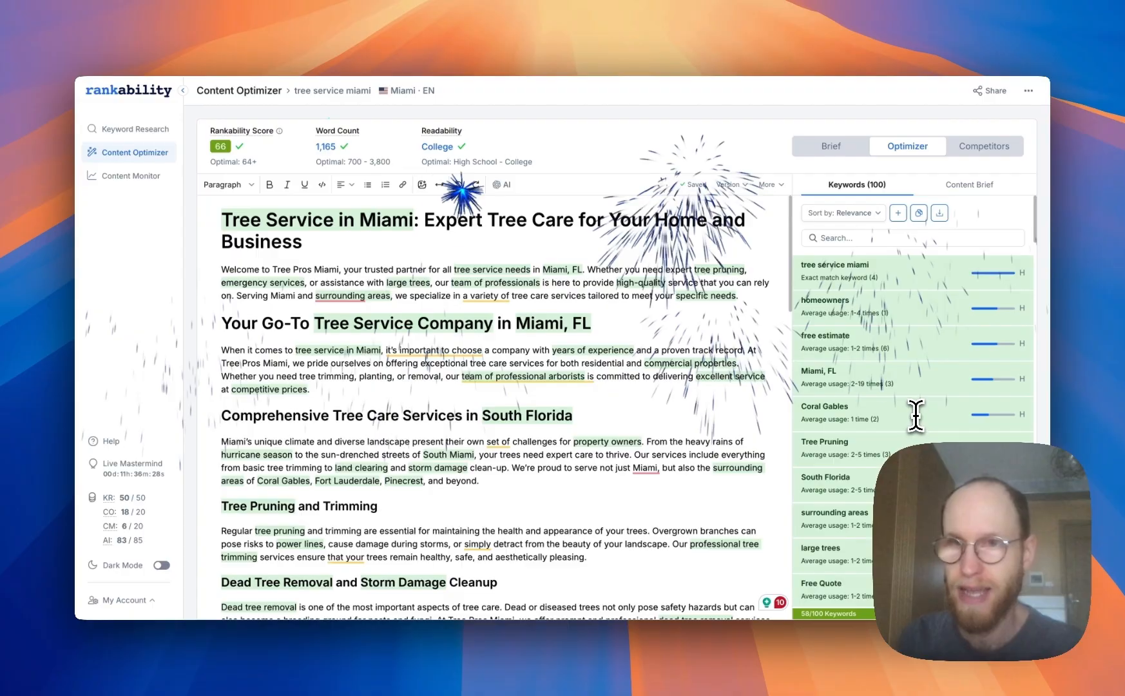
scroll(919, 415, "down", 5)
scroll(920, 412, "down", 5)
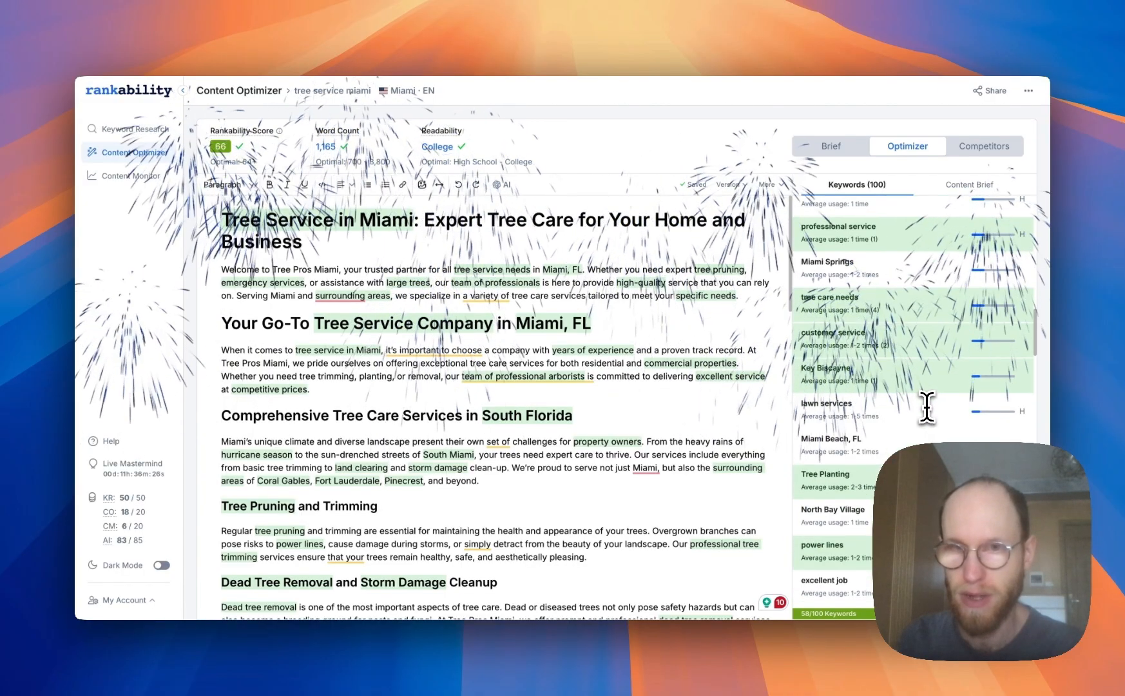
scroll(914, 394, "down", 10)
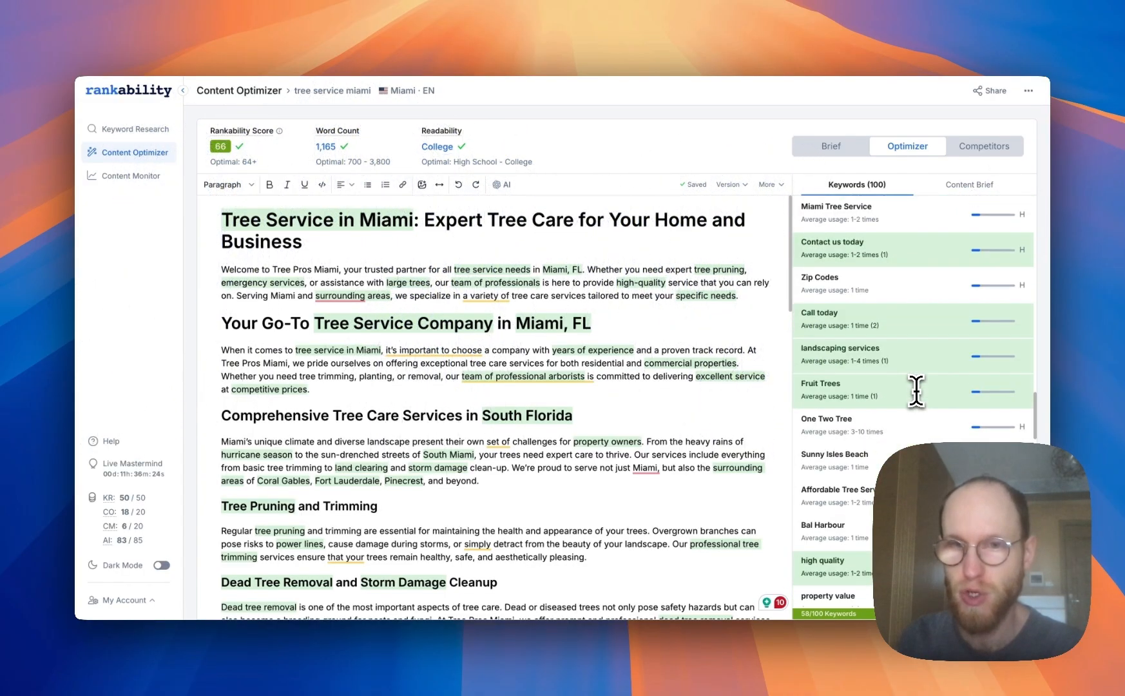
scroll(916, 390, "down", 5)
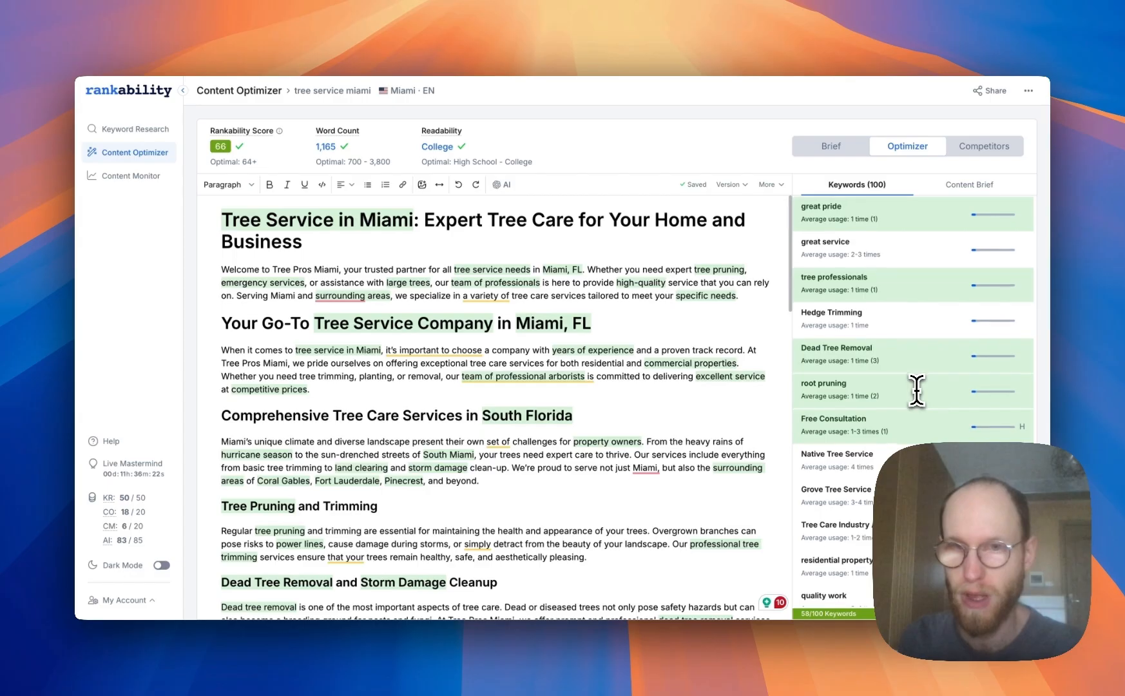
scroll(917, 390, "down", 4)
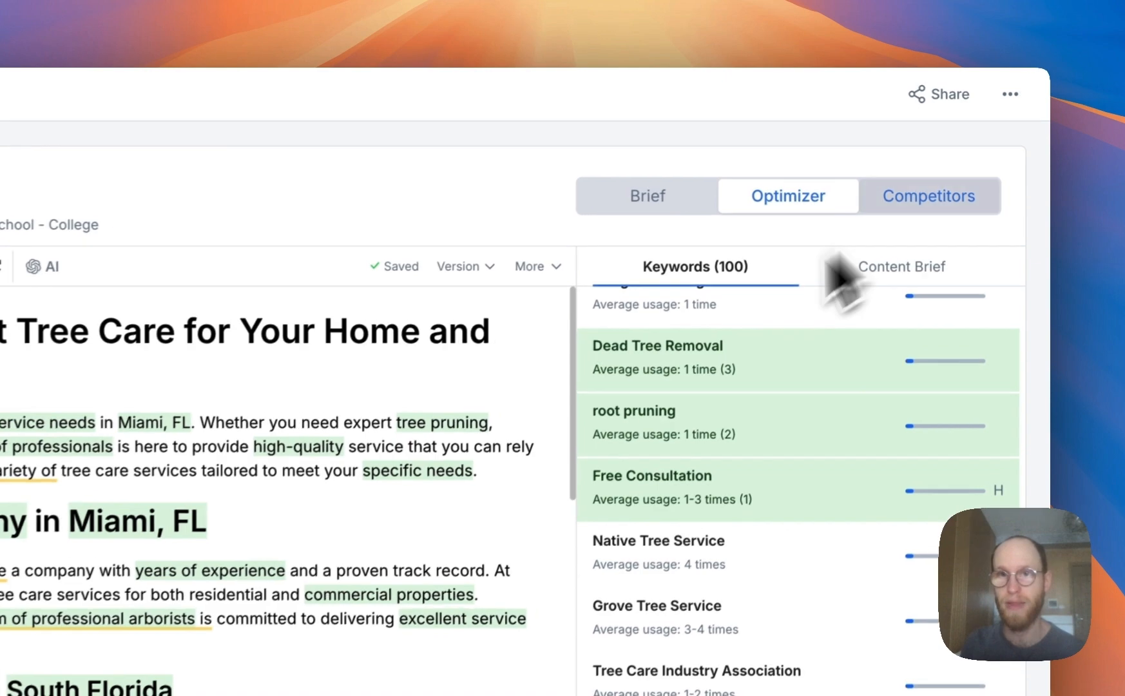
- Check the competitors' word counts and Rankability scores, and return to the optimizer to look over the page content
left_click(902, 200)
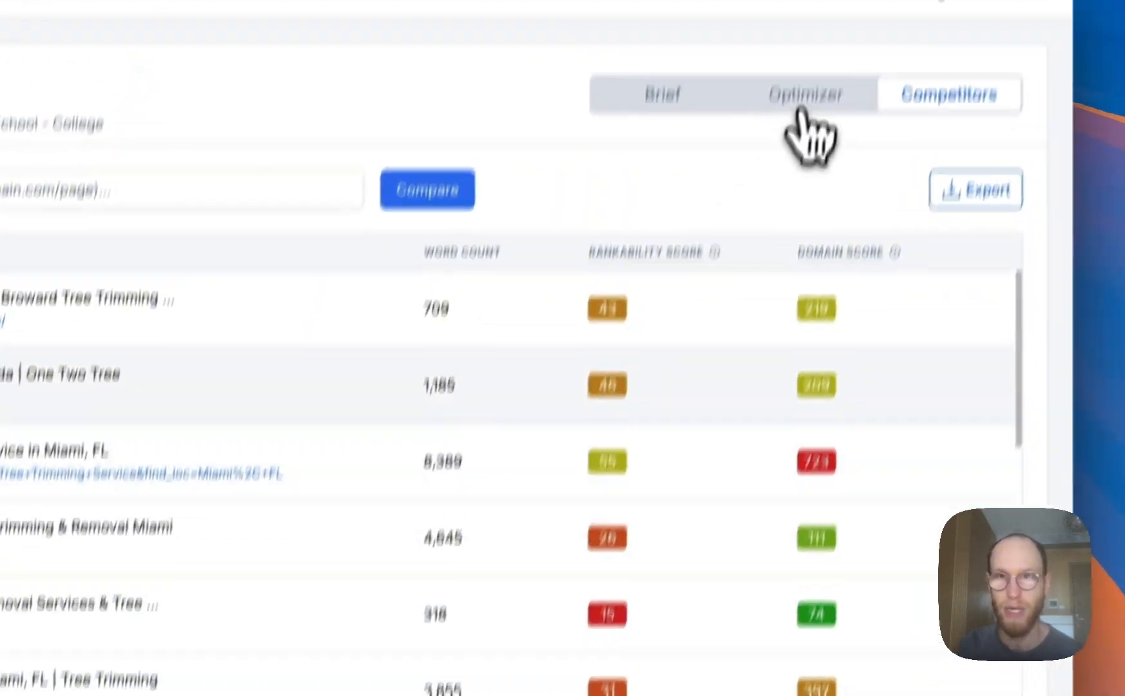
left_click(803, 100)
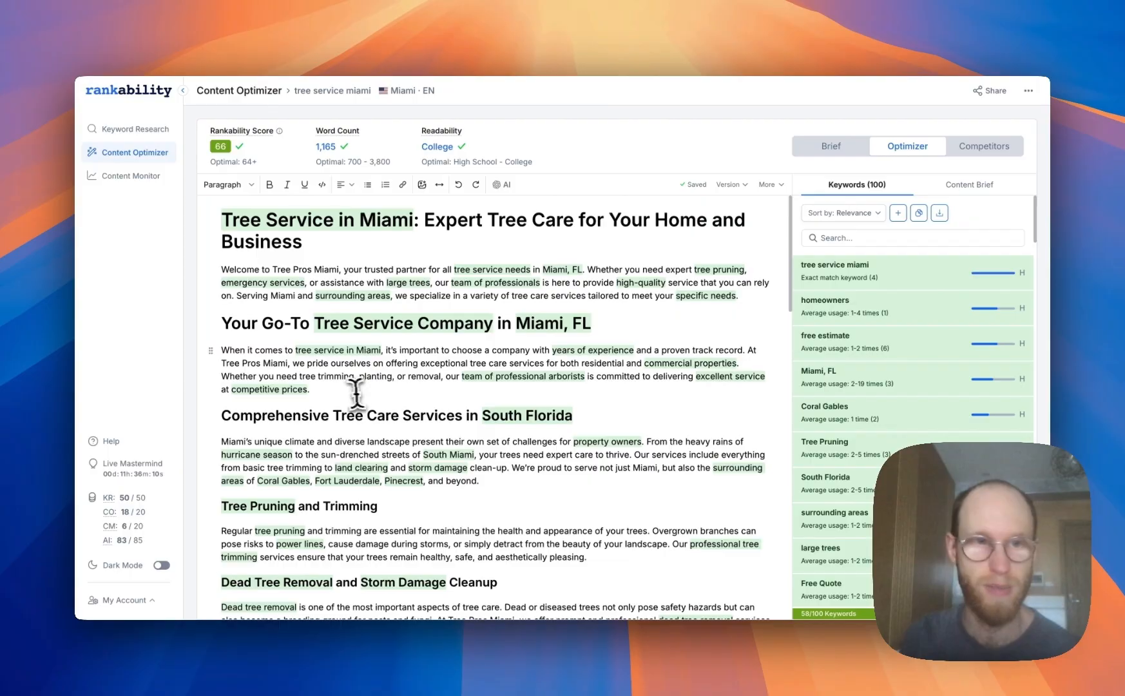
left_click(356, 391)
scroll(594, 403, "down", 1)
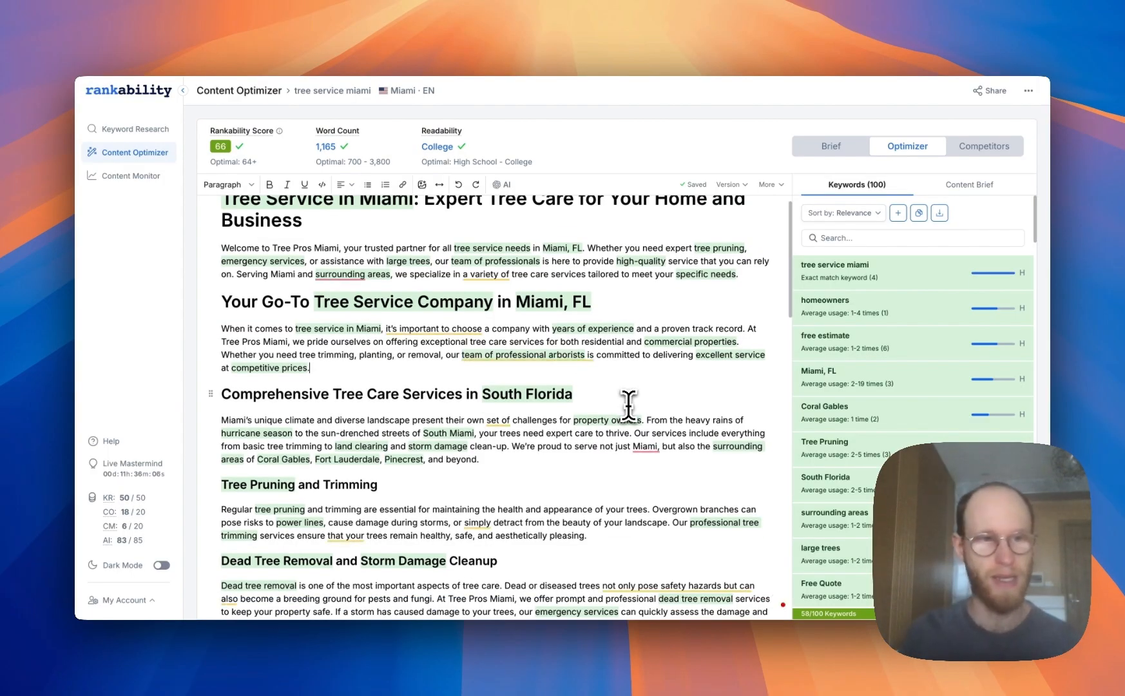
- Read through the whole page from the introduction to the contact details and return to the beginning
scroll(629, 405, "down", 3)
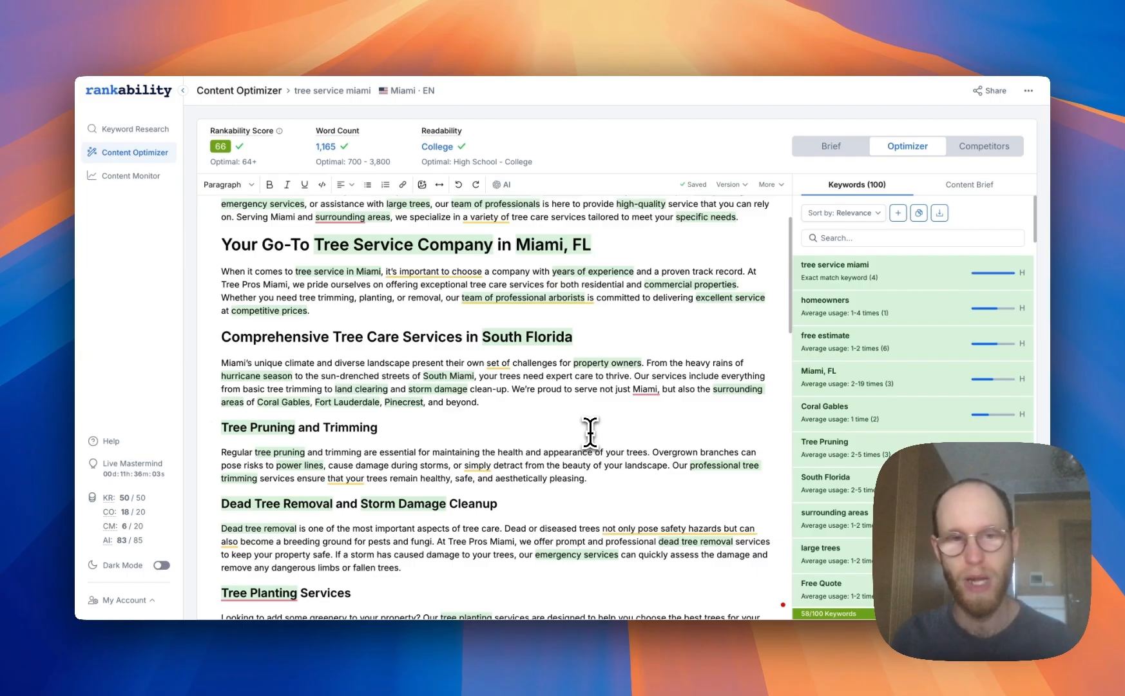
scroll(579, 426, "down", 15)
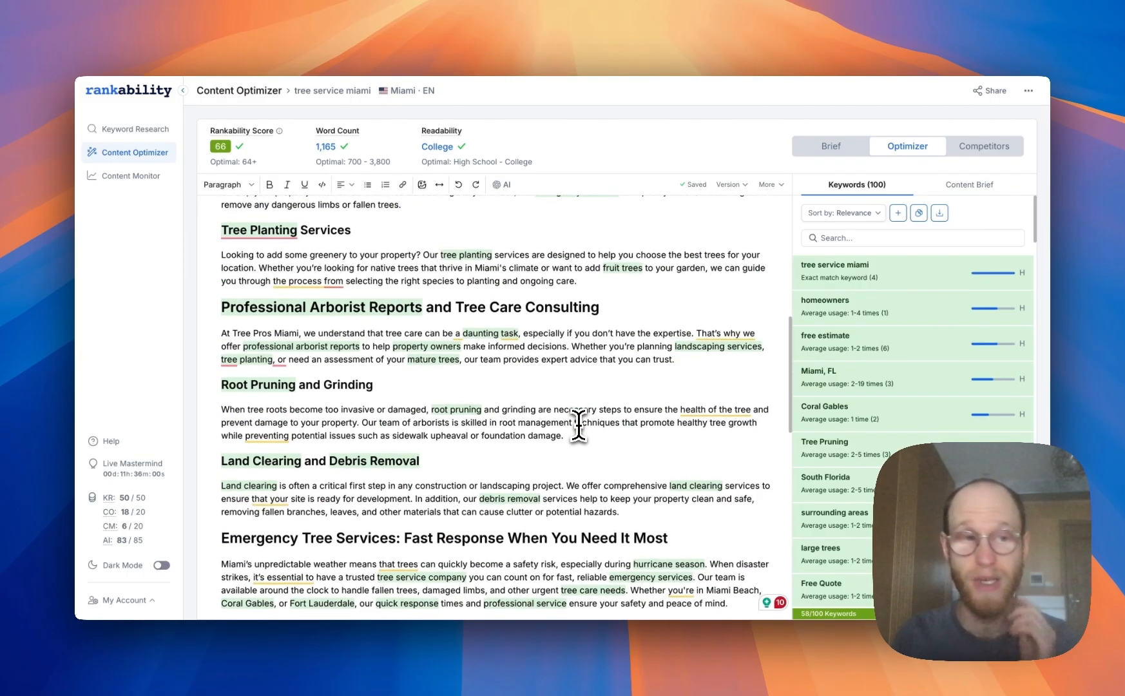
scroll(579, 425, "down", 5)
scroll(578, 423, "down", 10)
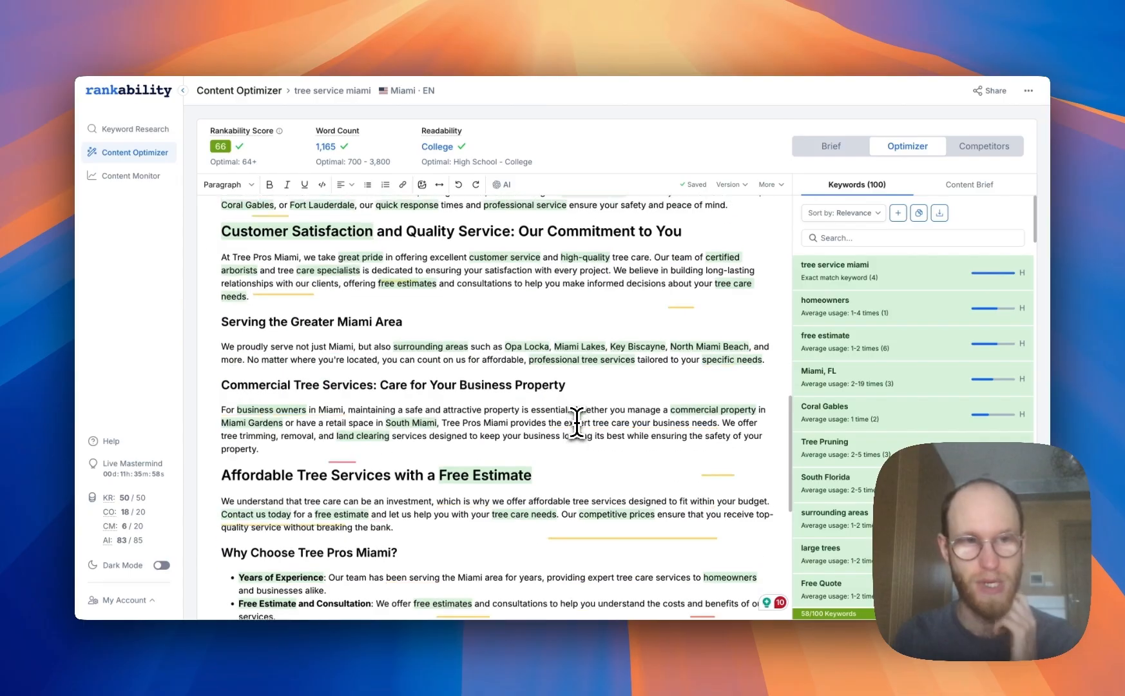
scroll(576, 423, "down", 10)
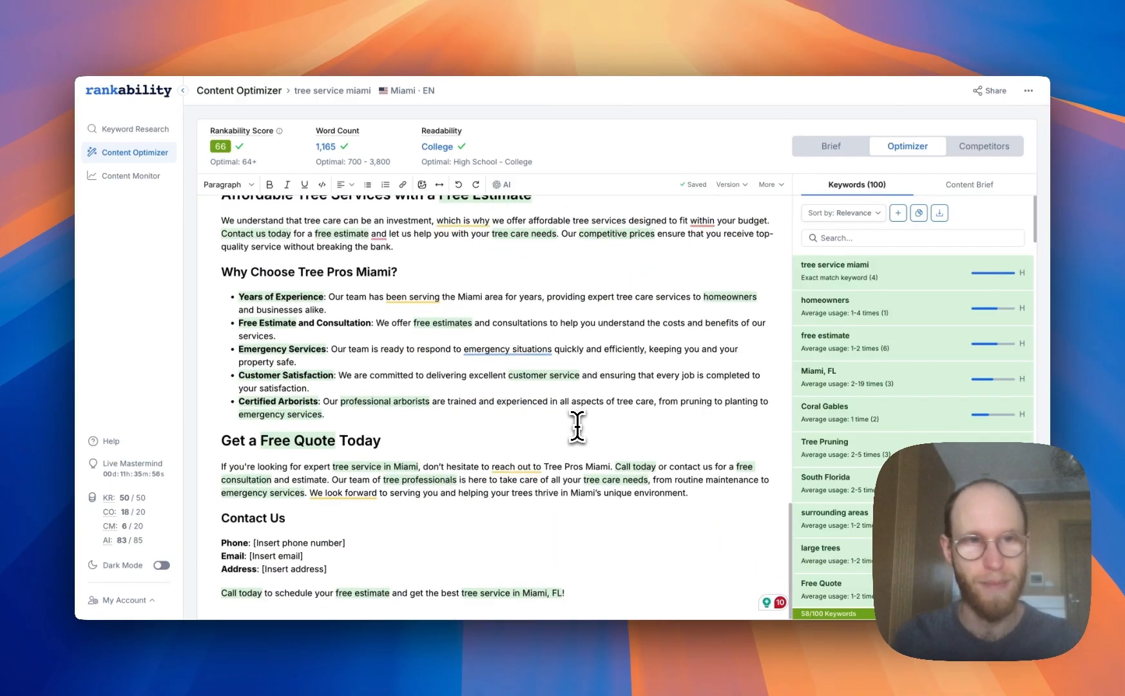
scroll(577, 426, "up", 20)
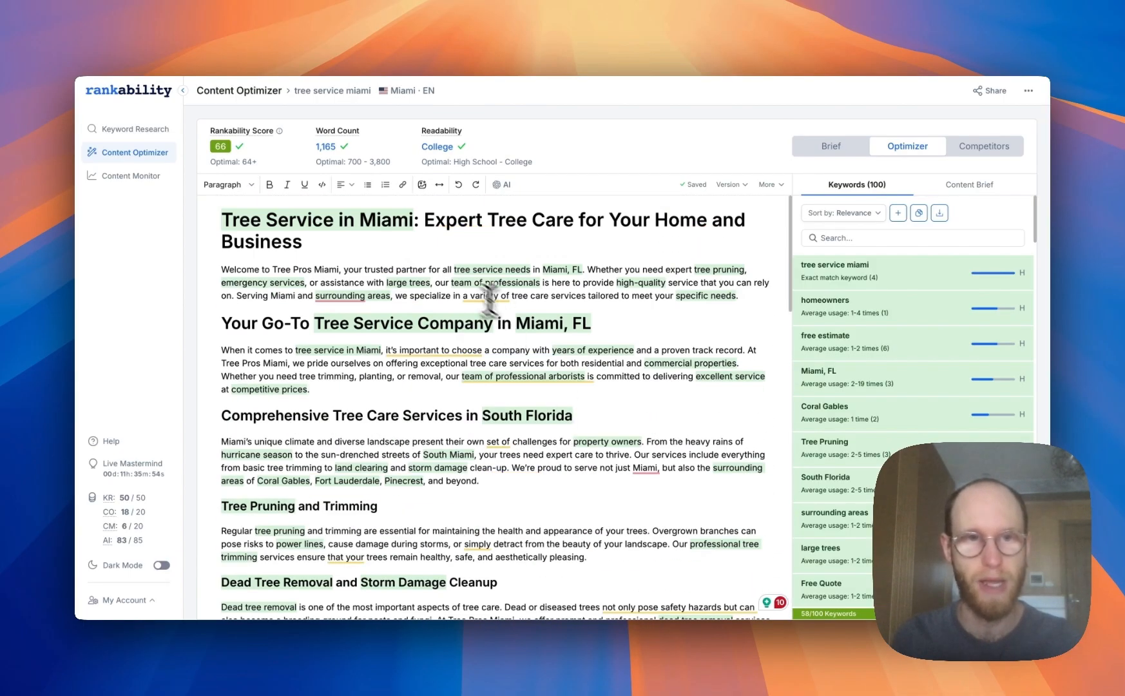
left_click(222, 270)
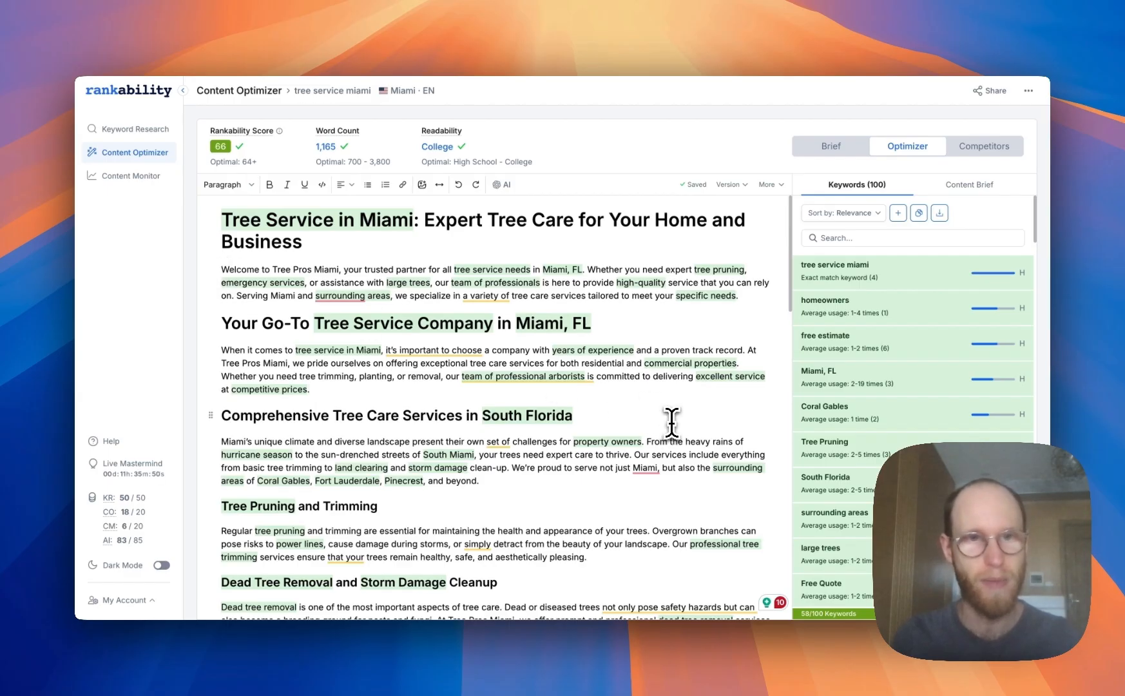
key("Return")
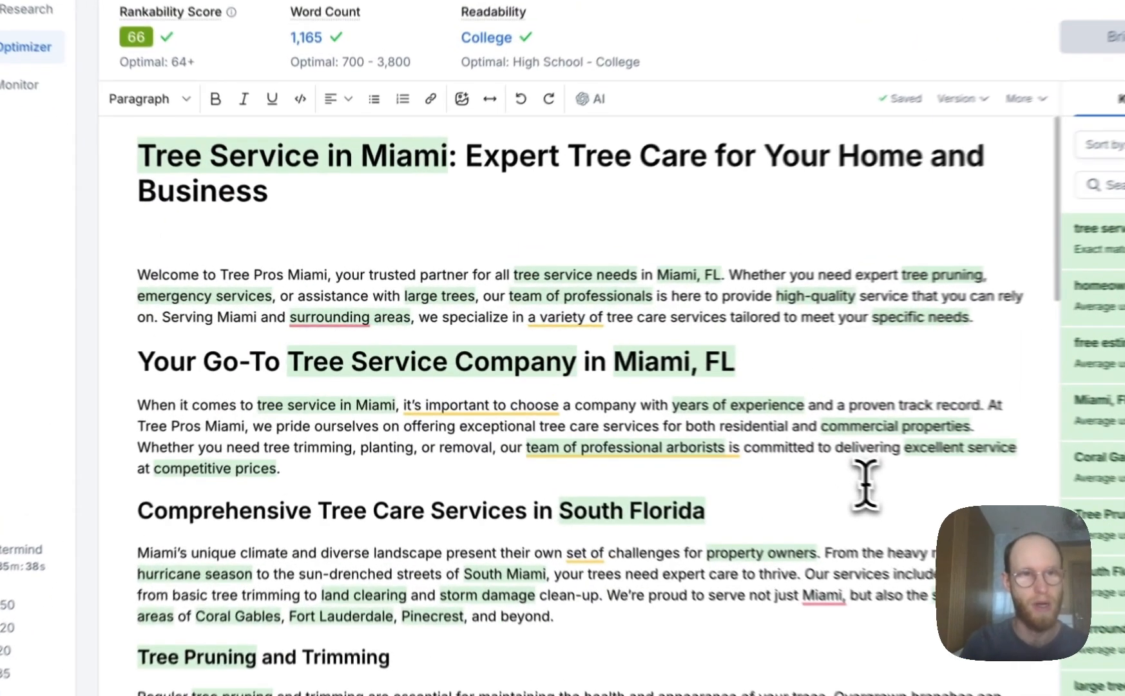
type("Welcome to Tree Pros Miami,")
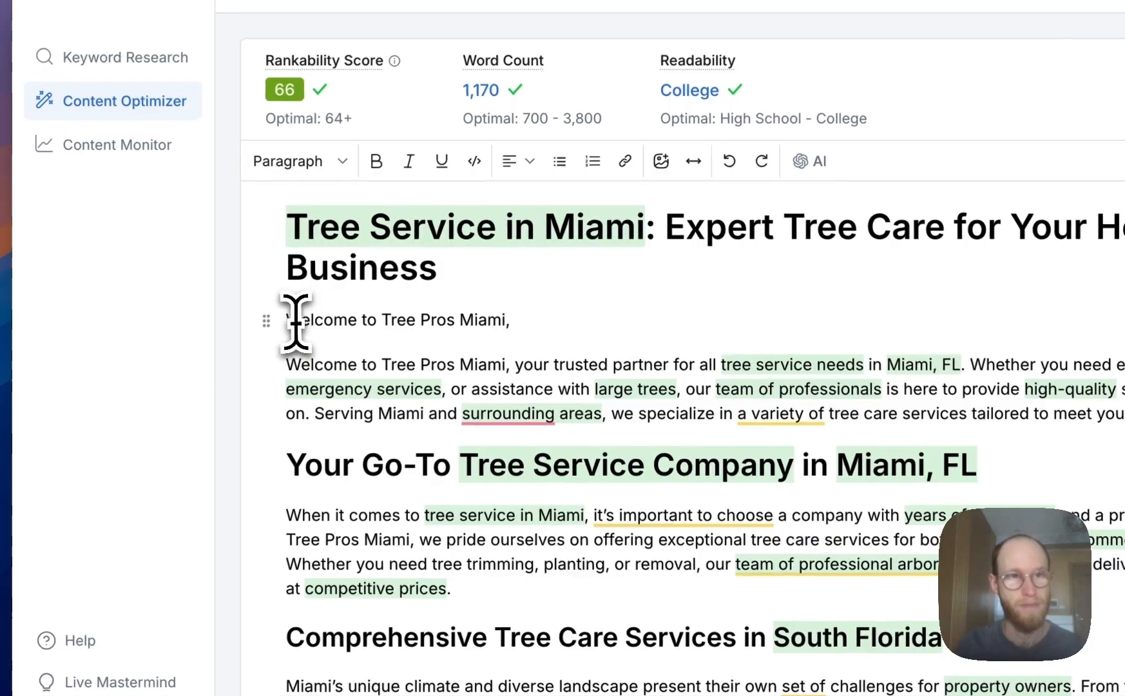
triple_click(121, 230)
key("BackSpace")
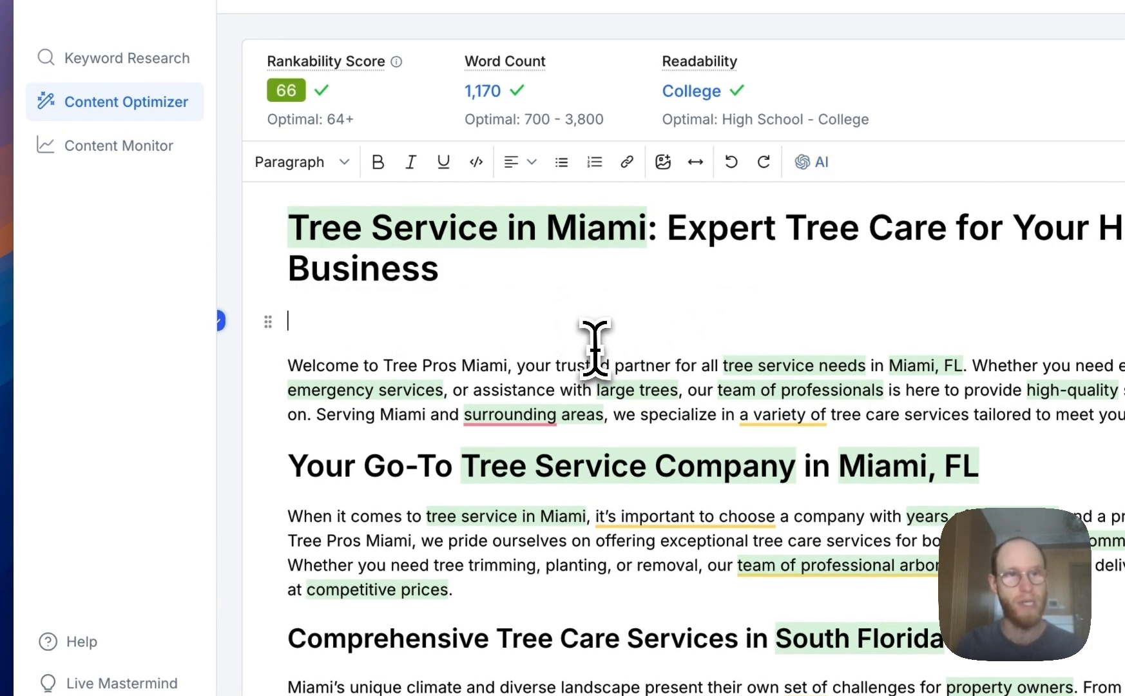
key("BackSpace")
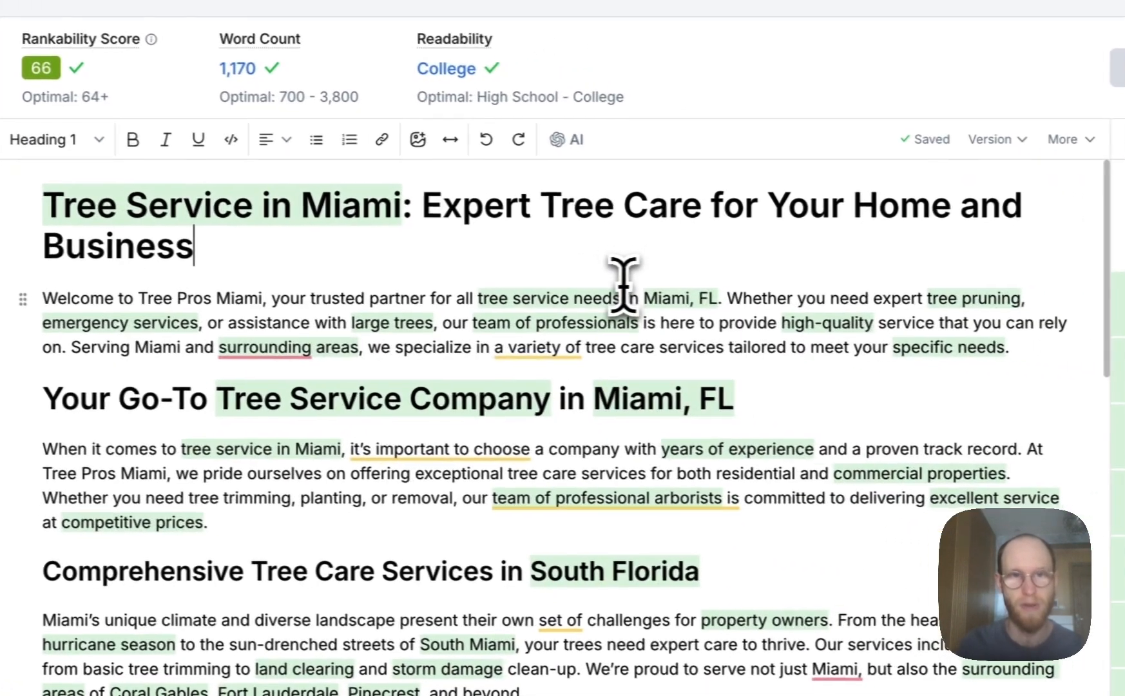
- Remove "needs" and "all" from the opening sentence so it reads "your trusted partner for tree service in Miami, FL."
left_click_drag(604, 295, 556, 296)
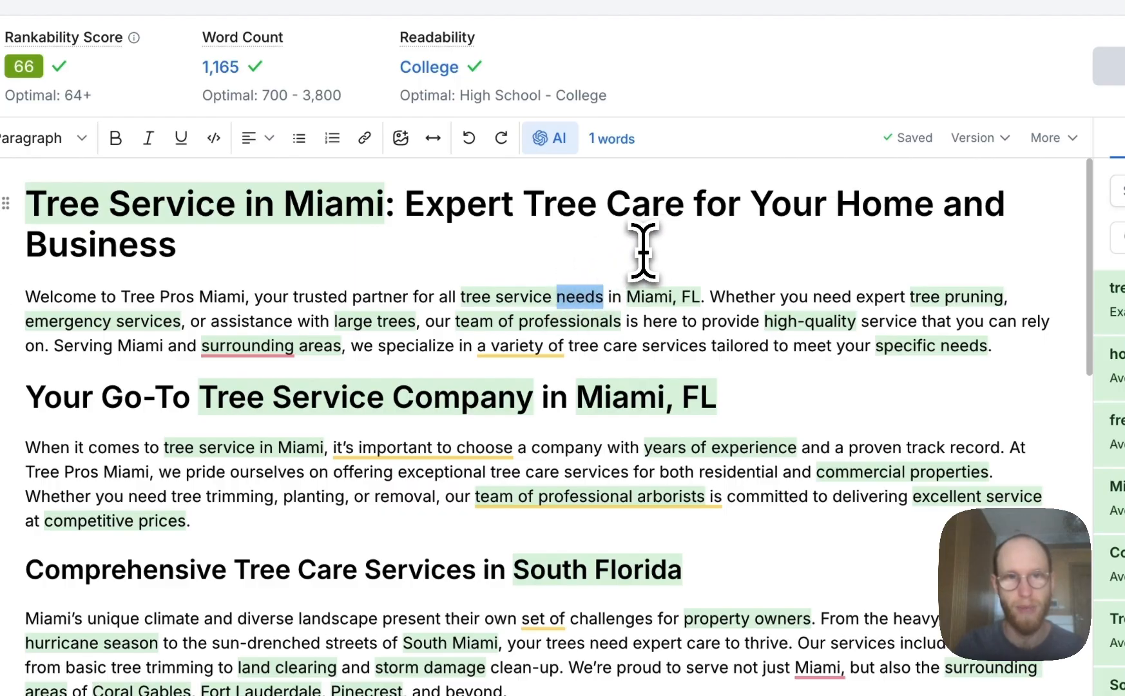
key("BackSpace")
key("BackSpace")
left_click(657, 294)
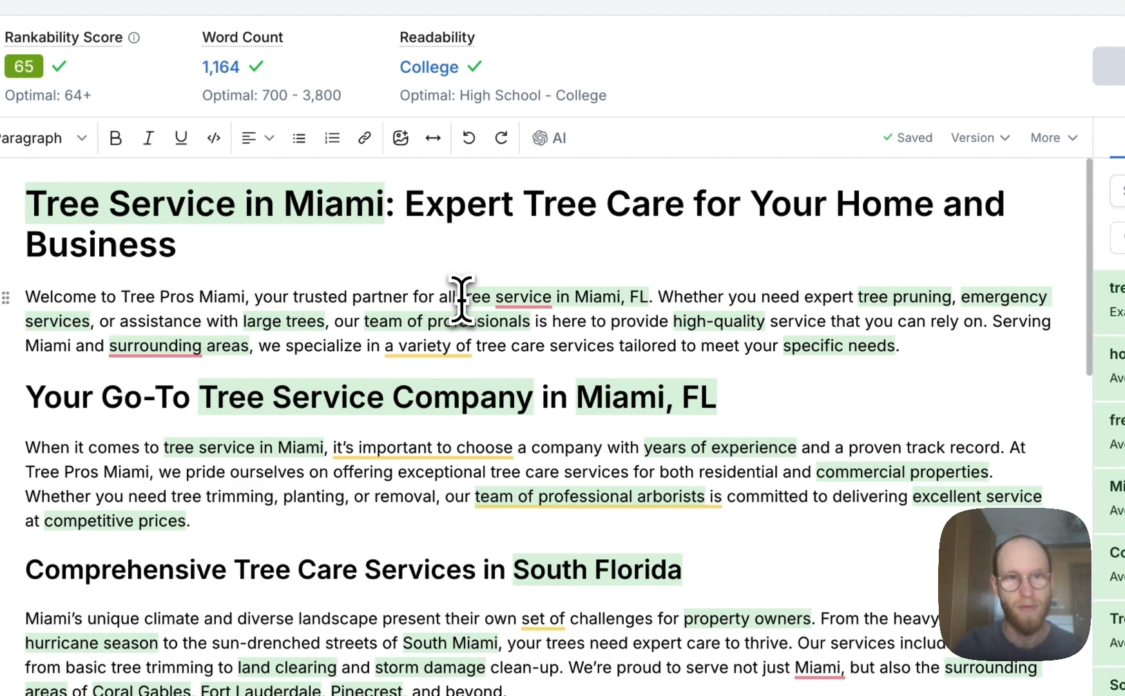
key("alt+Left")
key("alt+Left")
key("alt+Left")
key("alt+Left")
key("alt+Left")
key("BackSpace")
key("BackSpace")
key("BackSpace")
key("BackSpace")
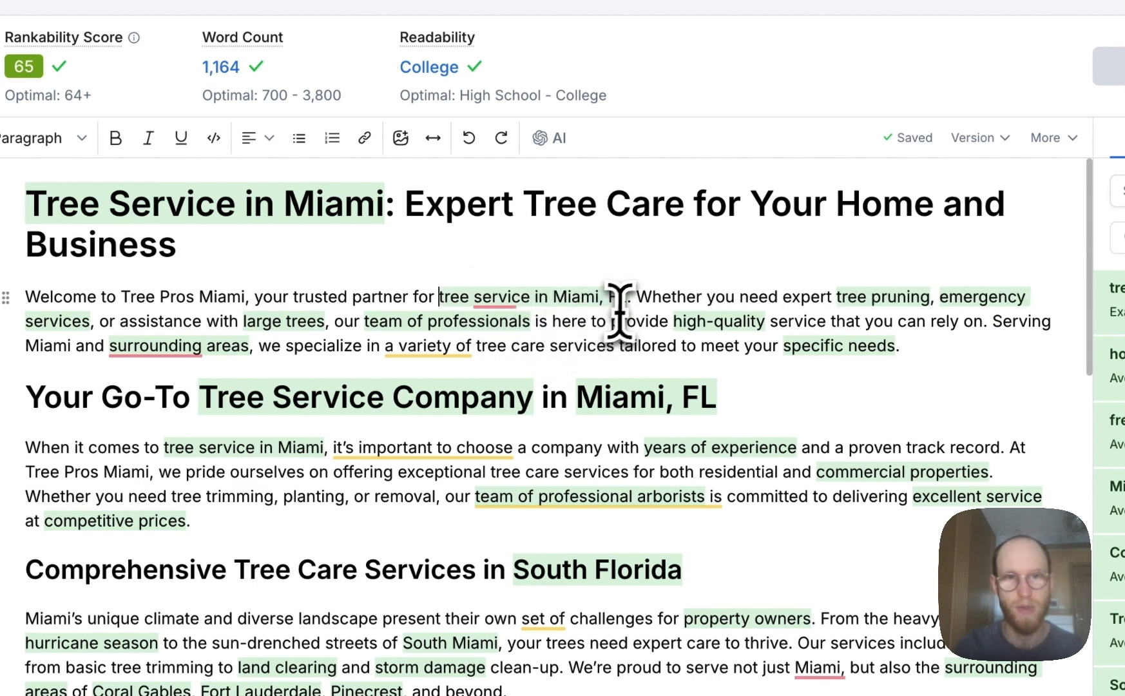
- Split the introduction after its first sentence and insert the paragraph "Here's an overview of the main services that we offer:" with an empty line below it
left_click(637, 306)
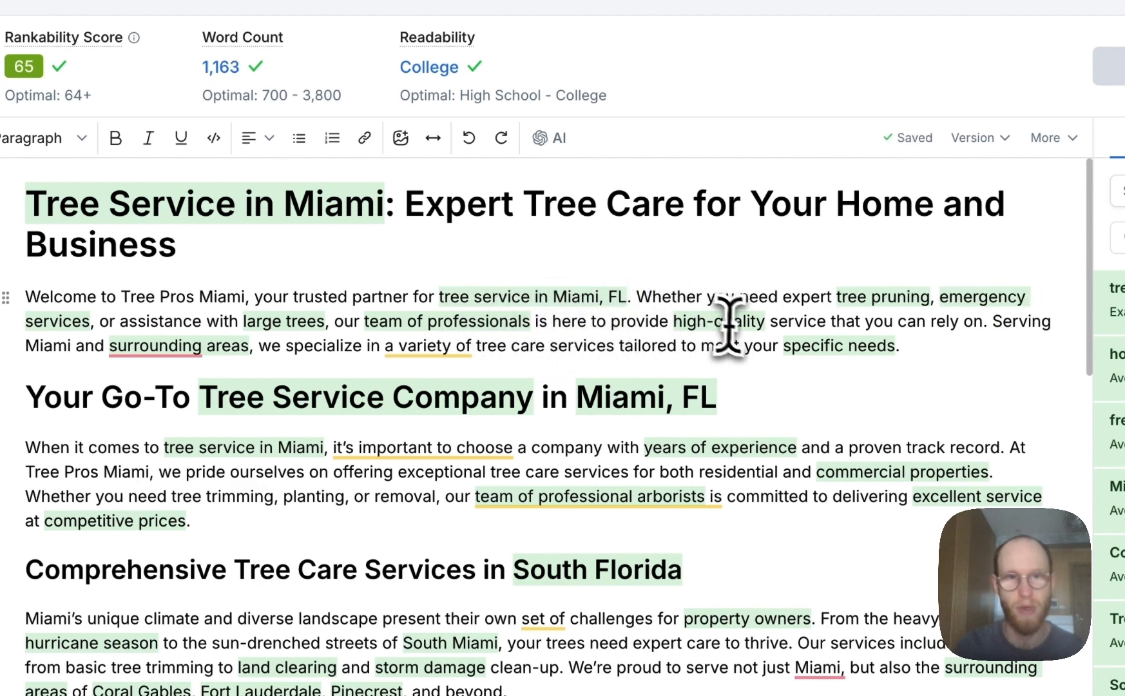
key("Return")
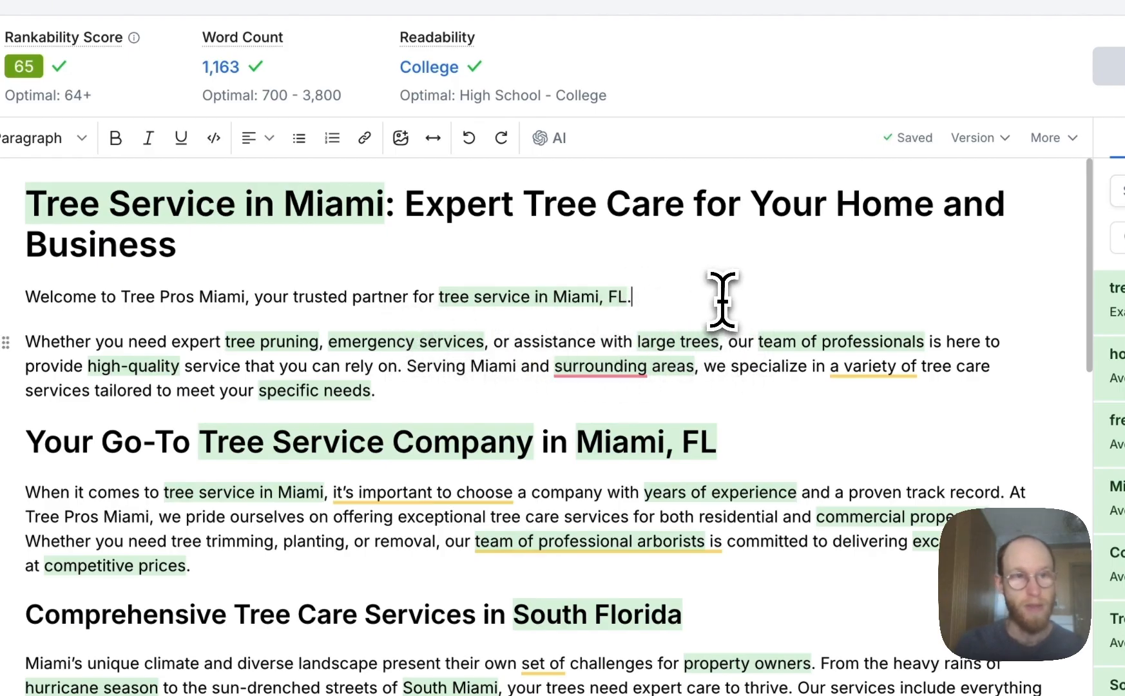
key("Return")
type("W")
key("BackSpace")
type("Here's an ove")
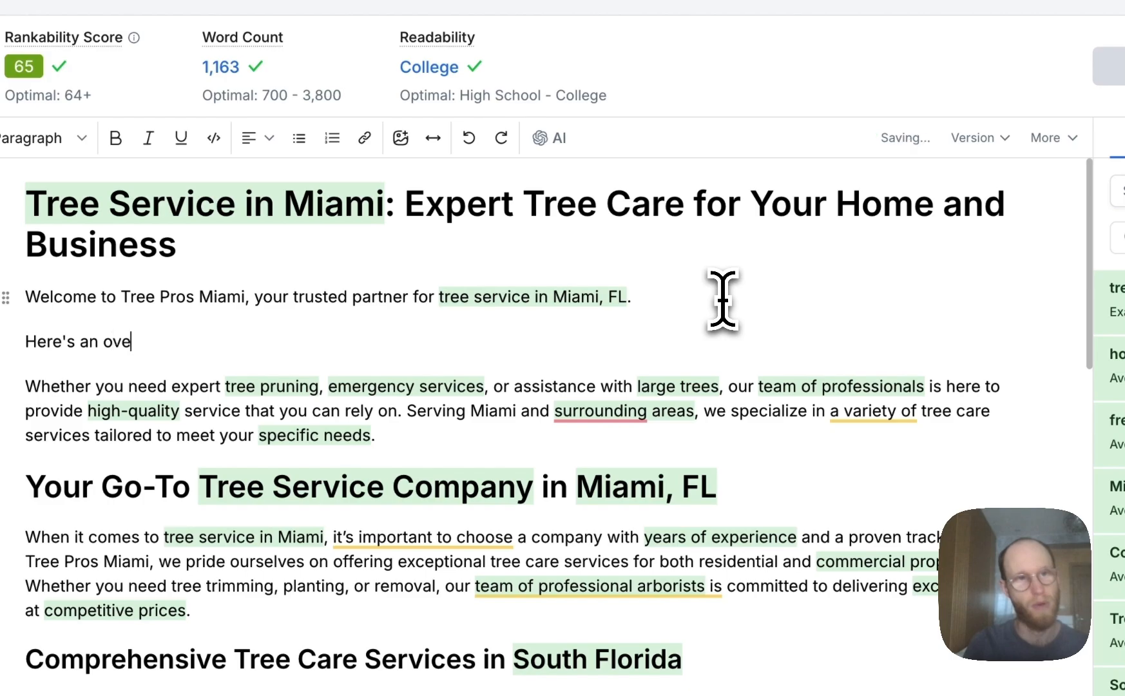
type("rview of the main ser")
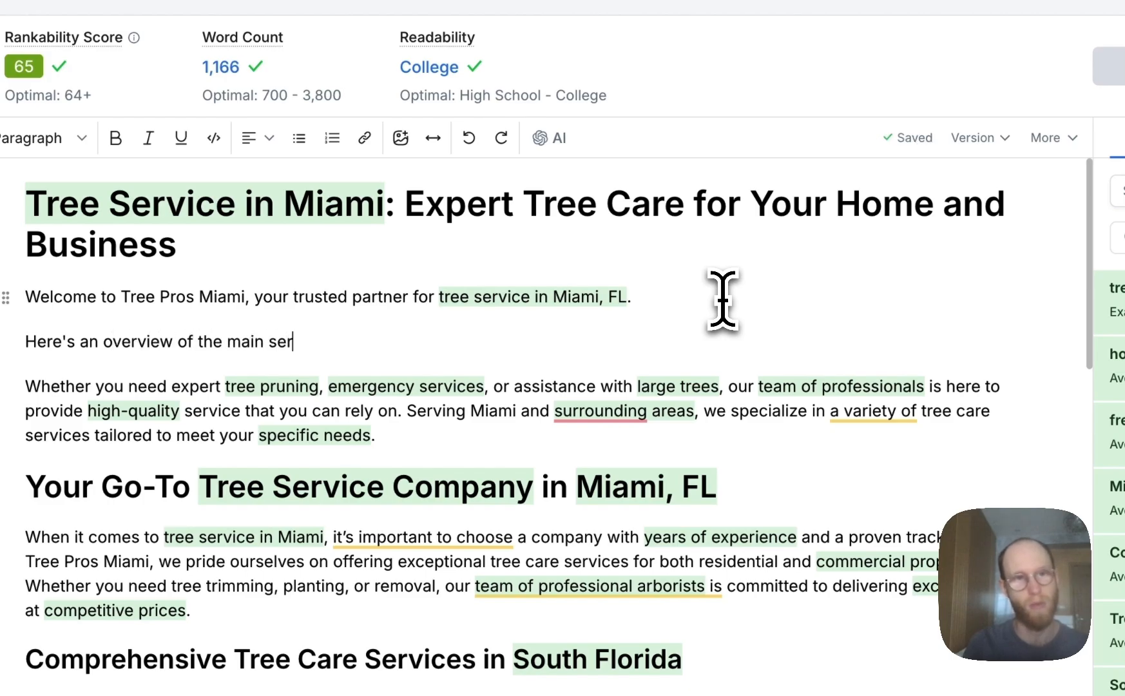
type("vices that we offer:")
key("Return")
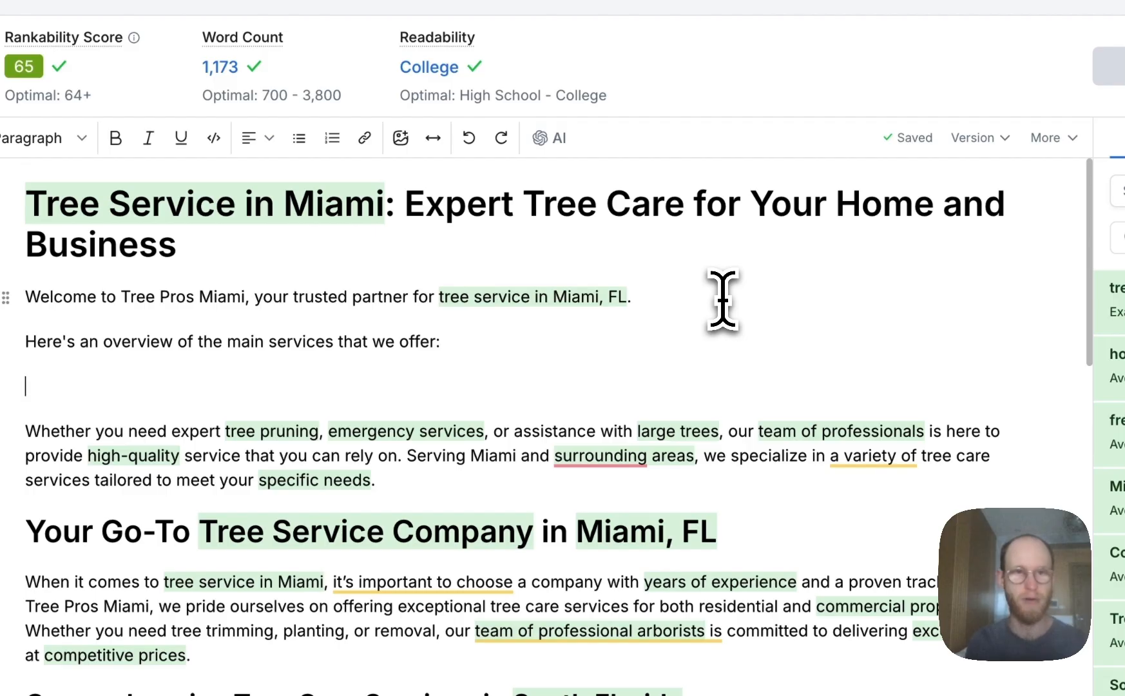
- Look over the page's service sections down to the contact details, and return to the empty line below the services overview sentence
scroll(544, 340, "down", 6)
scroll(583, 539, "up", 4)
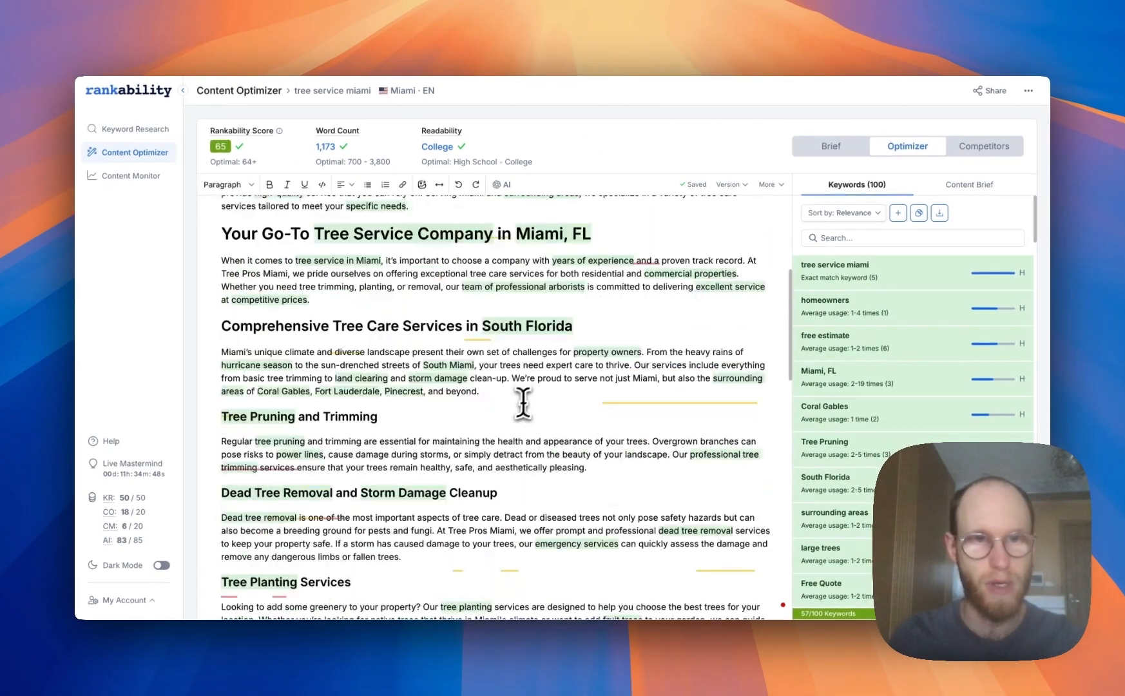
scroll(519, 401, "up", 1)
scroll(506, 413, "down", 3)
scroll(506, 422, "down", 12)
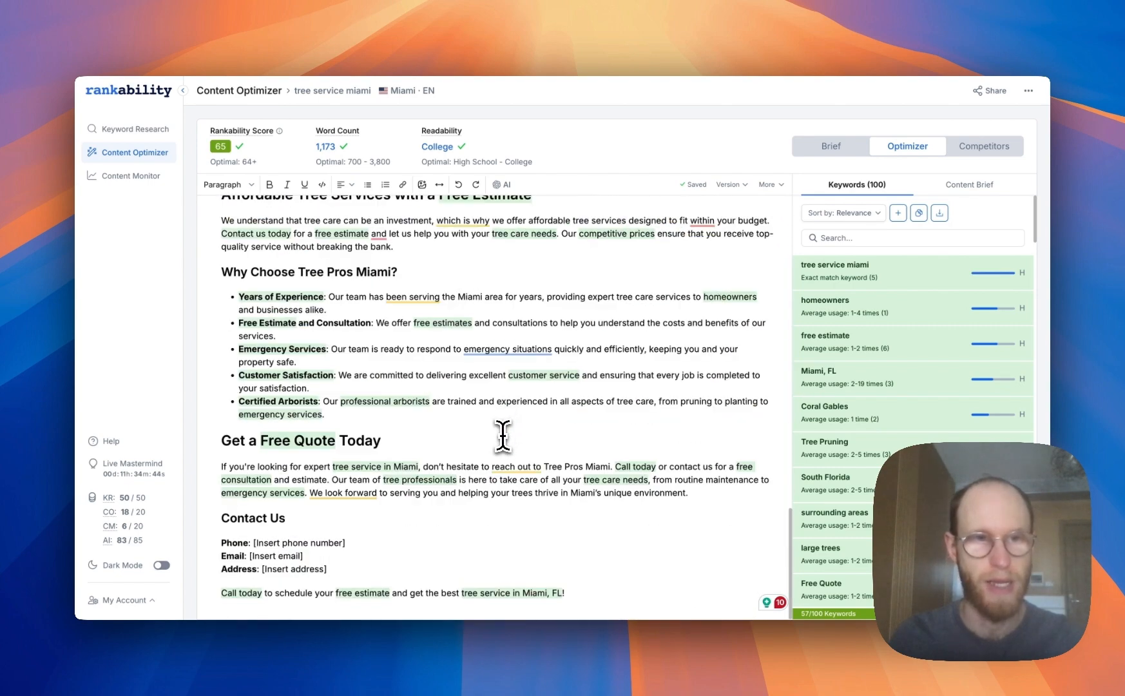
scroll(503, 428, "up", 15)
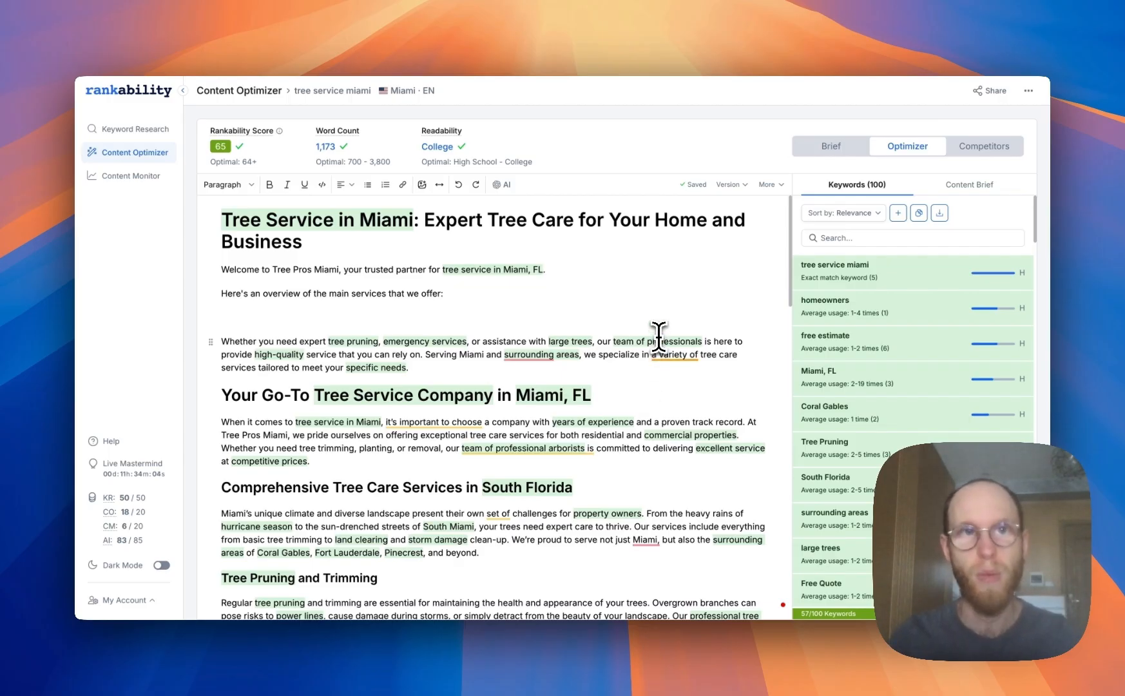
left_click(710, 318)
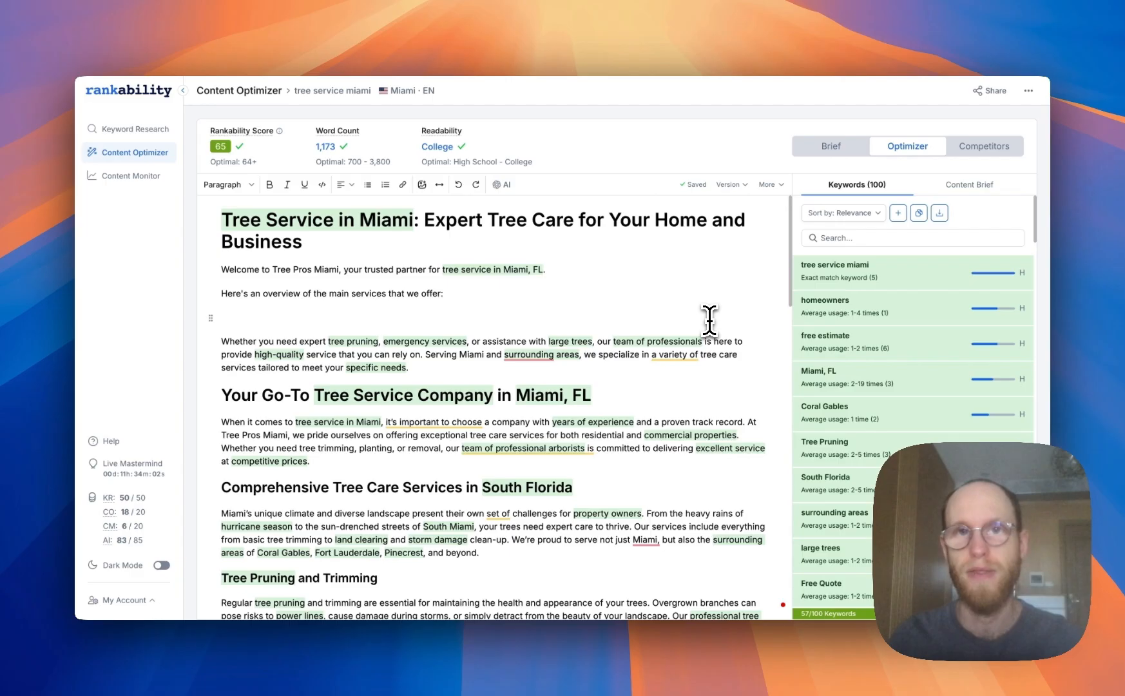